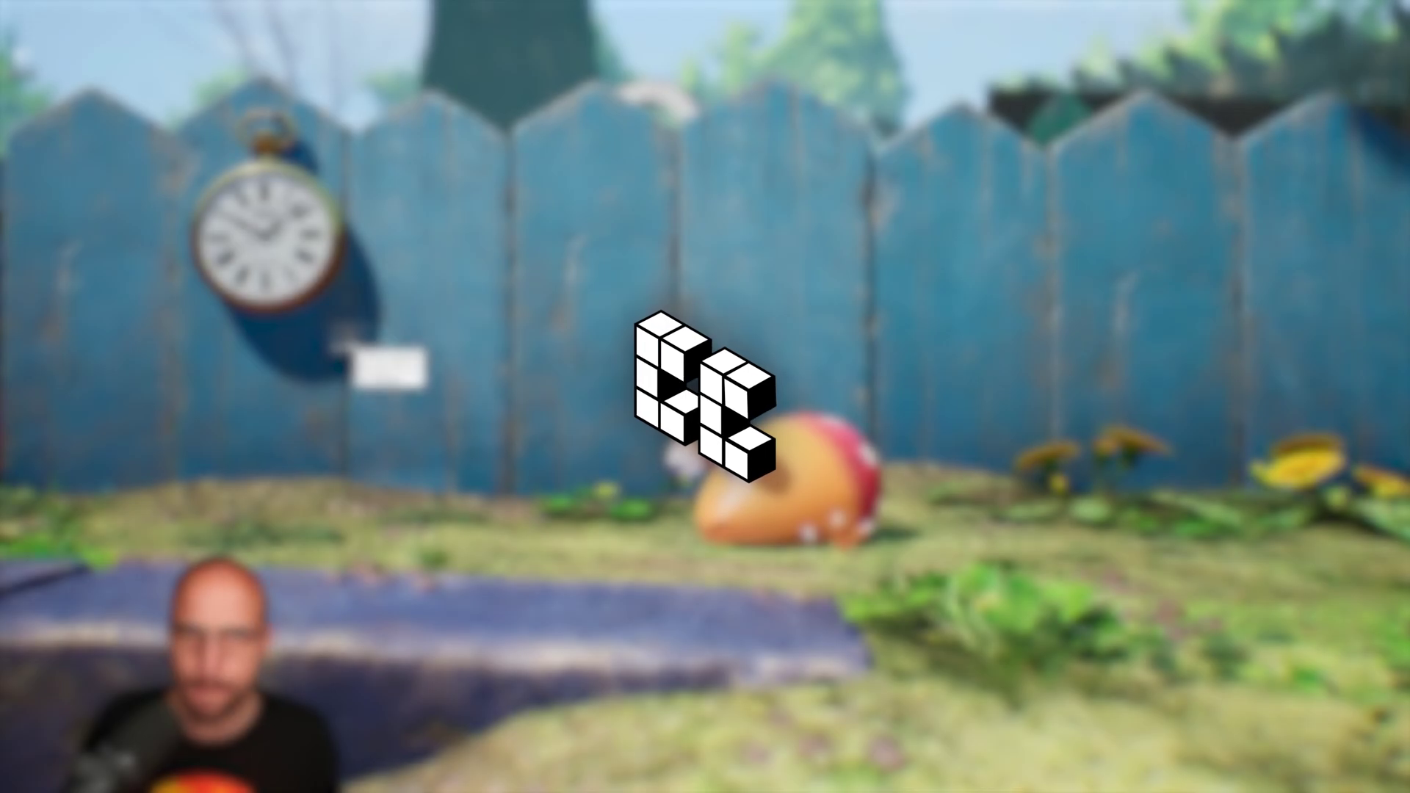
Preview the 24x24 explosion-sprite.png from the epic-explosion project, then return to the editor.
double_click(350, 340)
scroll(554, 339, "up", 6)
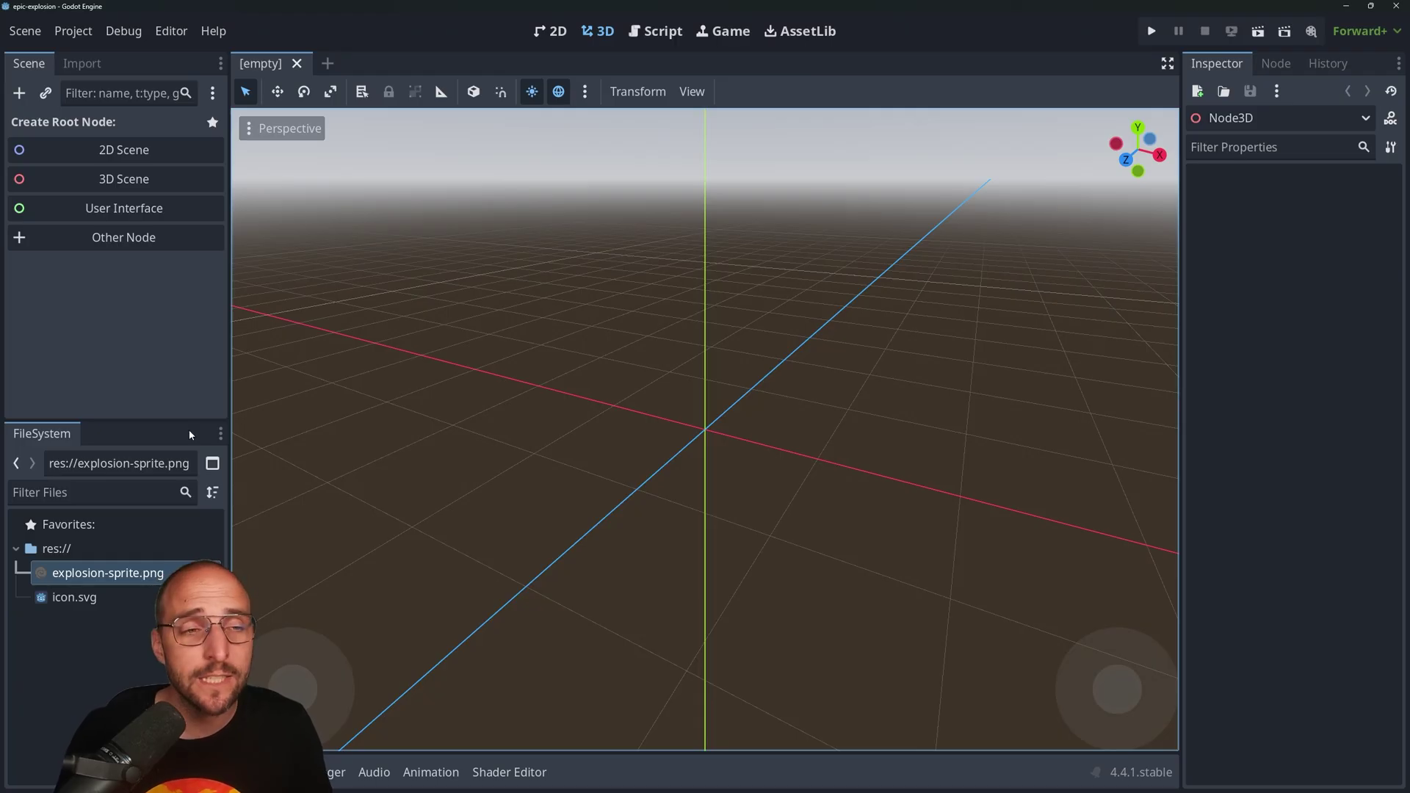
Create a 3D Scene root node and save the scene as epic-explosion.tscn.
left_click(117, 180)
key("ctrl+s")
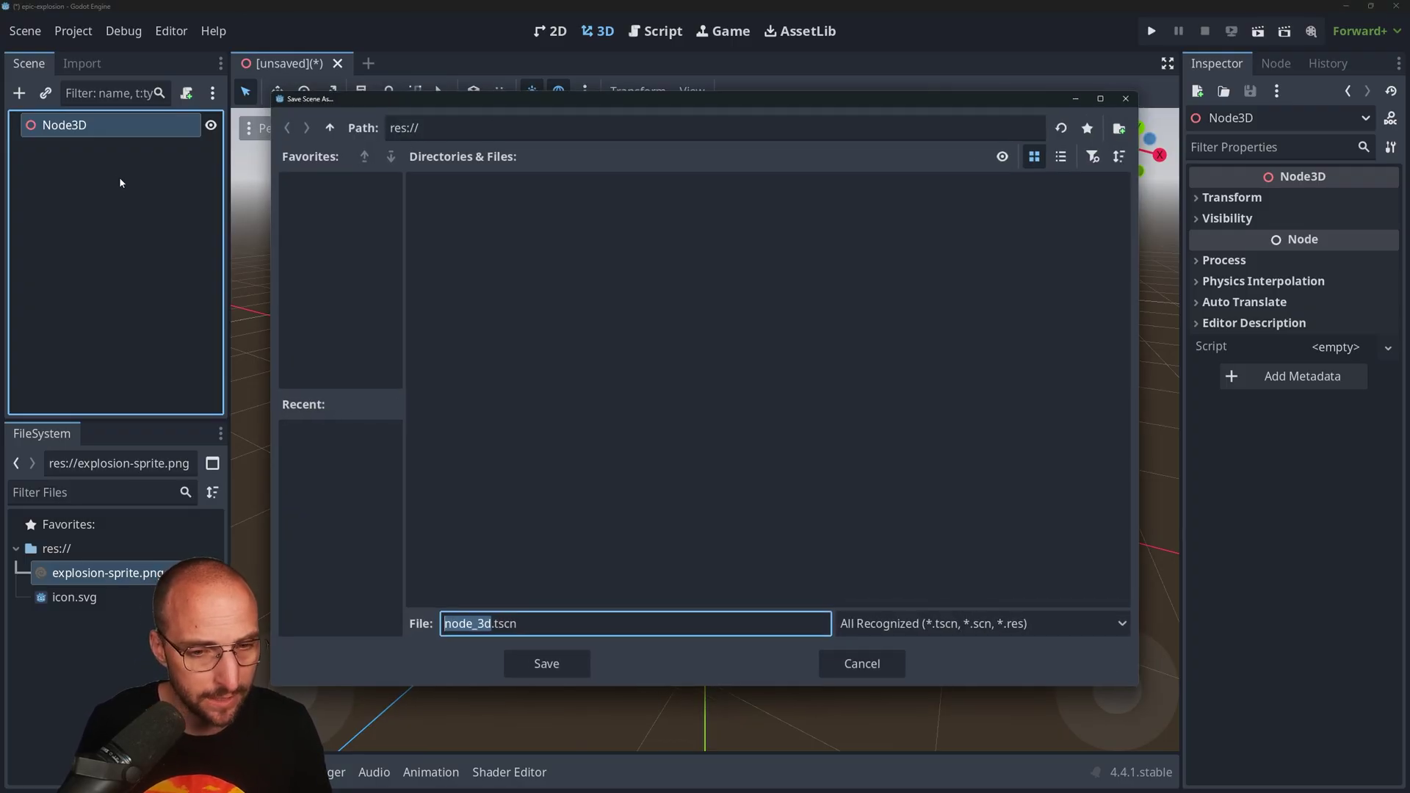
type("explosion")
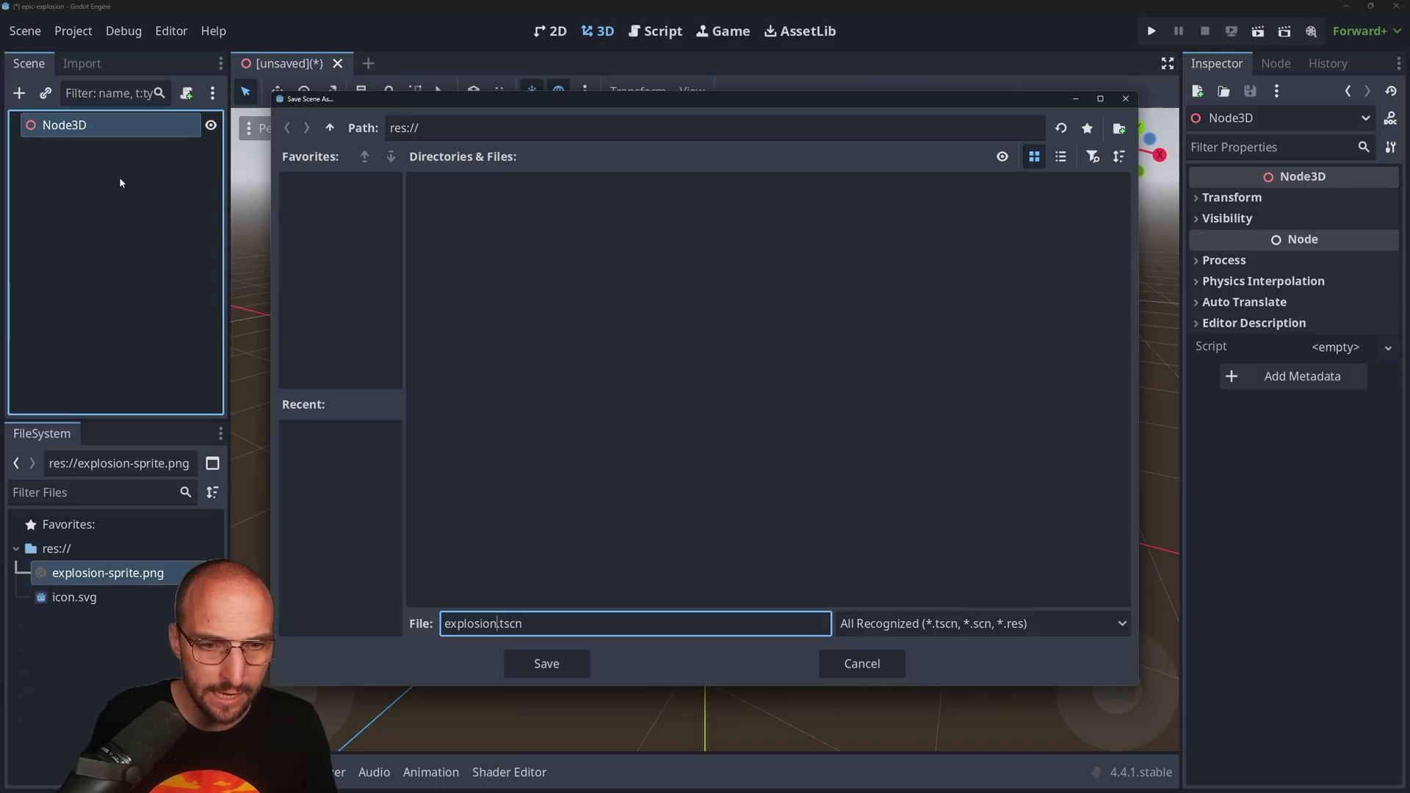
key("Home")
type("epic-")
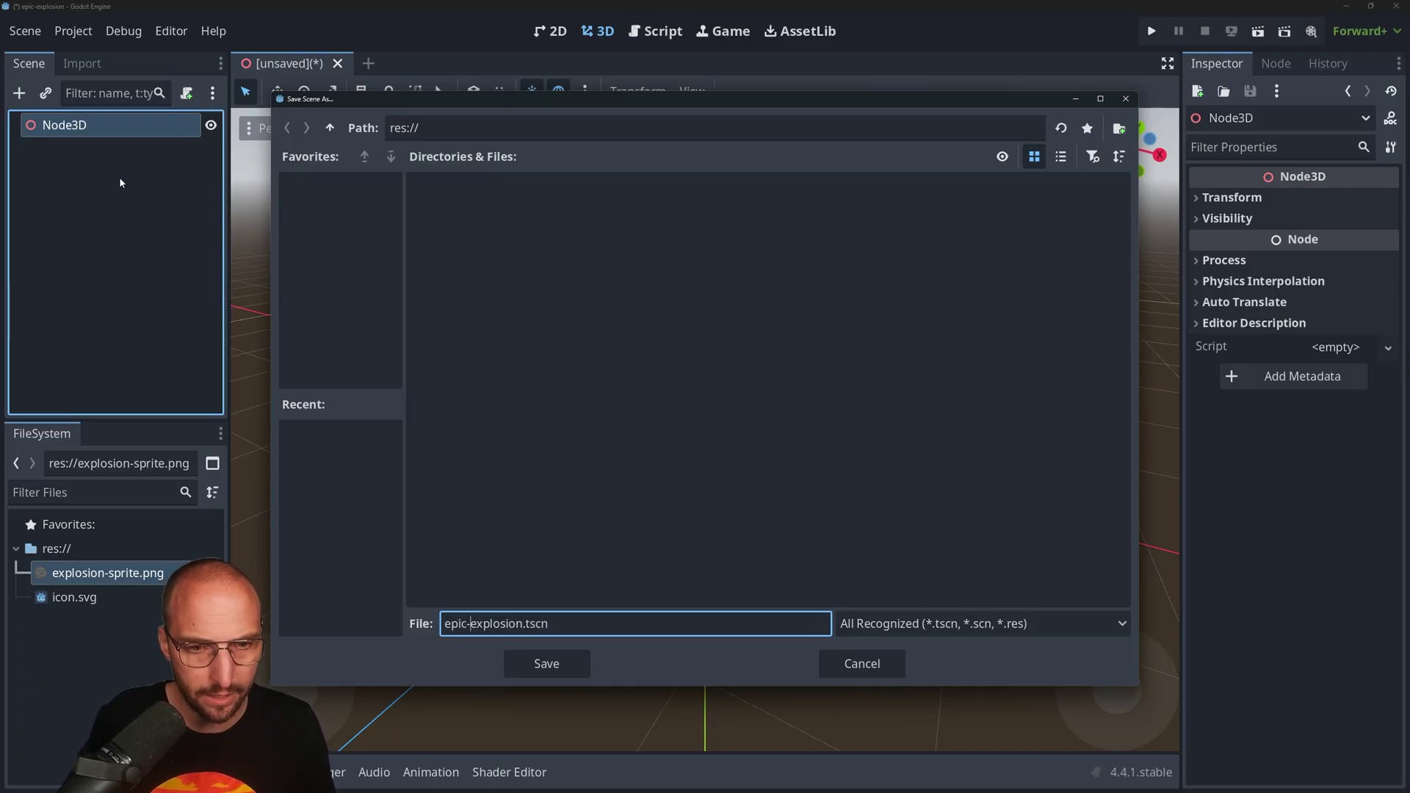
key("Return")
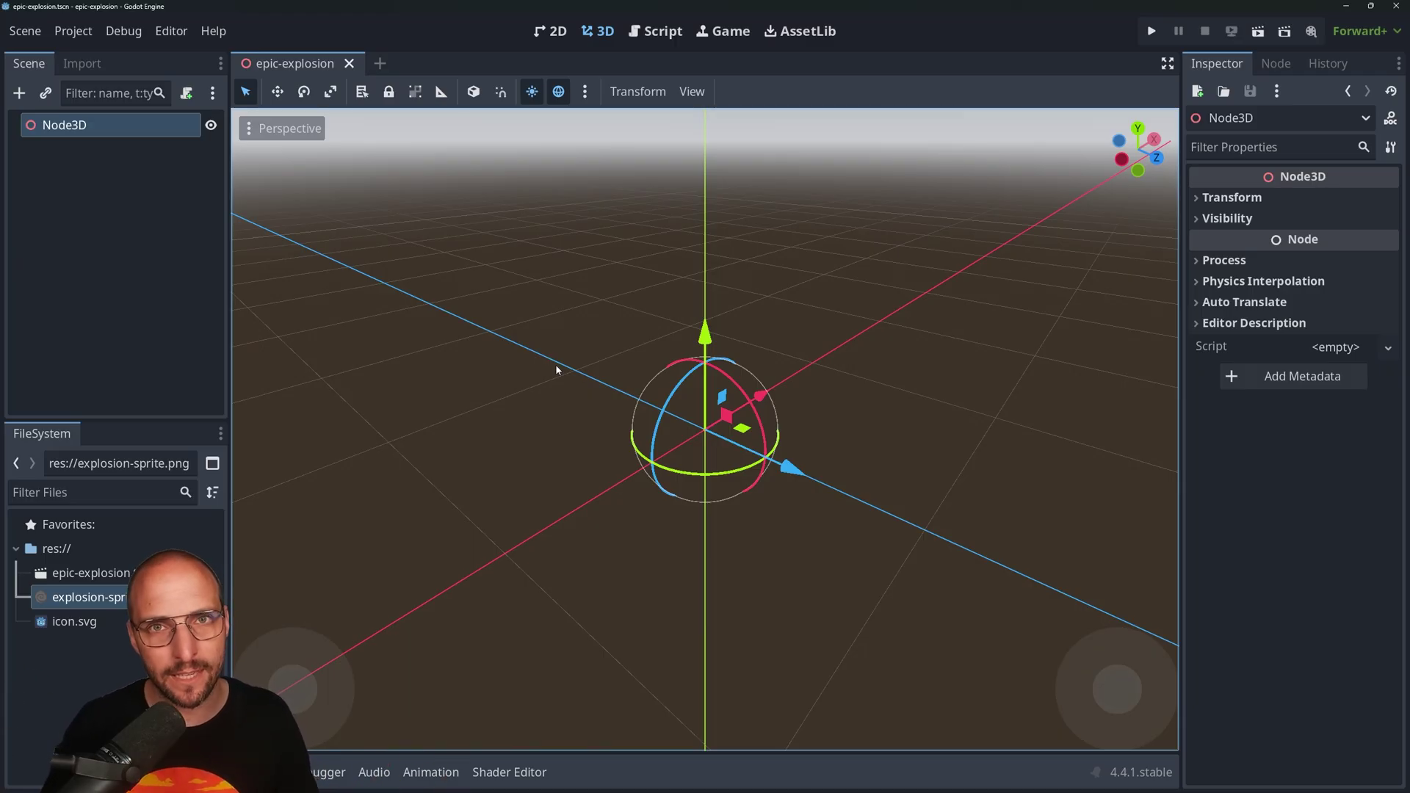
Add a GPUParticles3D child under the Node3D root using the 'gpu' node search.
left_click(19, 92)
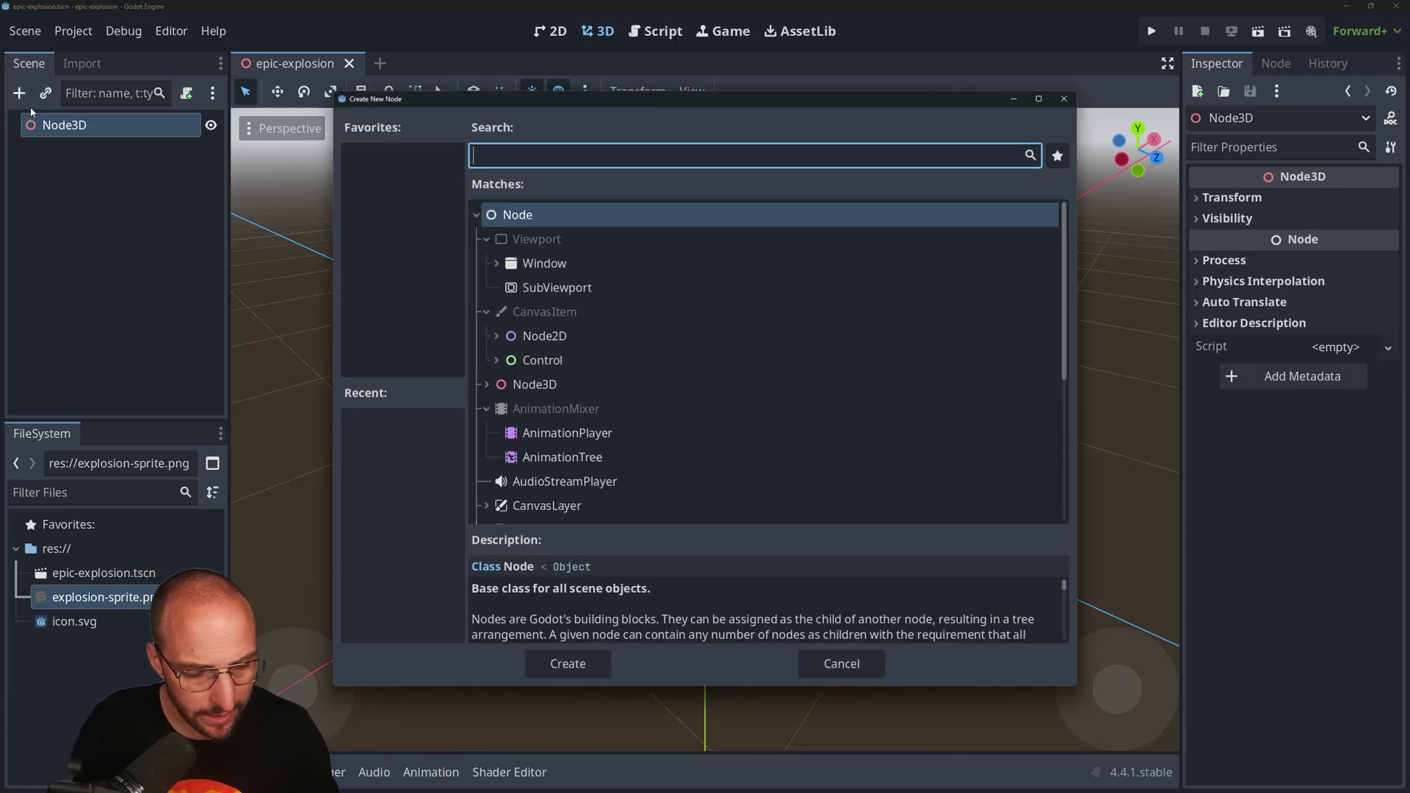
type("gpu")
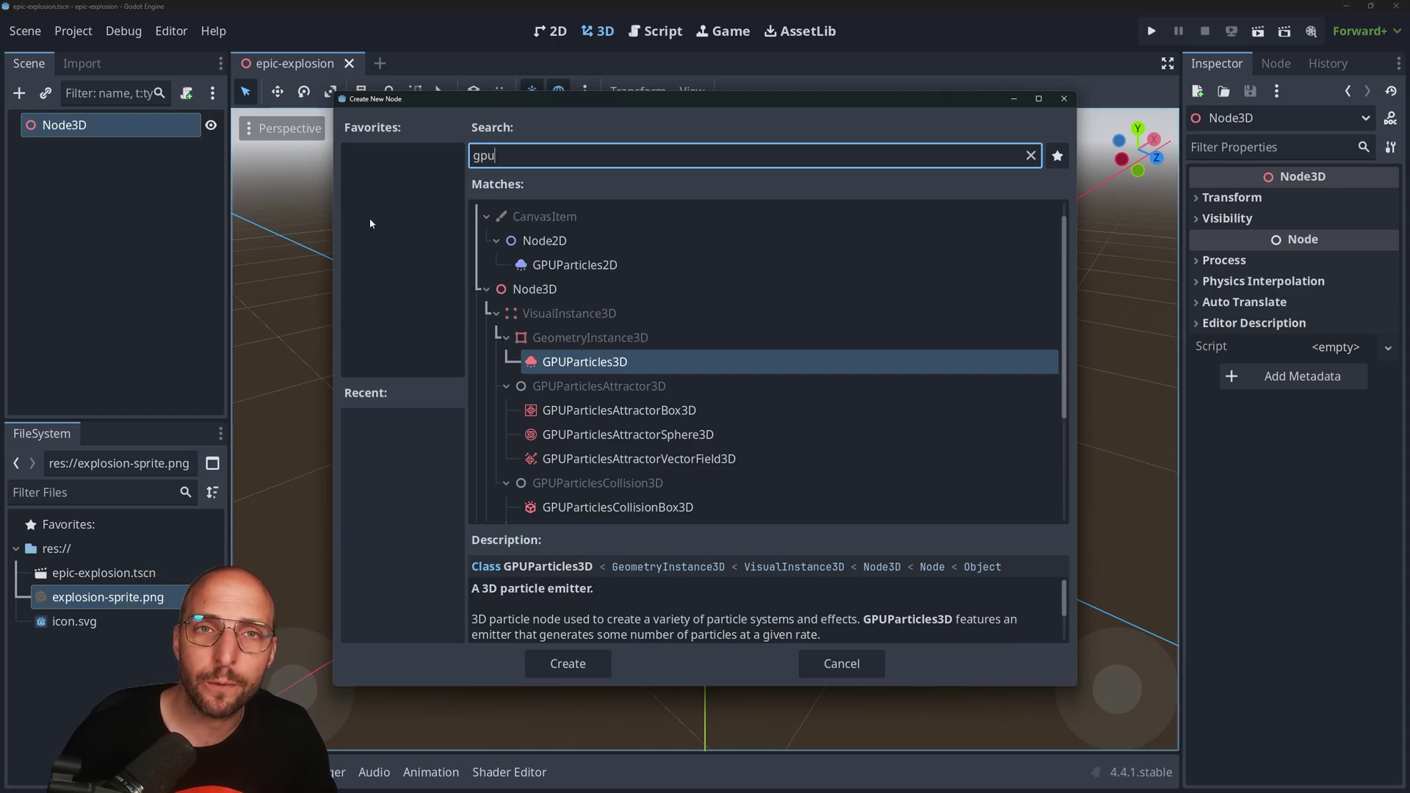
double_click(577, 362)
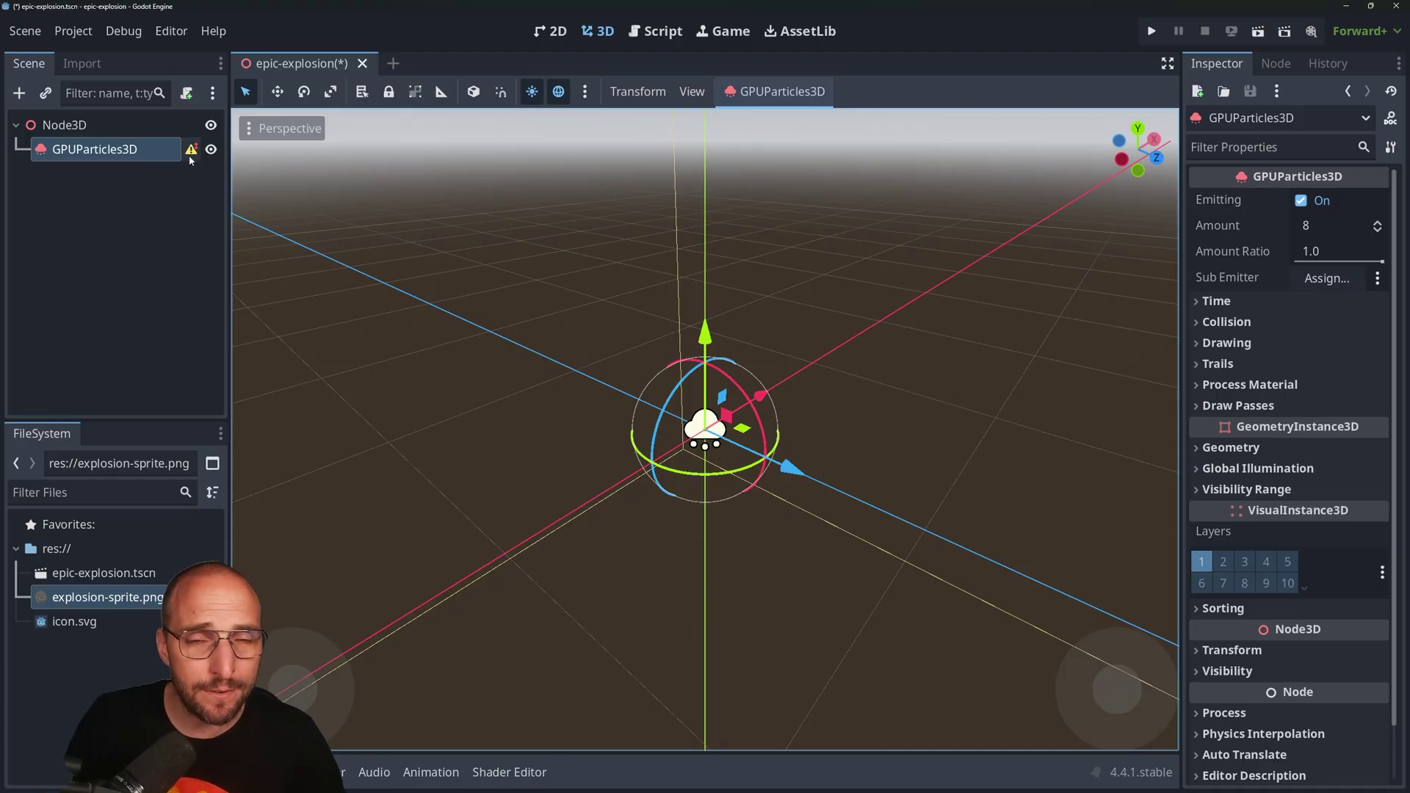
mouse_move(190, 157)
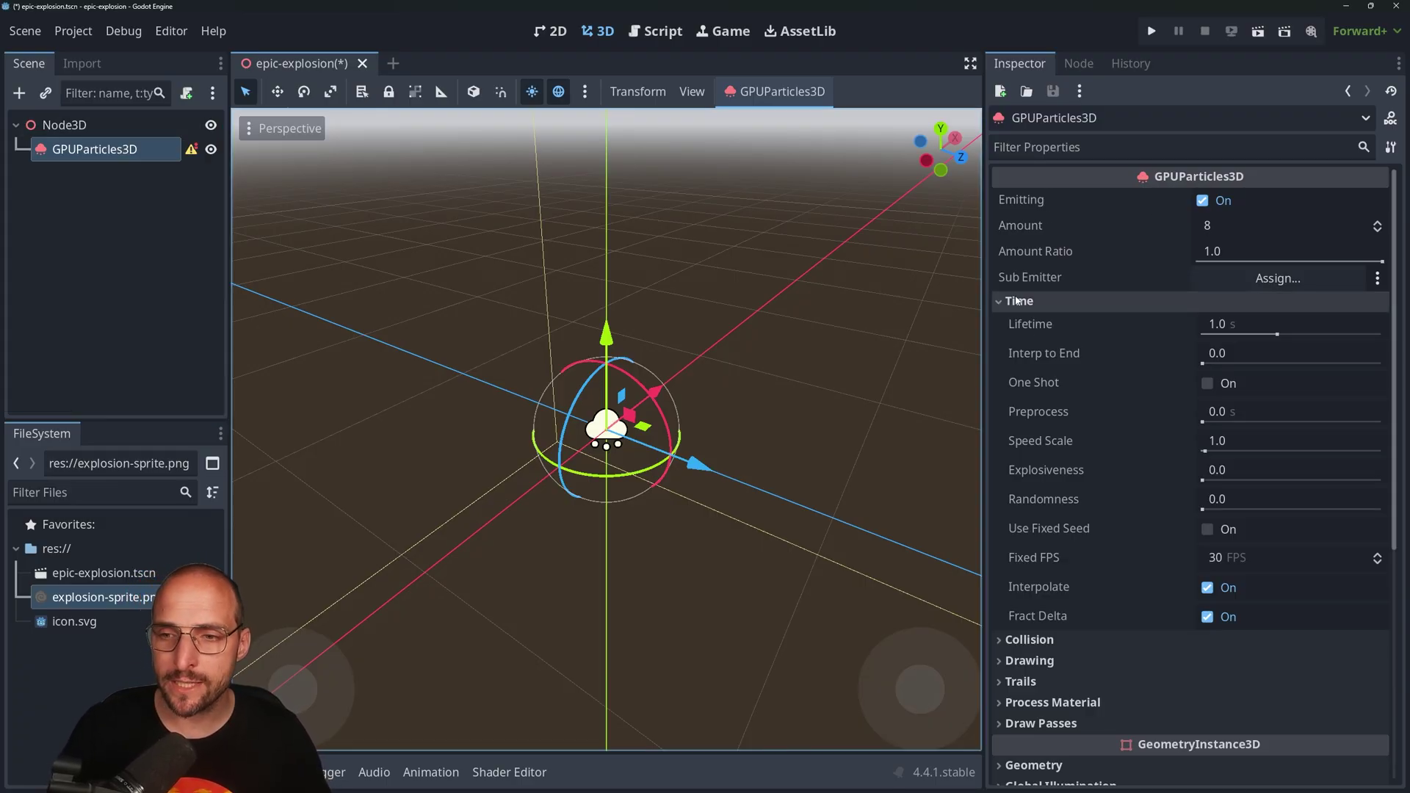
Set Time Explosiveness to 1.0 and Fixed FPS to 60, then collapse the Time group.
left_click(1225, 470)
type("1")
key("Return")
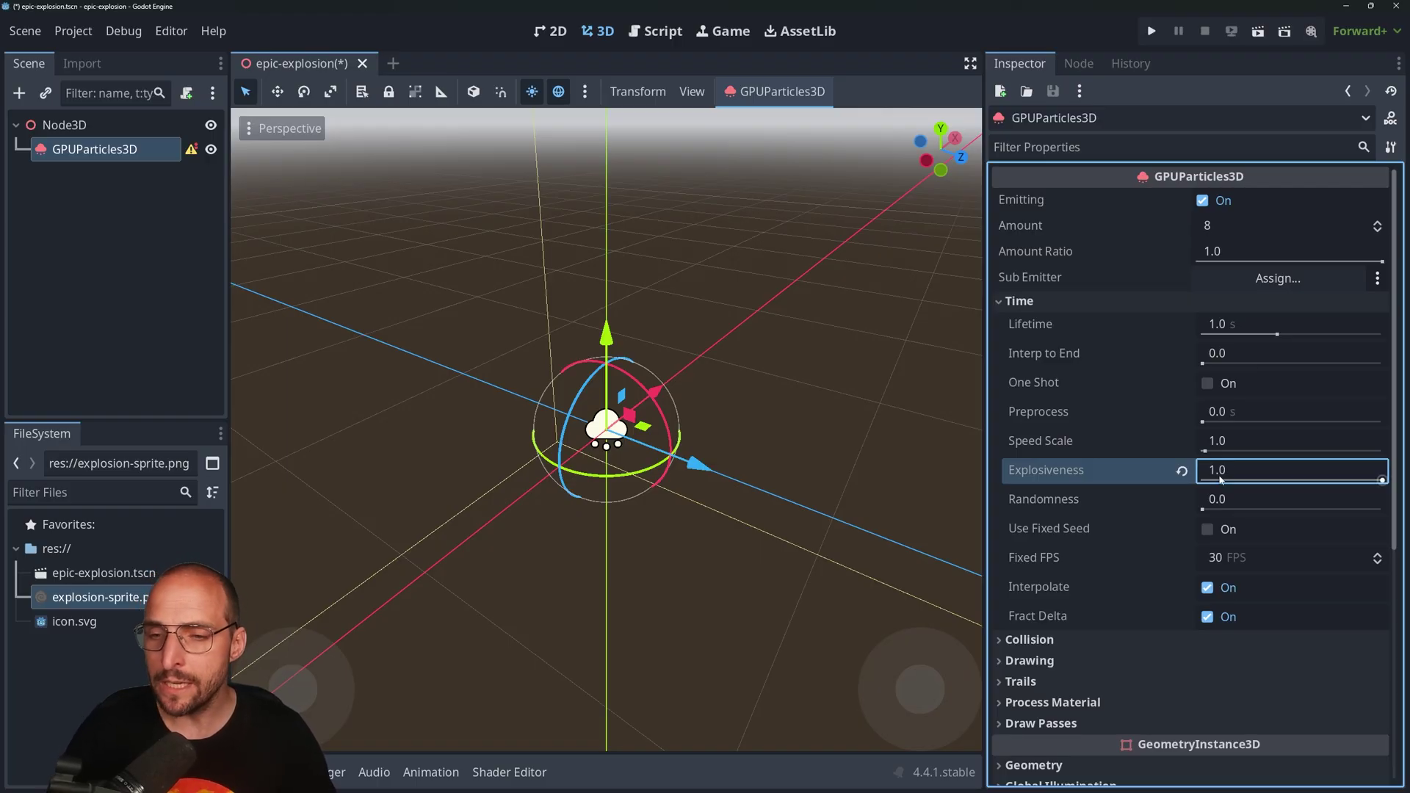
mouse_move(1054, 470)
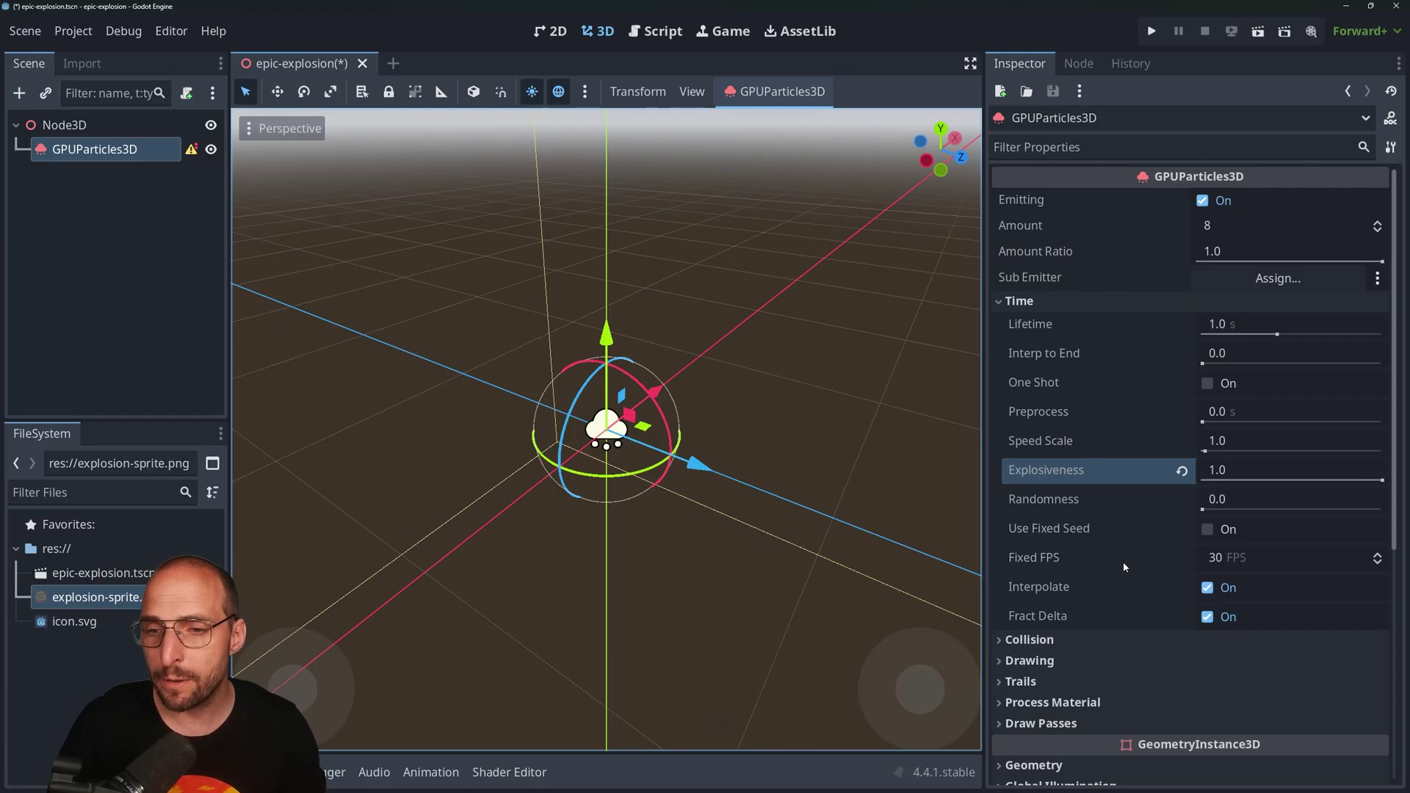
mouse_move(1059, 469)
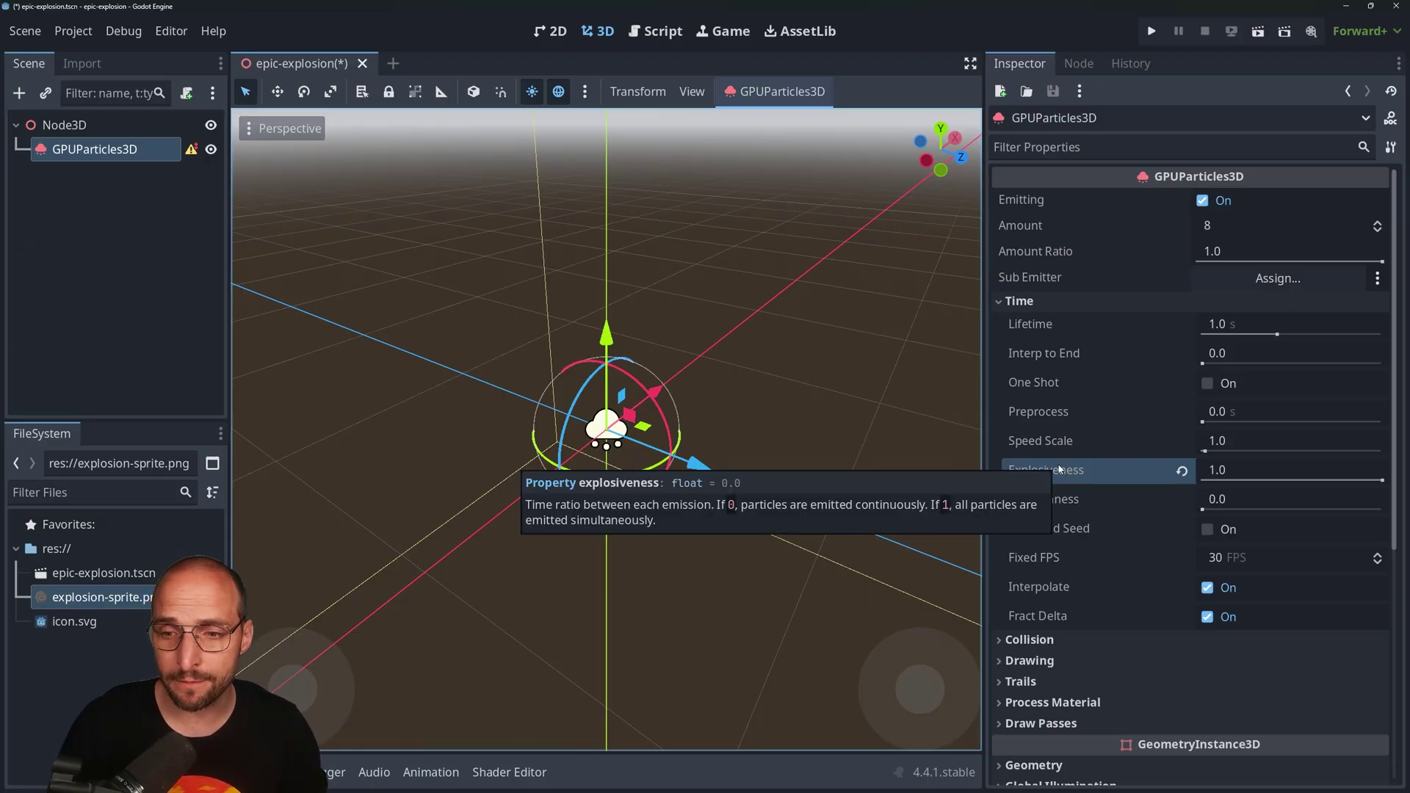
left_click(1237, 556)
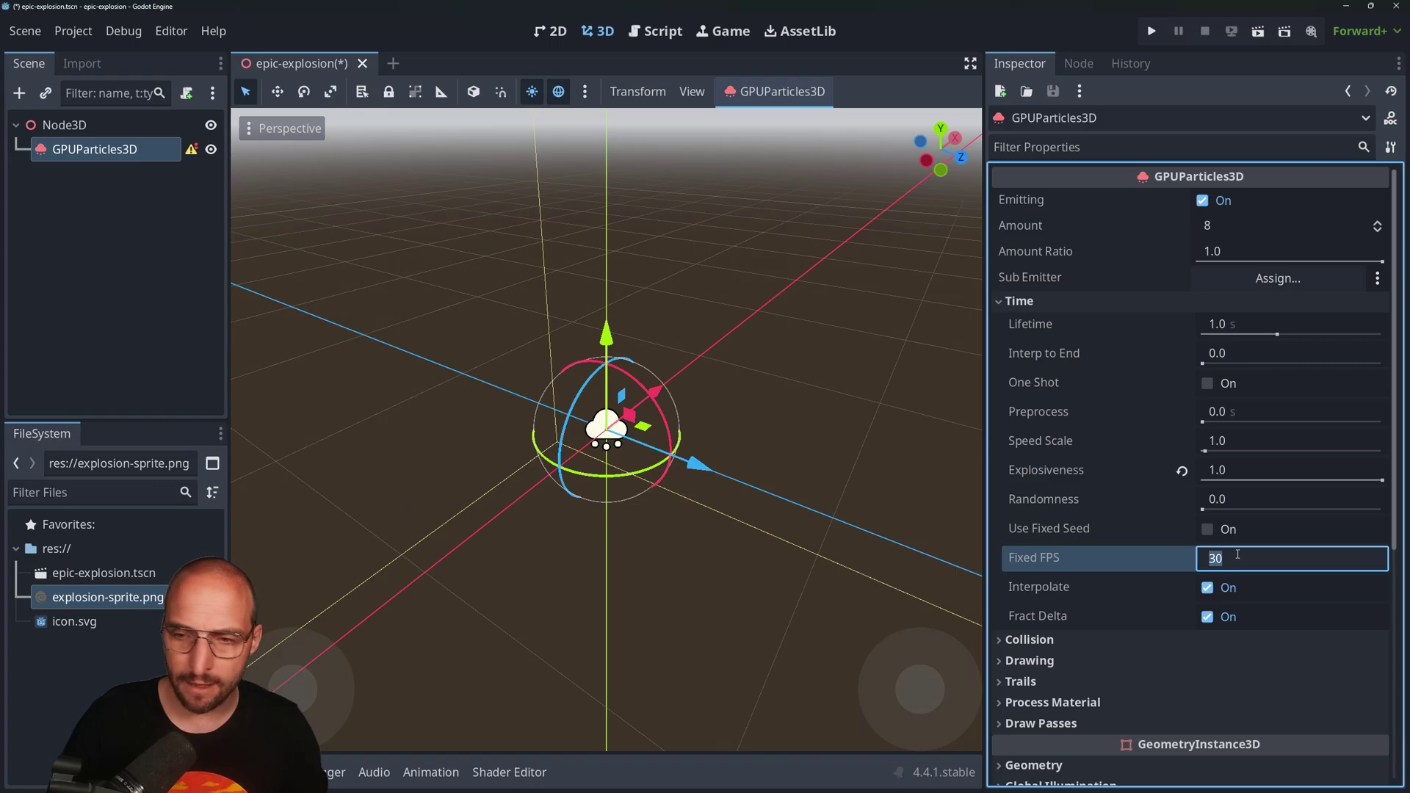
type("60")
key("Return")
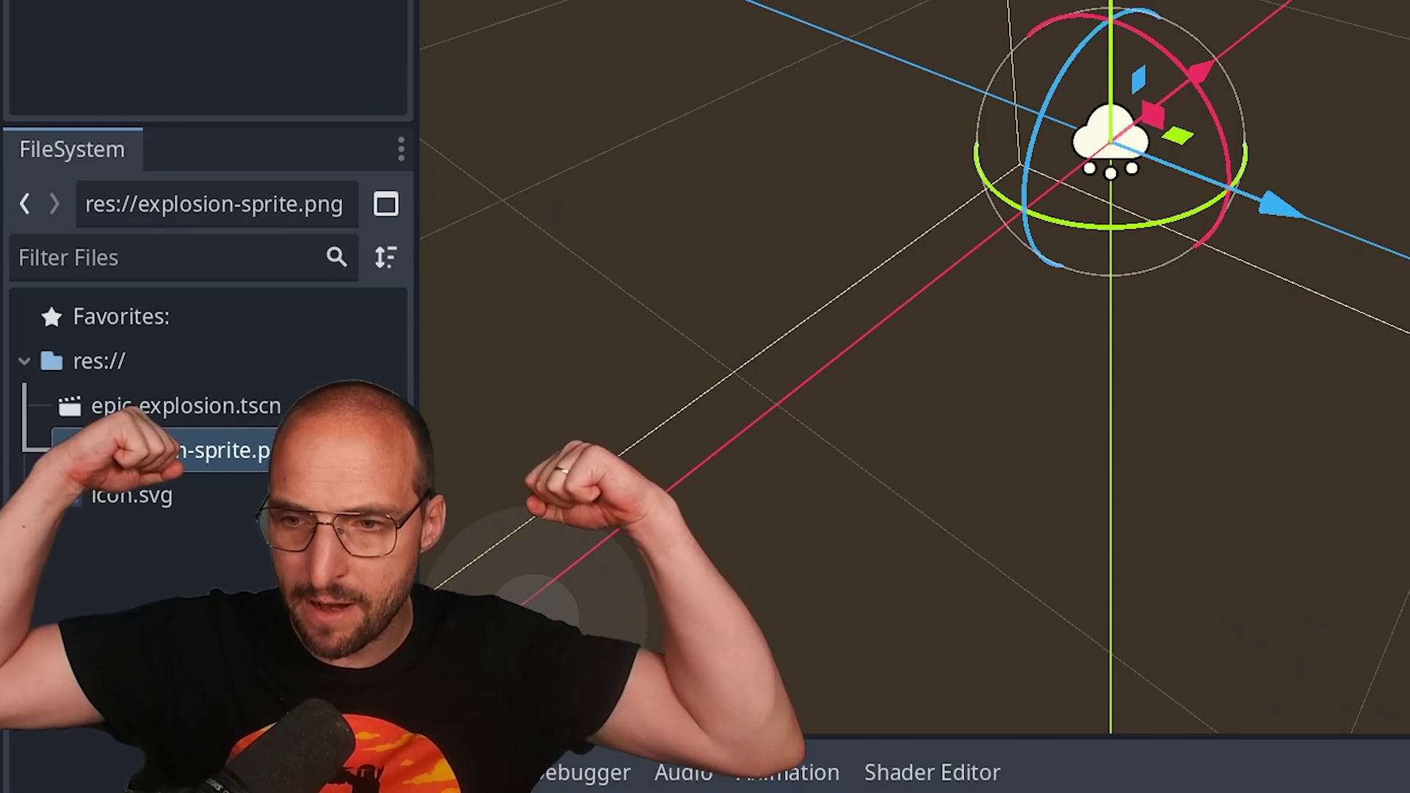
left_click(1251, 559)
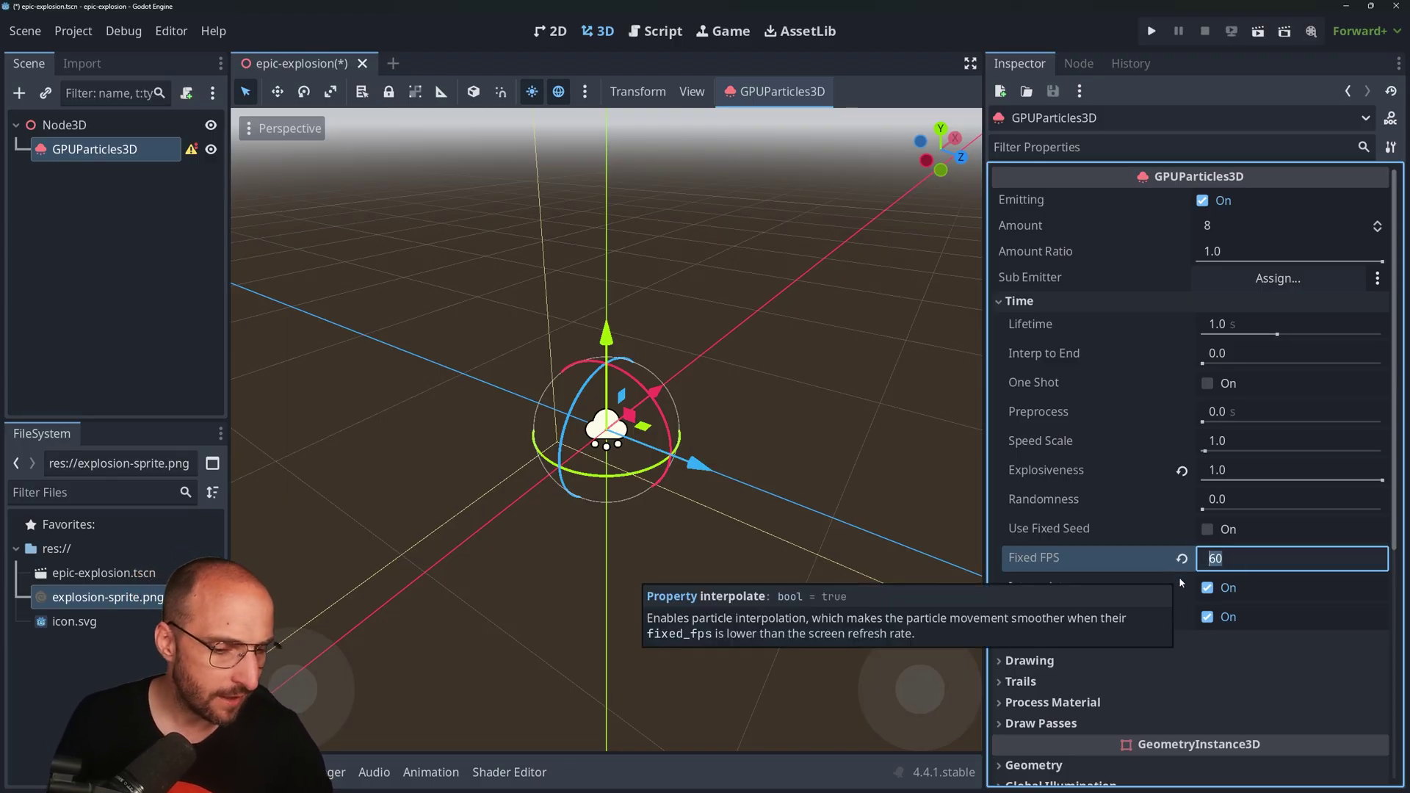
left_click(1017, 301)
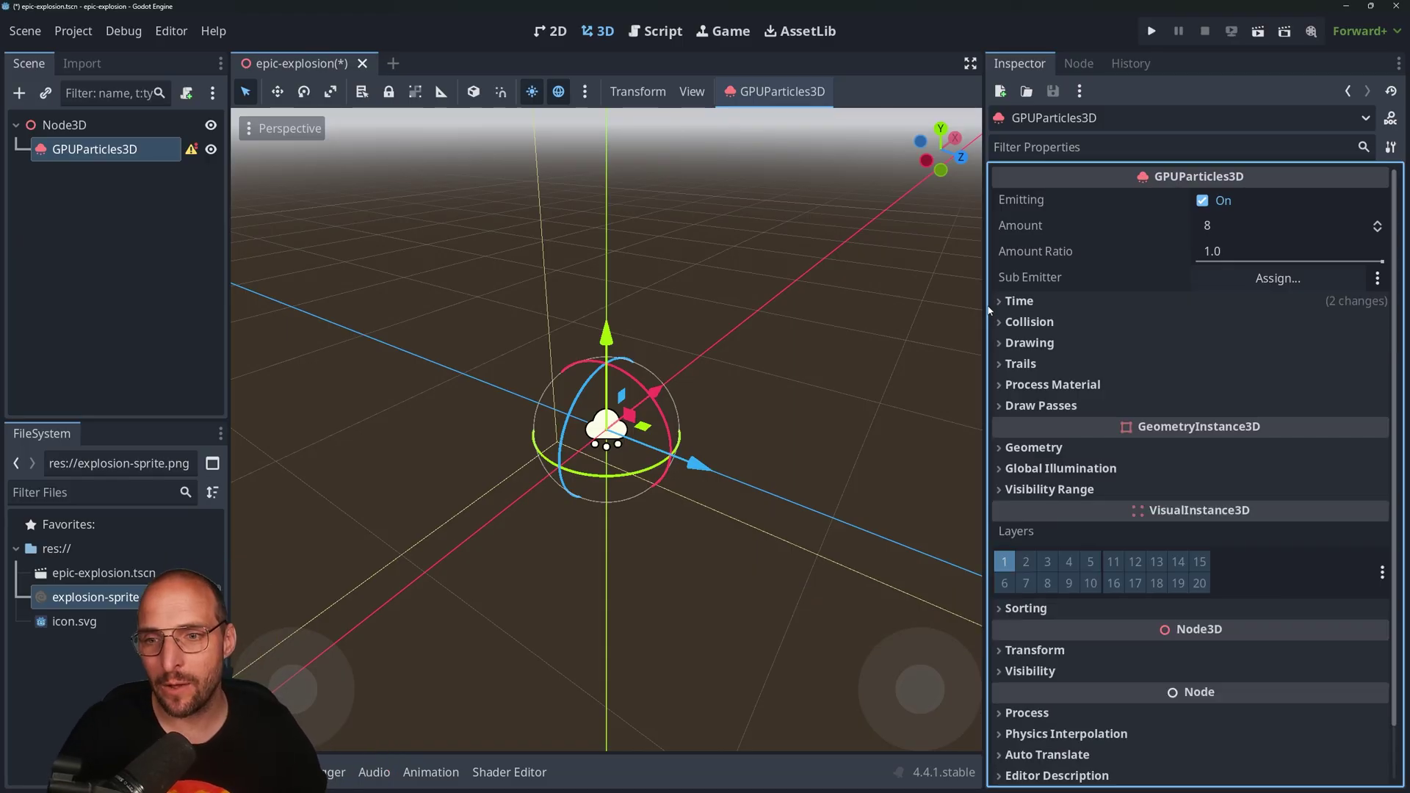
Assign a new QuadMesh to Draw Pass 1.
left_click(1000, 406)
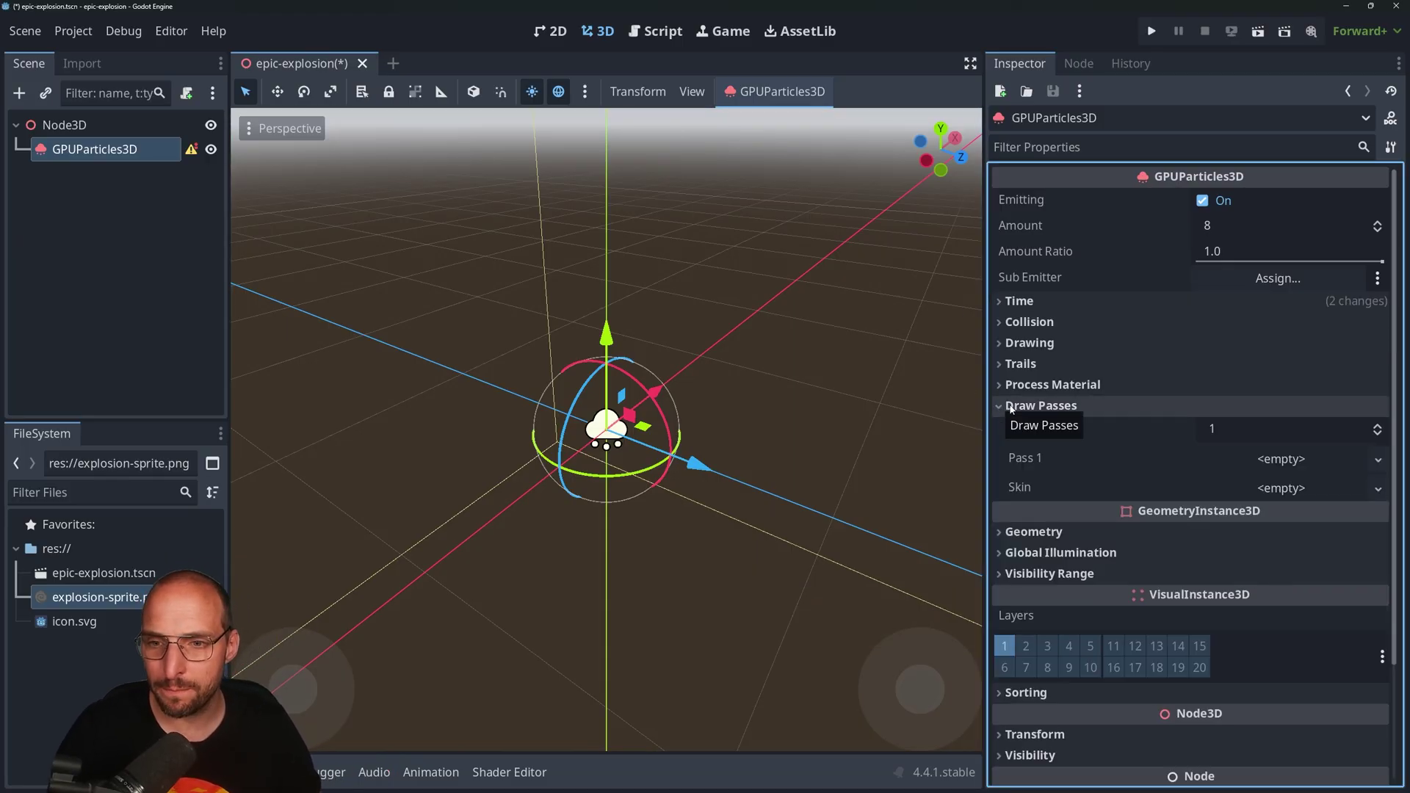
left_click(1380, 459)
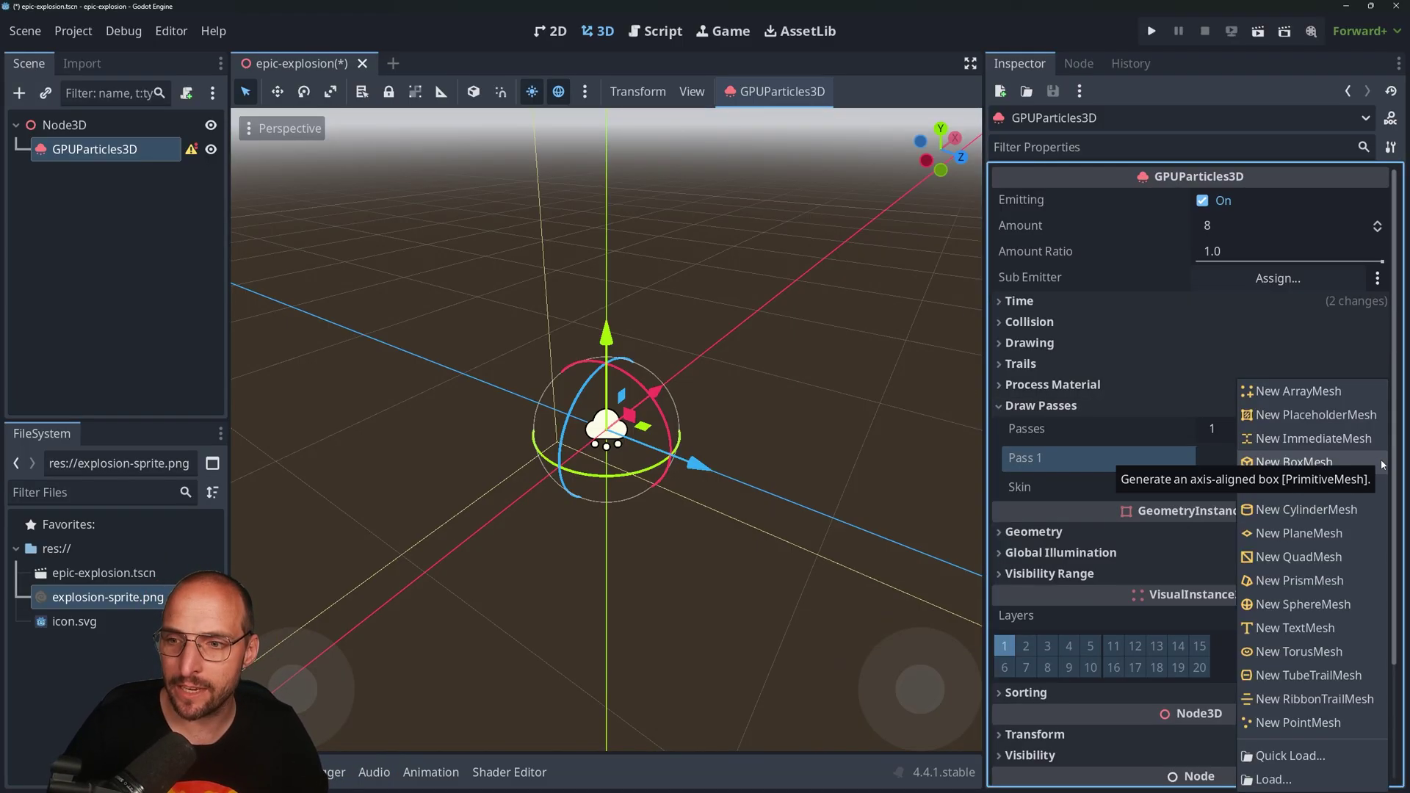
left_click(1331, 556)
middle_click_drag(787, 378, 621, 369)
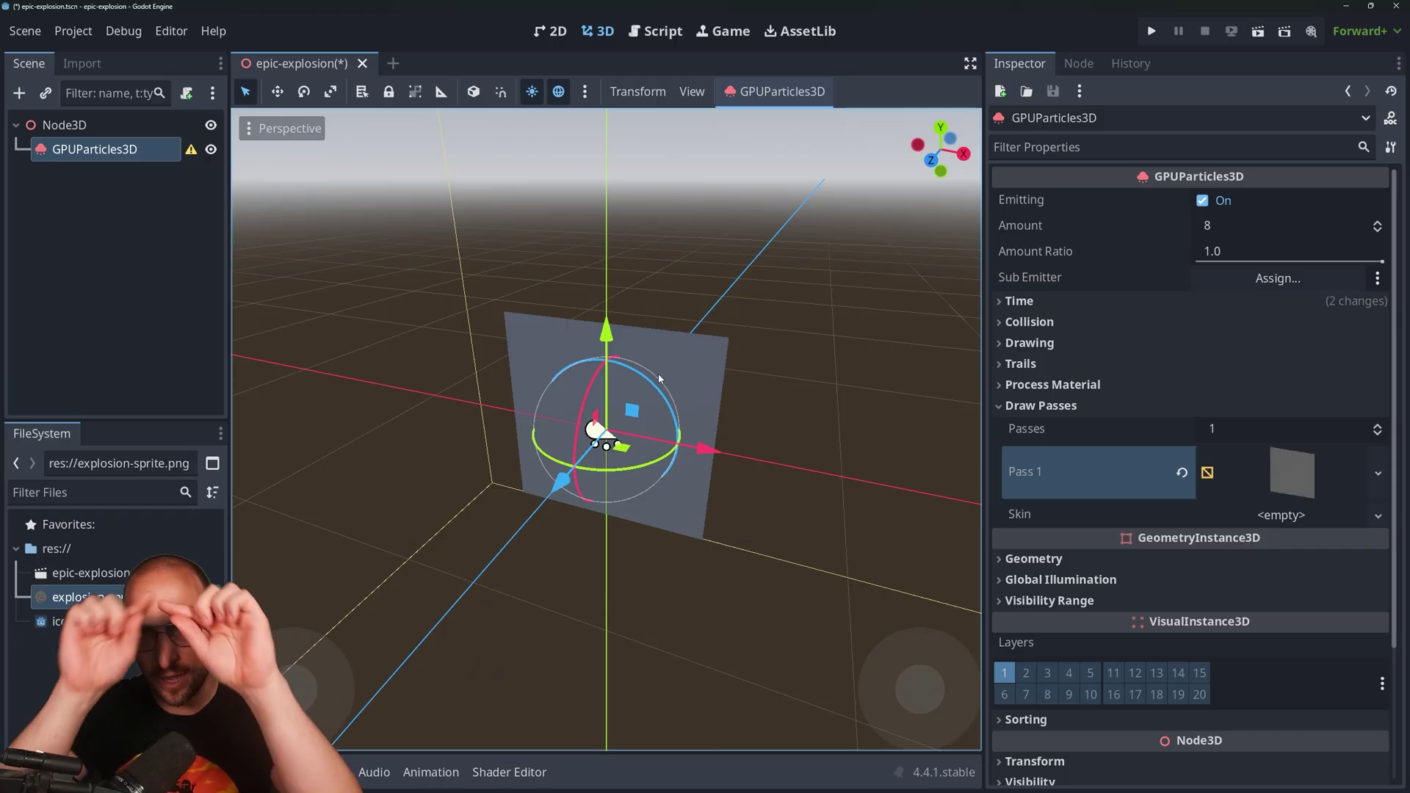
Resize the quad mesh to 0.5 by 0.5.
left_click(1292, 470)
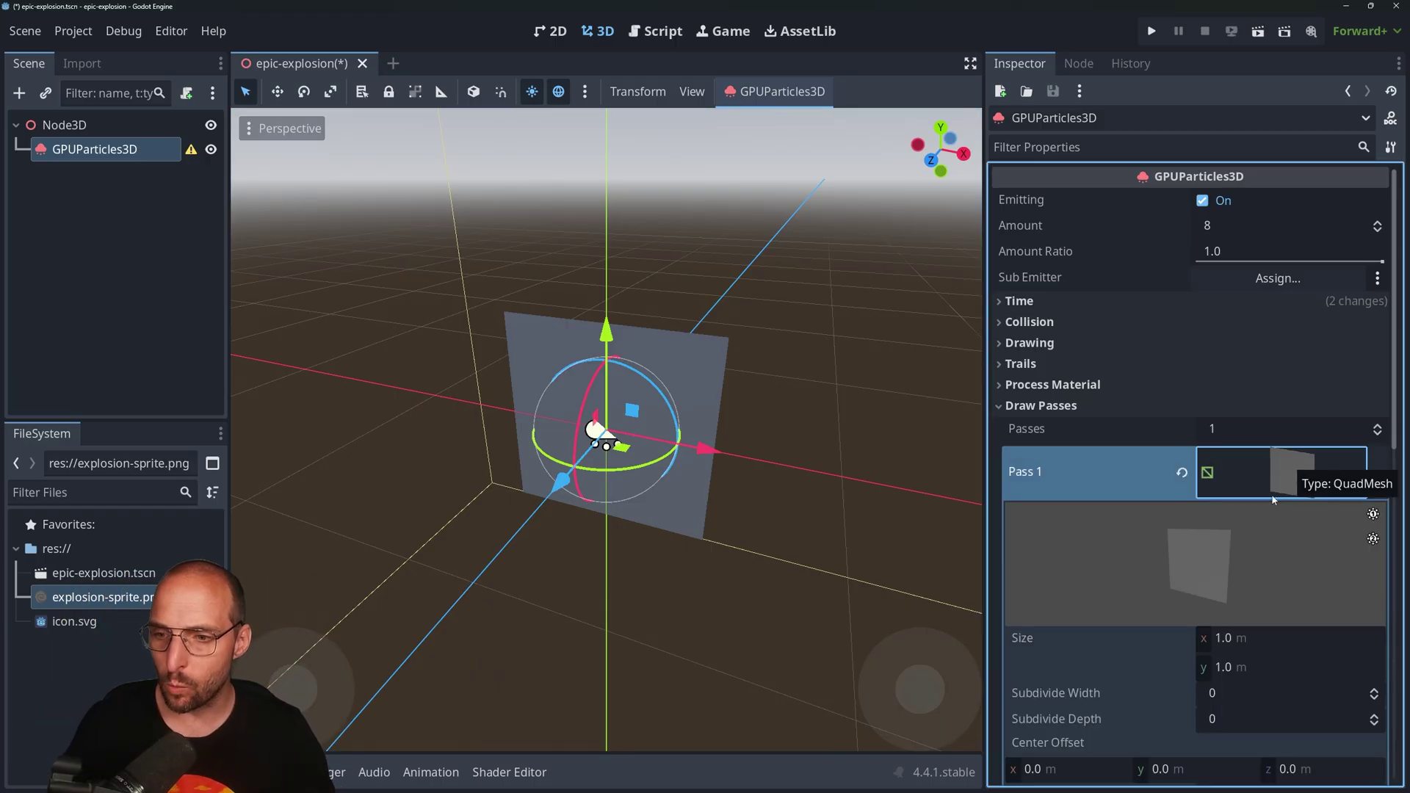
left_click(1250, 636)
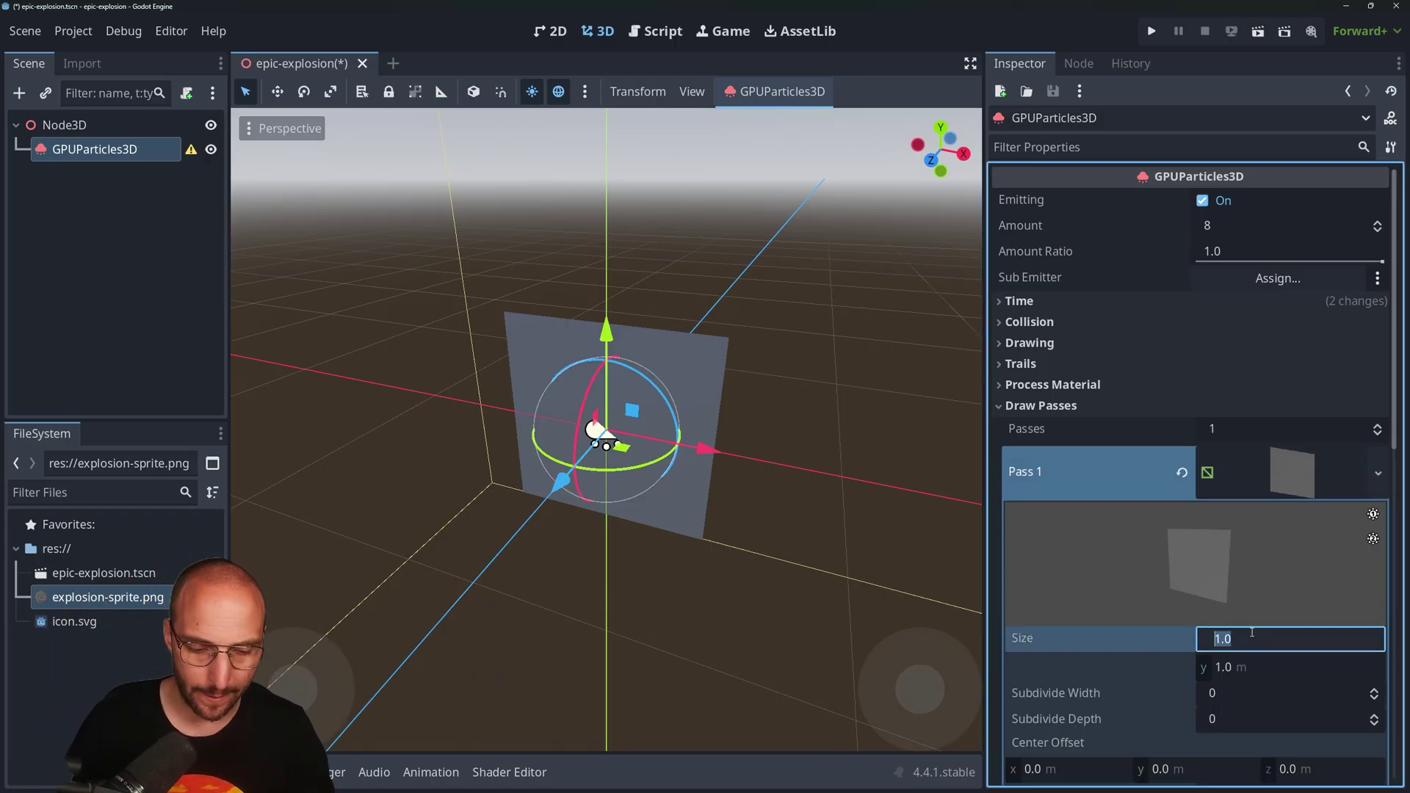
type("0.5")
key("Return")
key("Tab")
type("0.5")
key("Return")
middle_click_drag(782, 495, 721, 342)
scroll(697, 411, "down", 1)
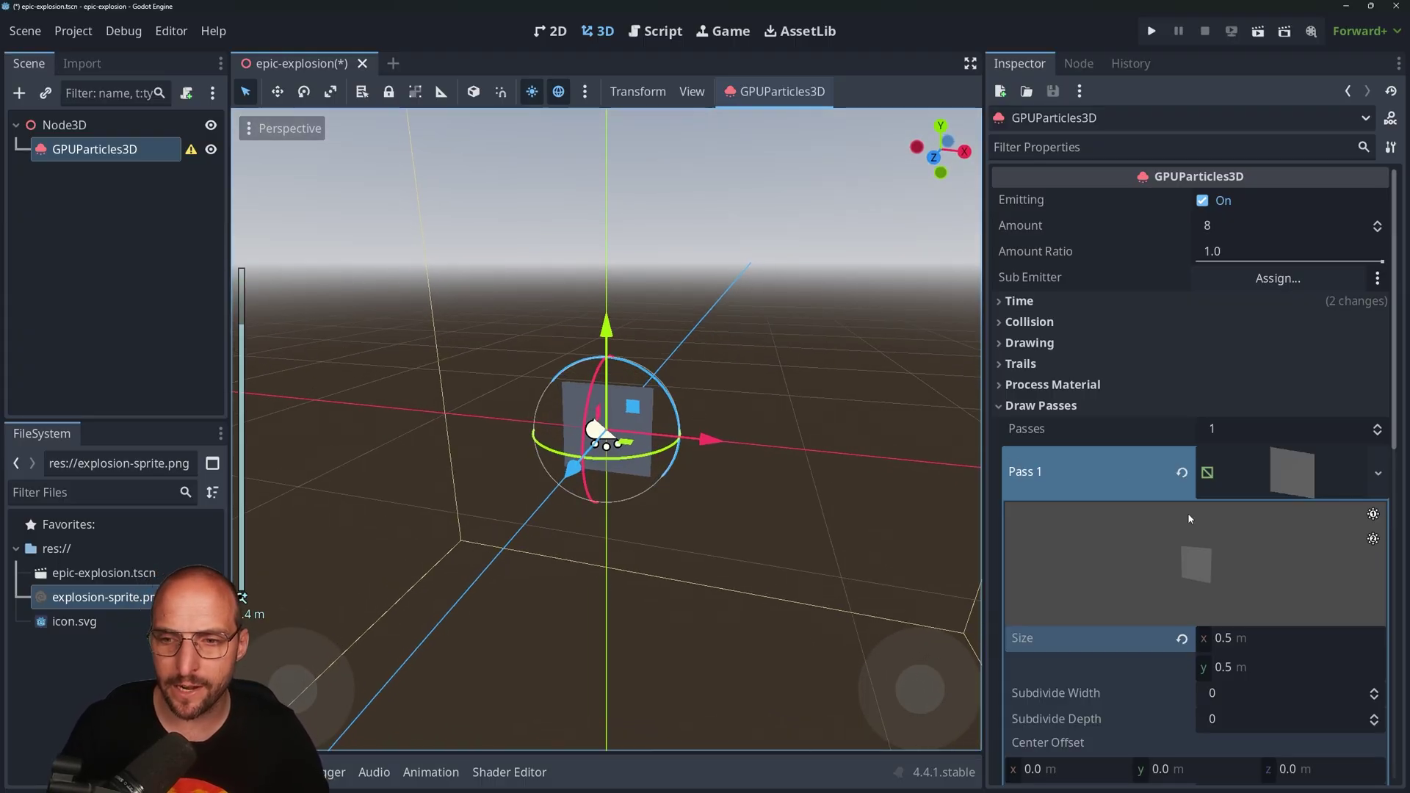
scroll(1193, 520, "down", 3)
scroll(1197, 544, "down", 2)
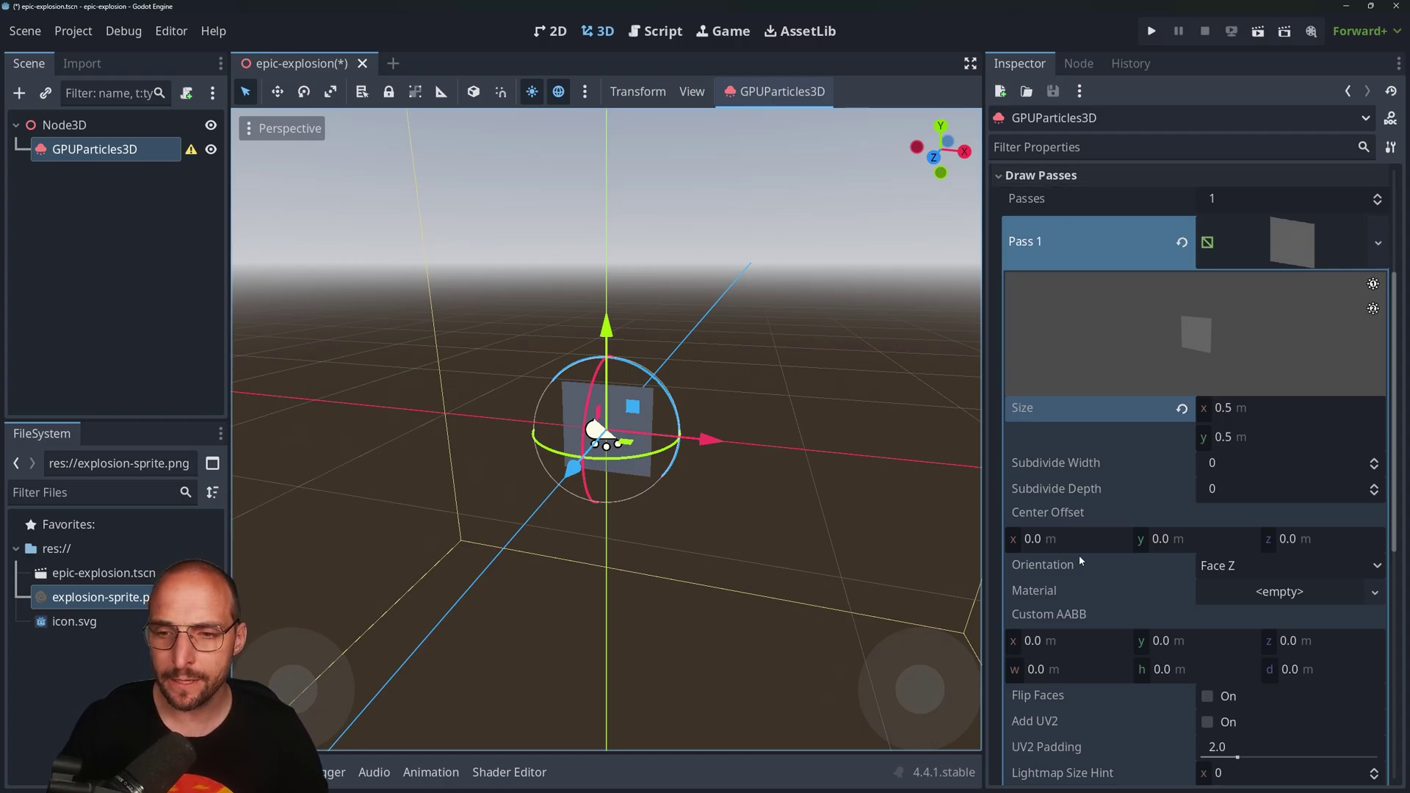
Give the quad mesh a new StandardMaterial3D.
left_click(1273, 598)
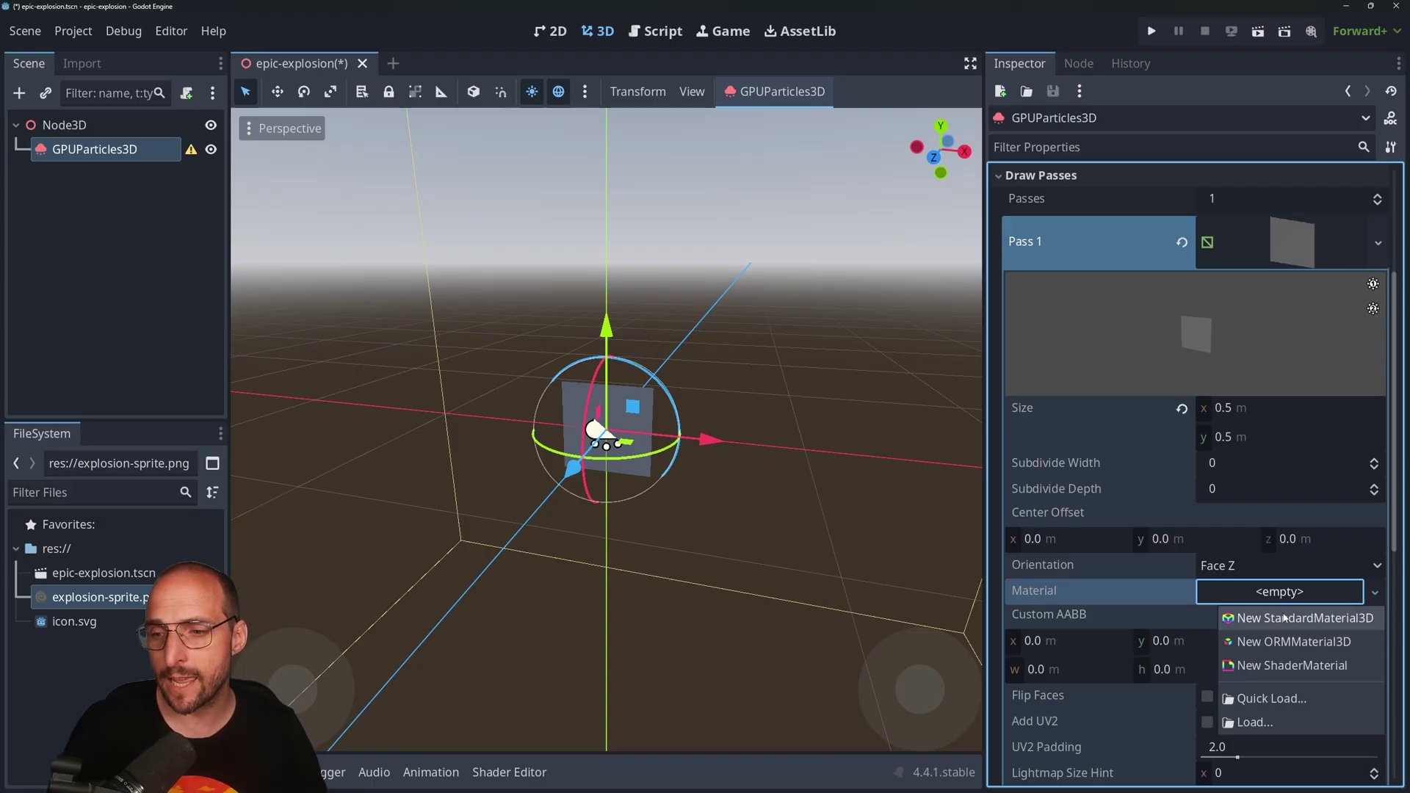
left_click(1284, 618)
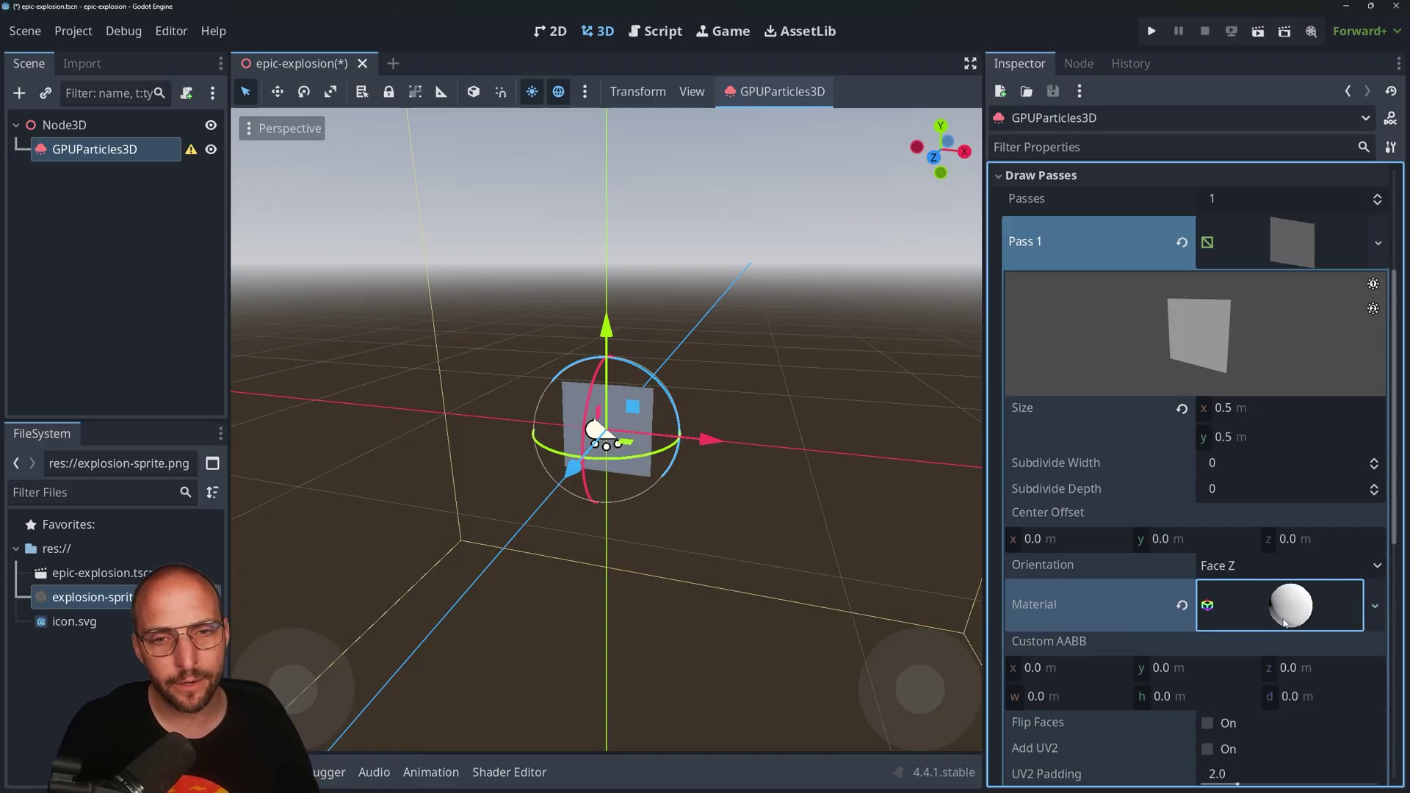
left_click(1304, 609)
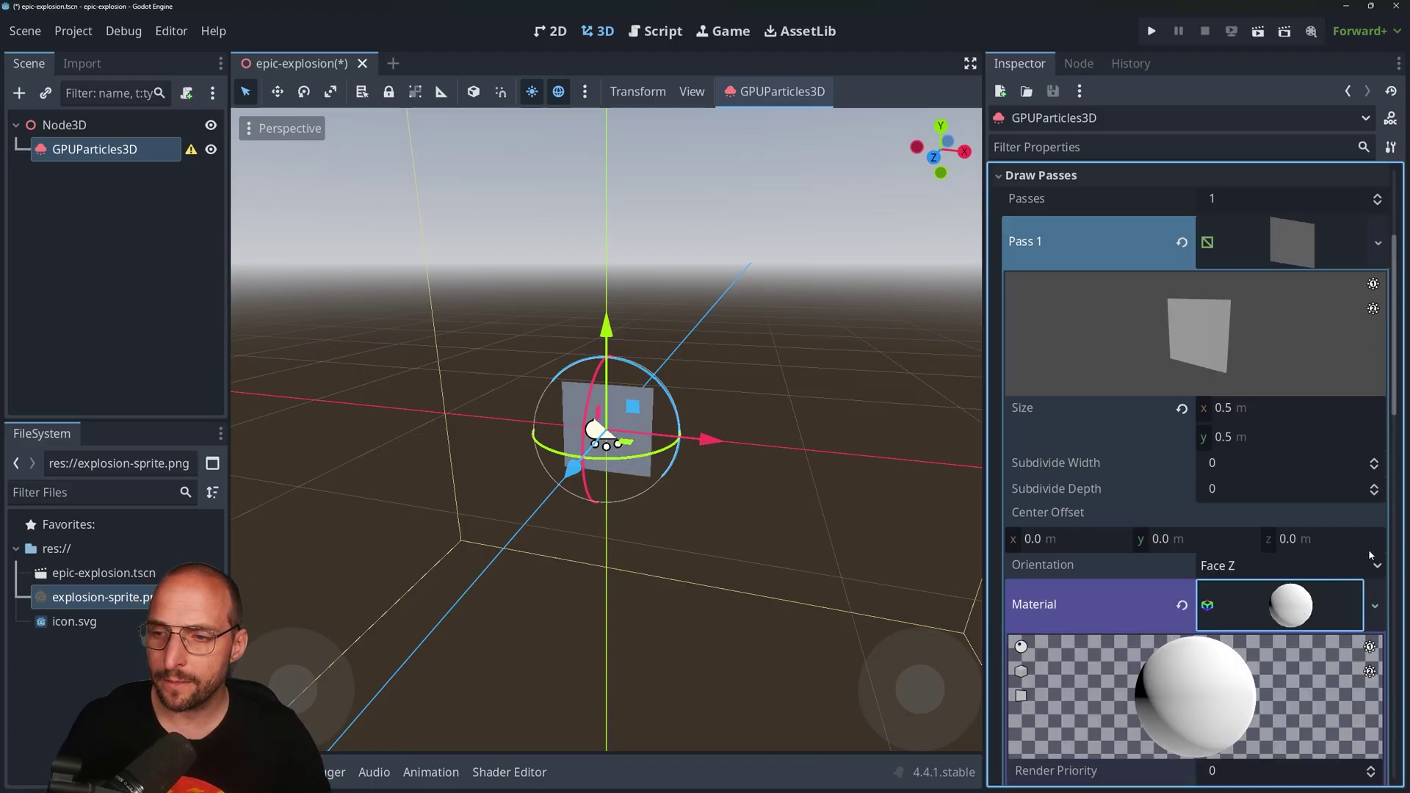
scroll(1367, 548, "down", 5)
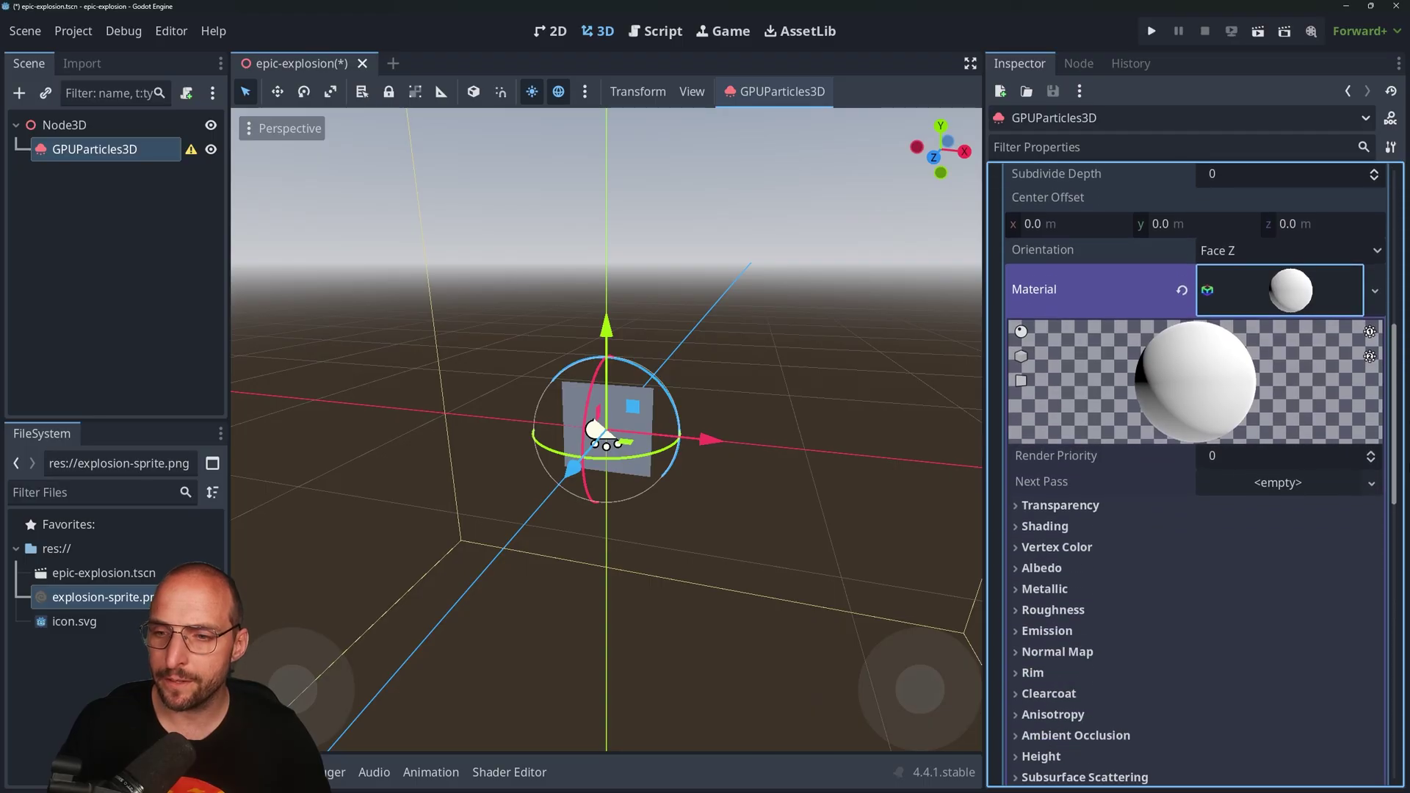
scroll(1402, 508, "down", 3)
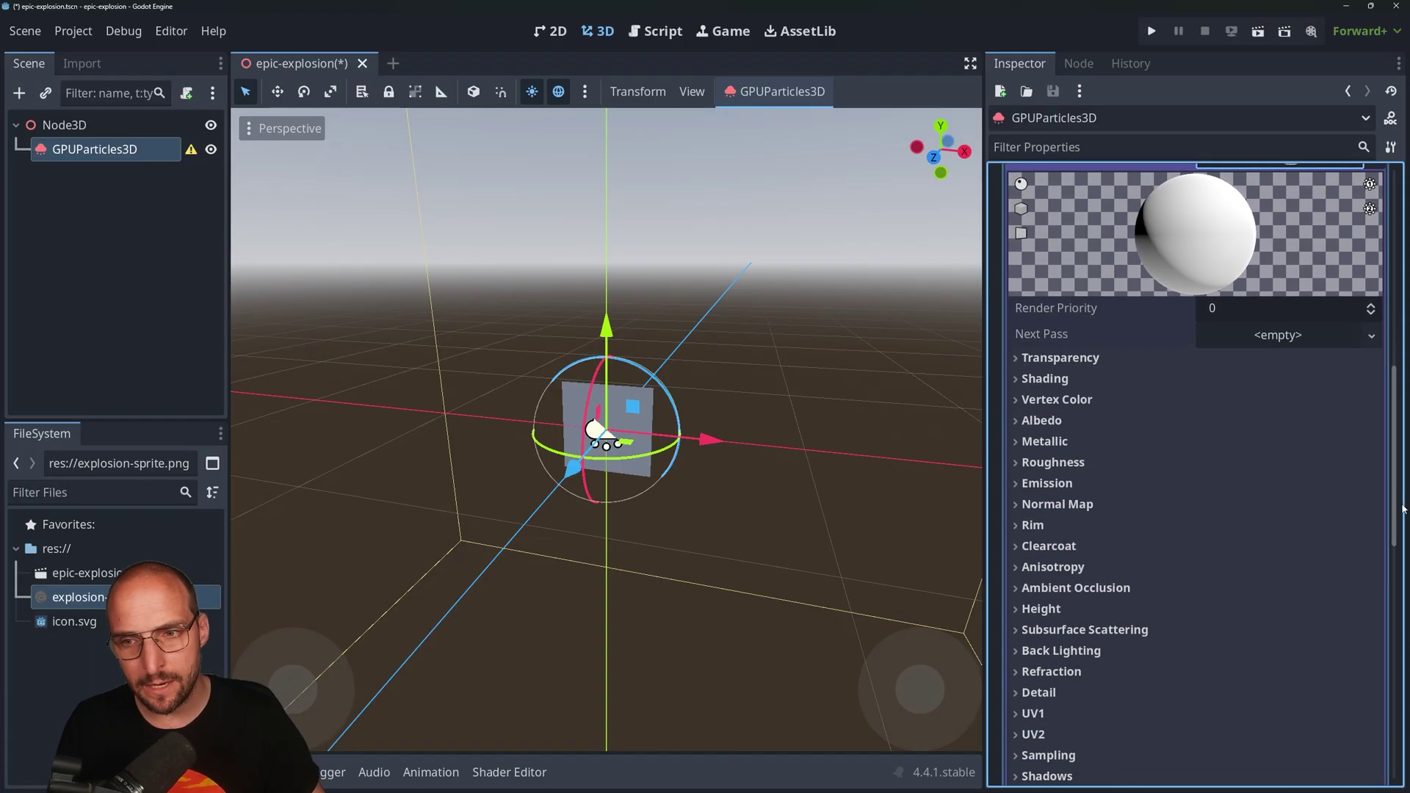
mouse_move(1403, 509)
left_mouse_down()
mouse_move(1406, 310)
mouse_move(1397, 535)
mouse_move(1397, 521)
left_mouse_up()
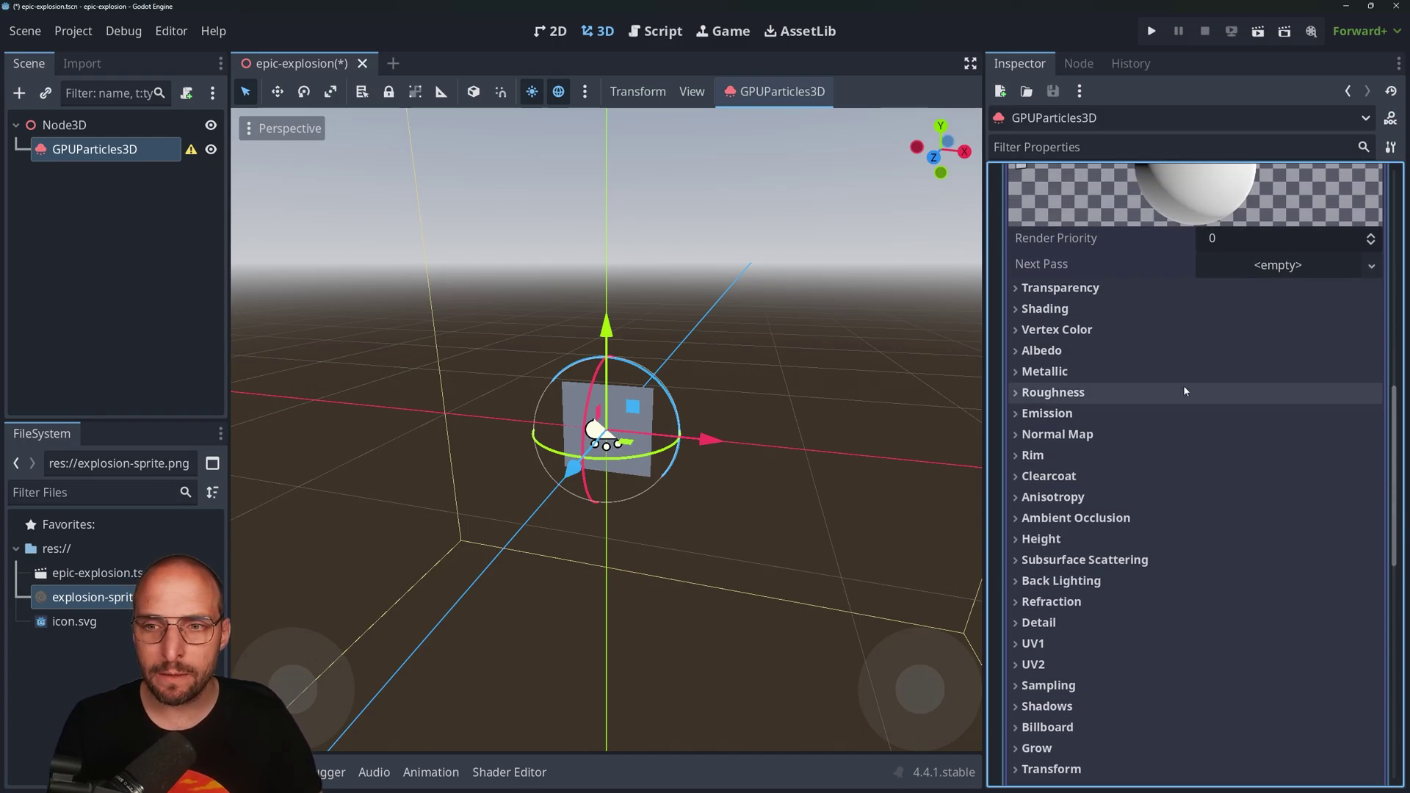
Set the material's Albedo Color to light grey c9c9c9.
left_click(1057, 352)
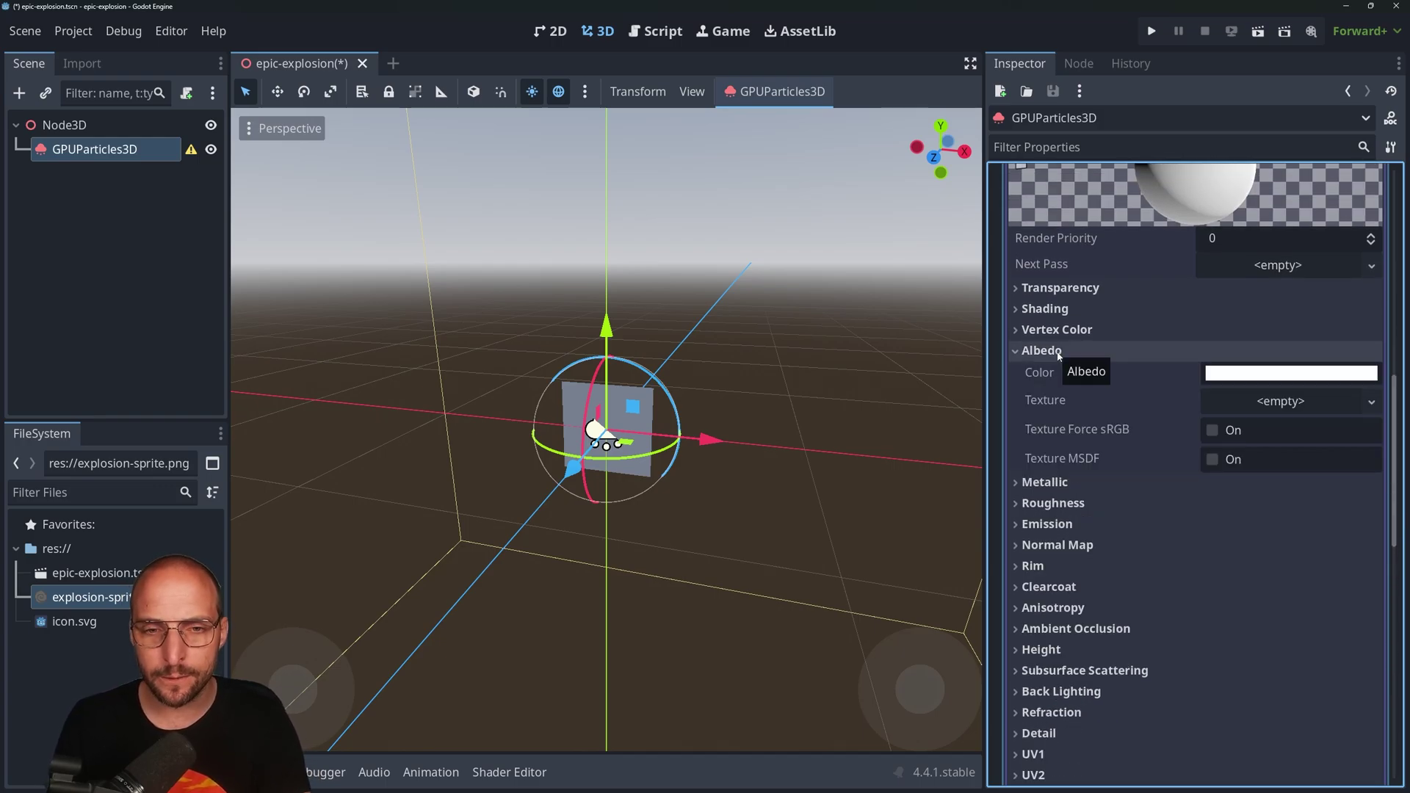
left_click(1261, 375)
left_click_drag(1380, 417, 1376, 364)
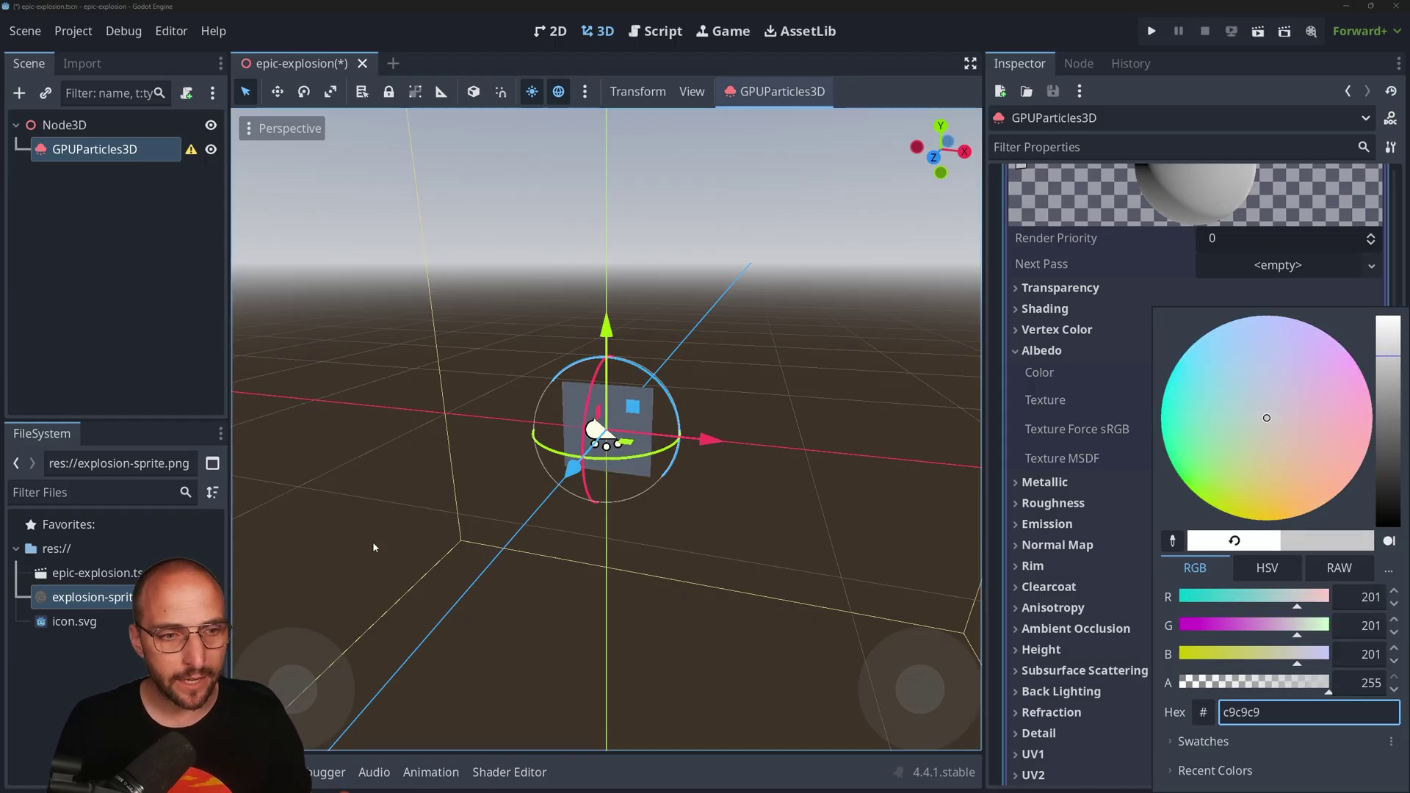
left_click(1148, 376)
Use explosion-sprite.png as the Albedo Texture.
left_click_drag(118, 602, 1278, 408)
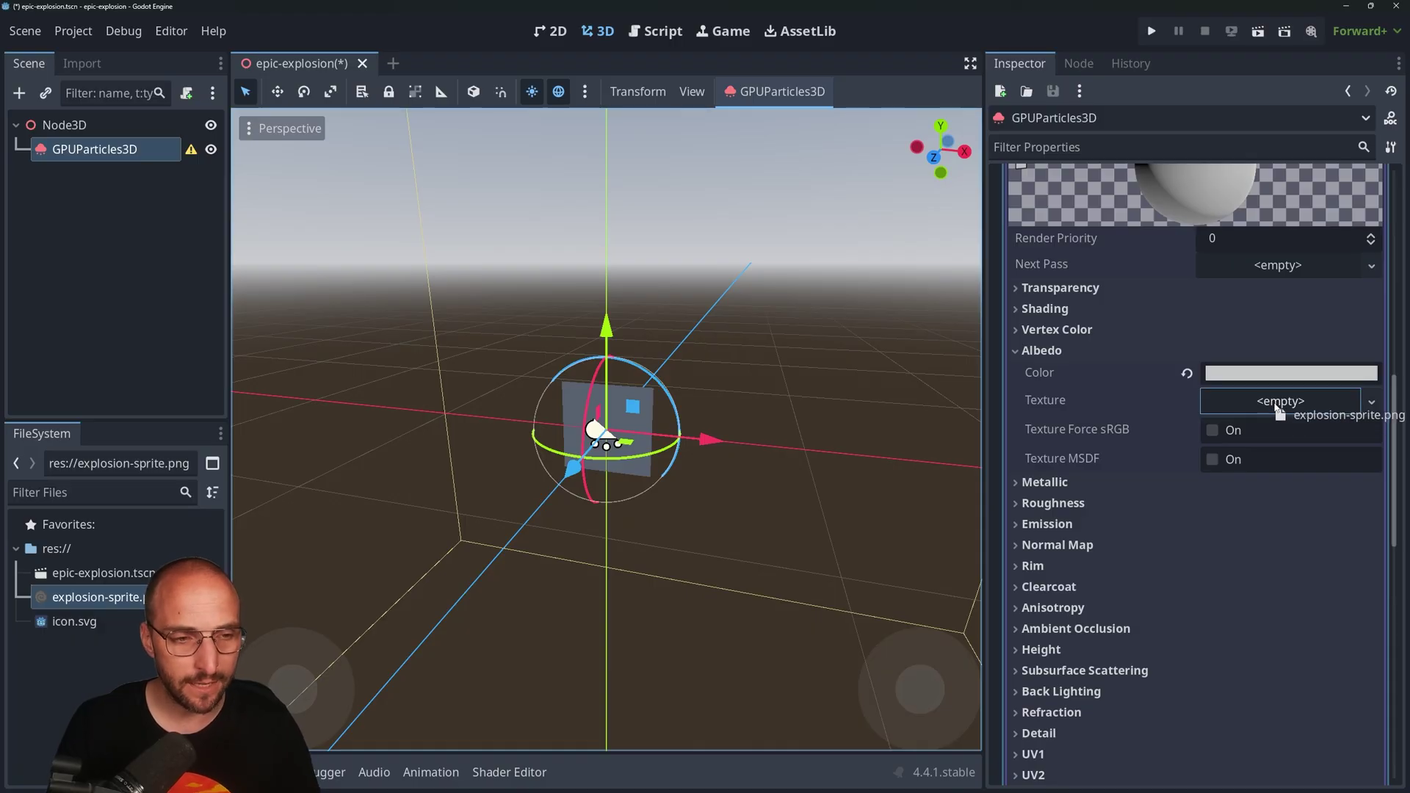
left_click_drag(1276, 407, 1282, 403)
middle_click_drag(689, 373, 698, 317)
middle_click_drag(669, 337, 685, 330)
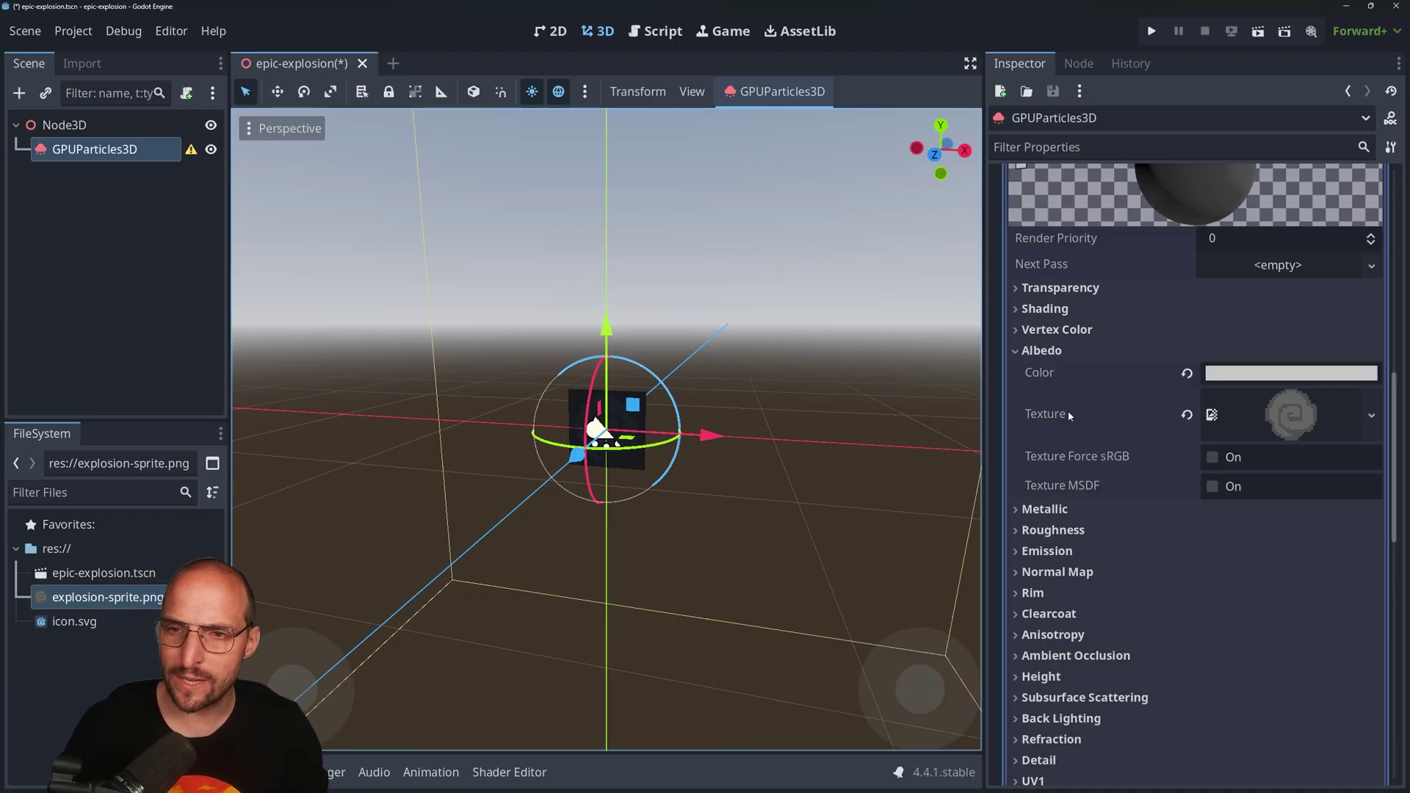
Set the material's Transparency to Alpha.
left_click(1079, 292)
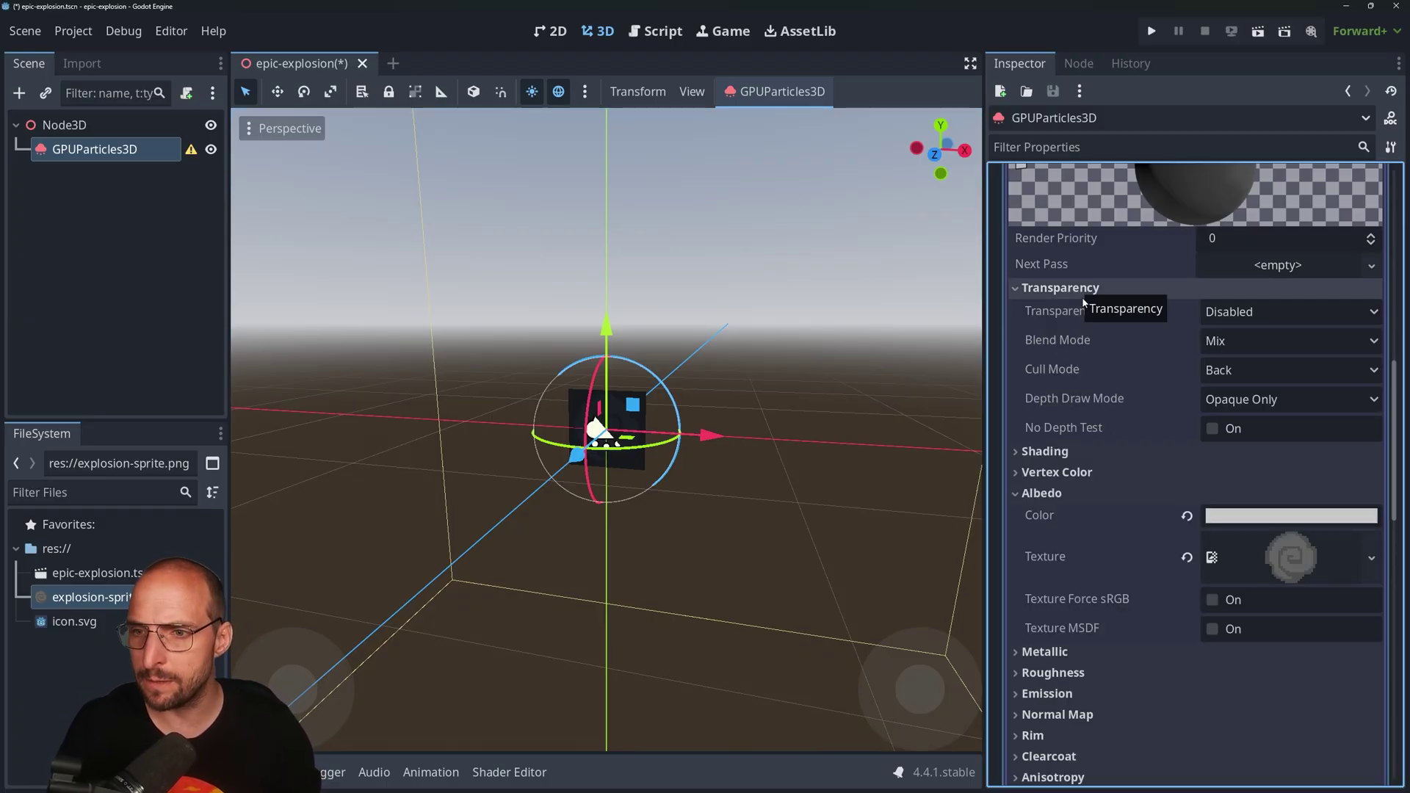
left_click(1249, 315)
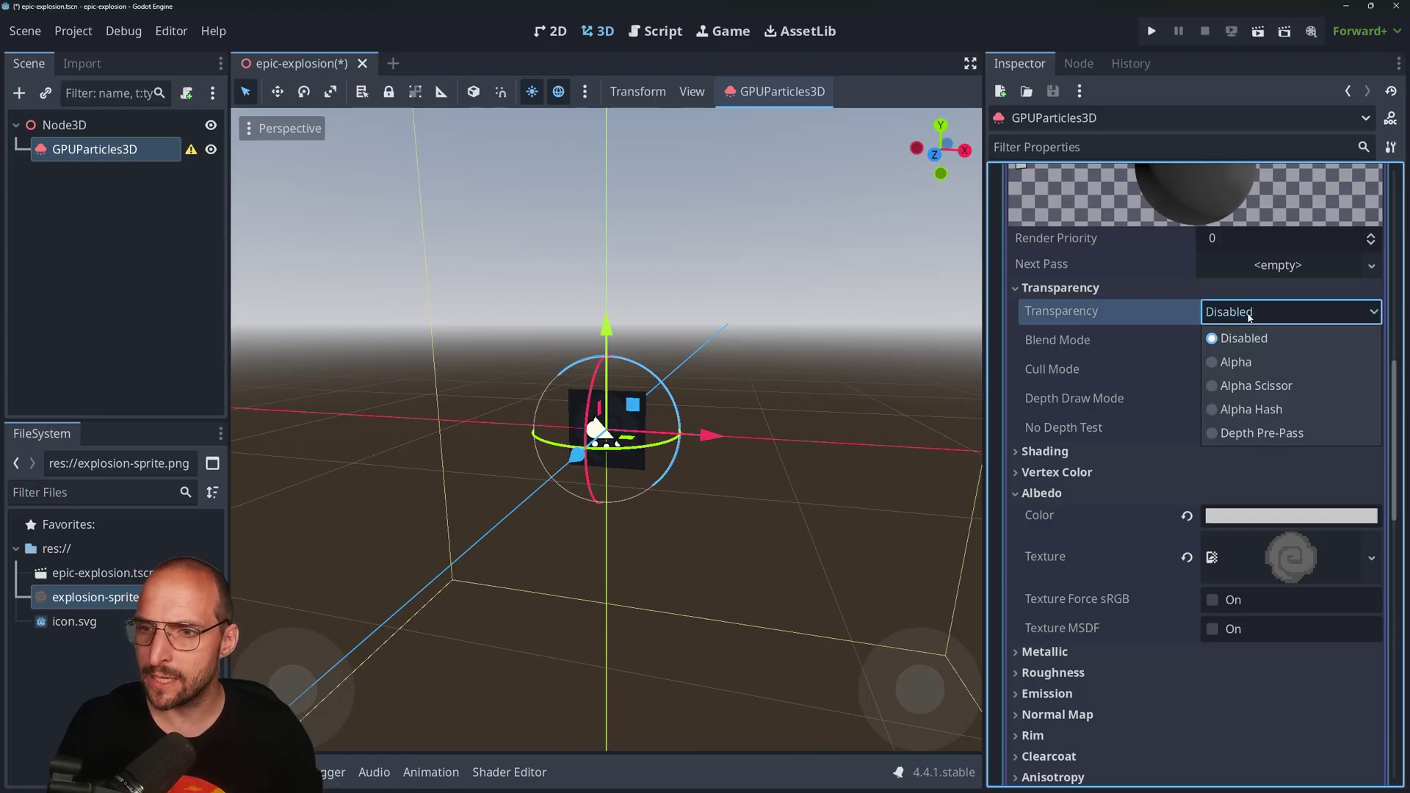
left_click(1251, 363)
mouse_move(822, 357)
middle_mouse_down()
mouse_move(856, 287)
mouse_move(752, 373)
mouse_move(827, 343)
mouse_move(812, 340)
mouse_move(834, 360)
middle_mouse_up()
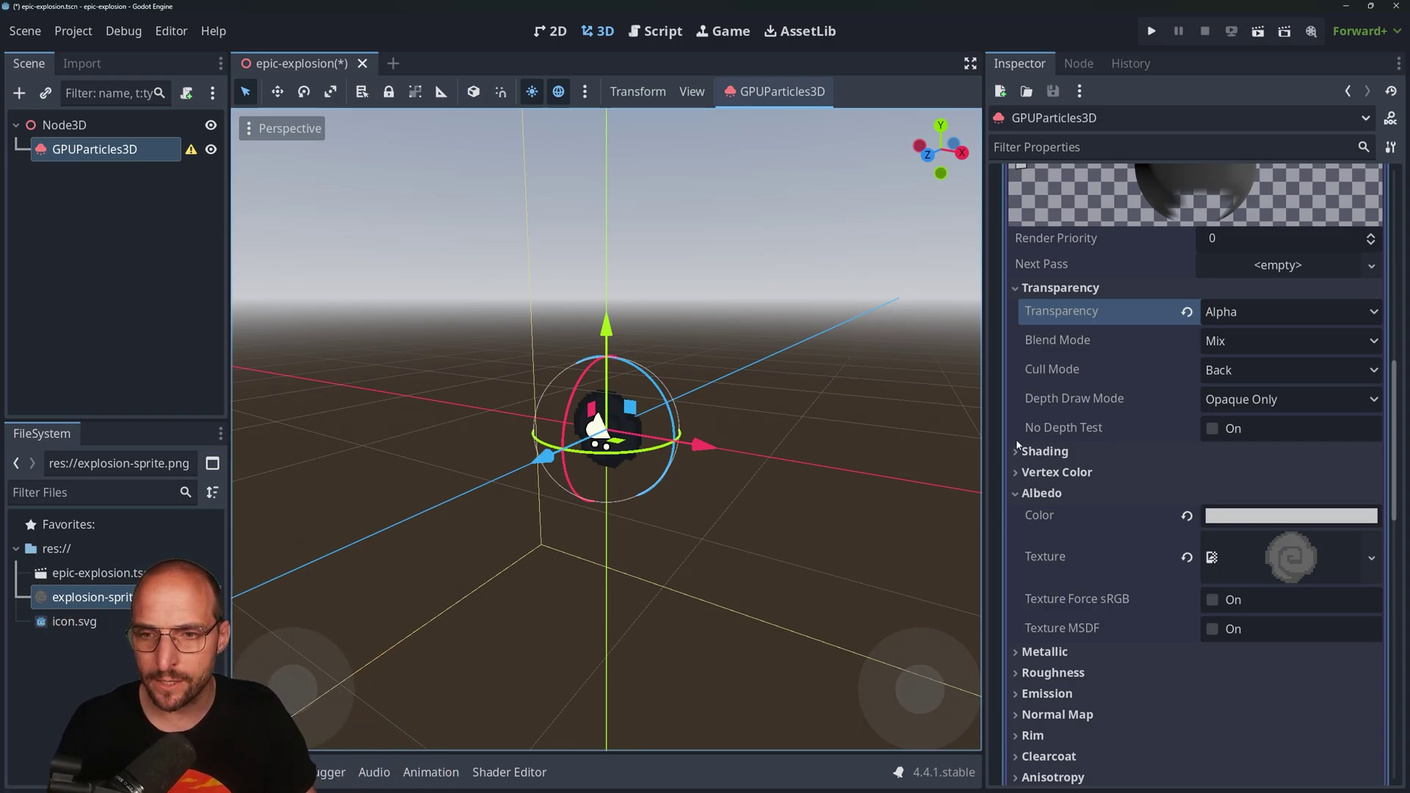
Set the material's Shading Mode to Unshaded.
left_click(1044, 451)
left_click(1219, 485)
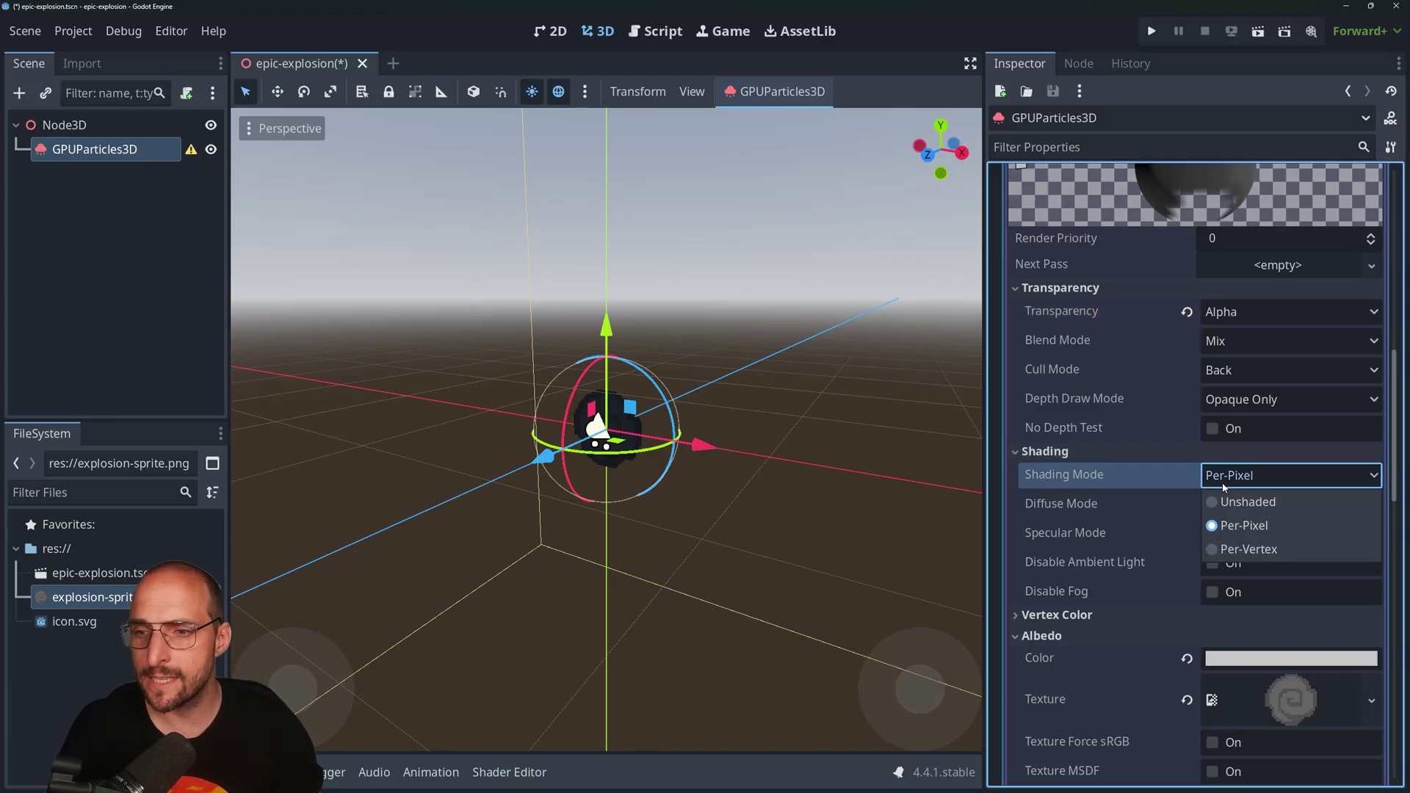
left_click(1241, 502)
mouse_move(704, 378)
middle_mouse_down()
mouse_move(670, 397)
mouse_move(721, 371)
mouse_move(756, 390)
middle_mouse_up()
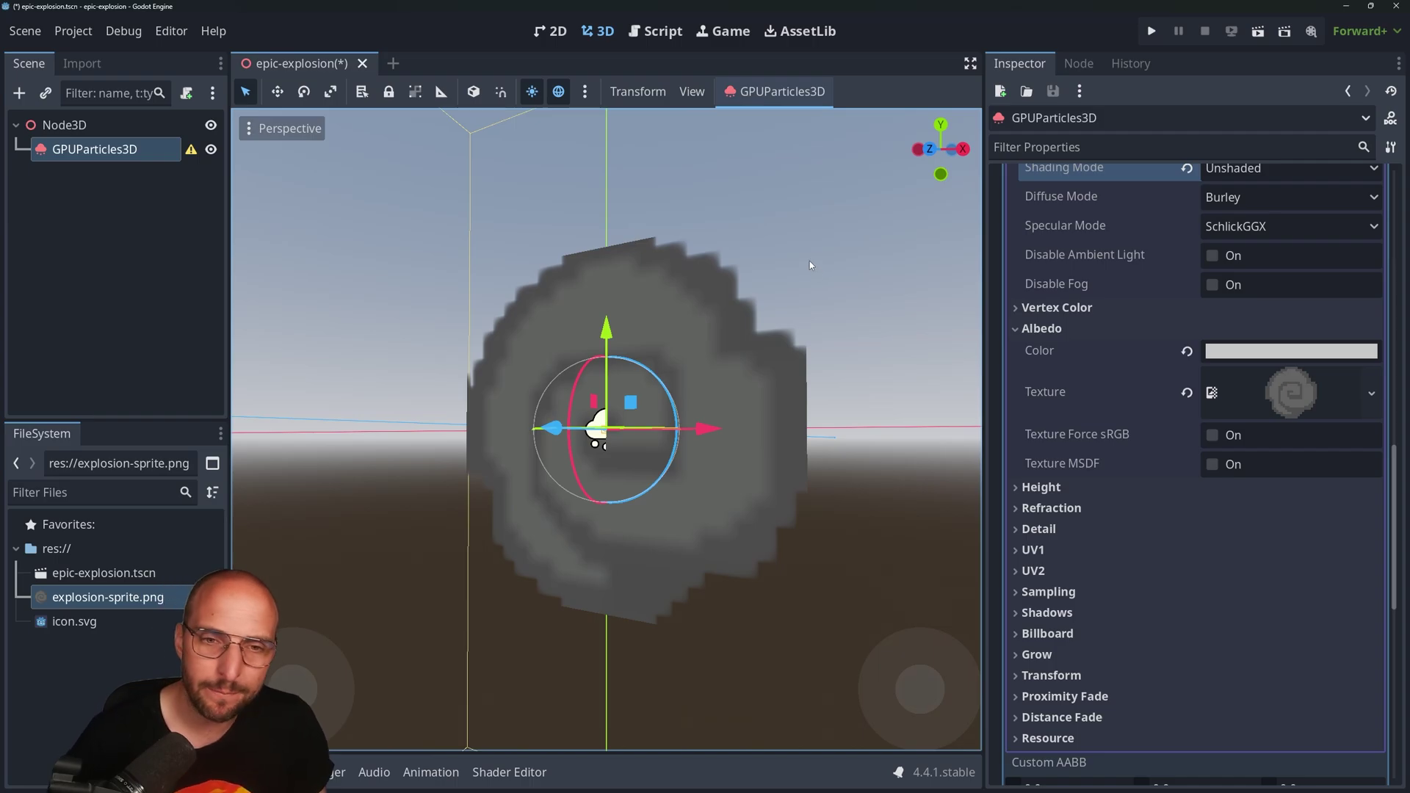
Change the material's Sampling Filter from Linear Mipmap to Nearest.
scroll(1028, 415, "down", 5)
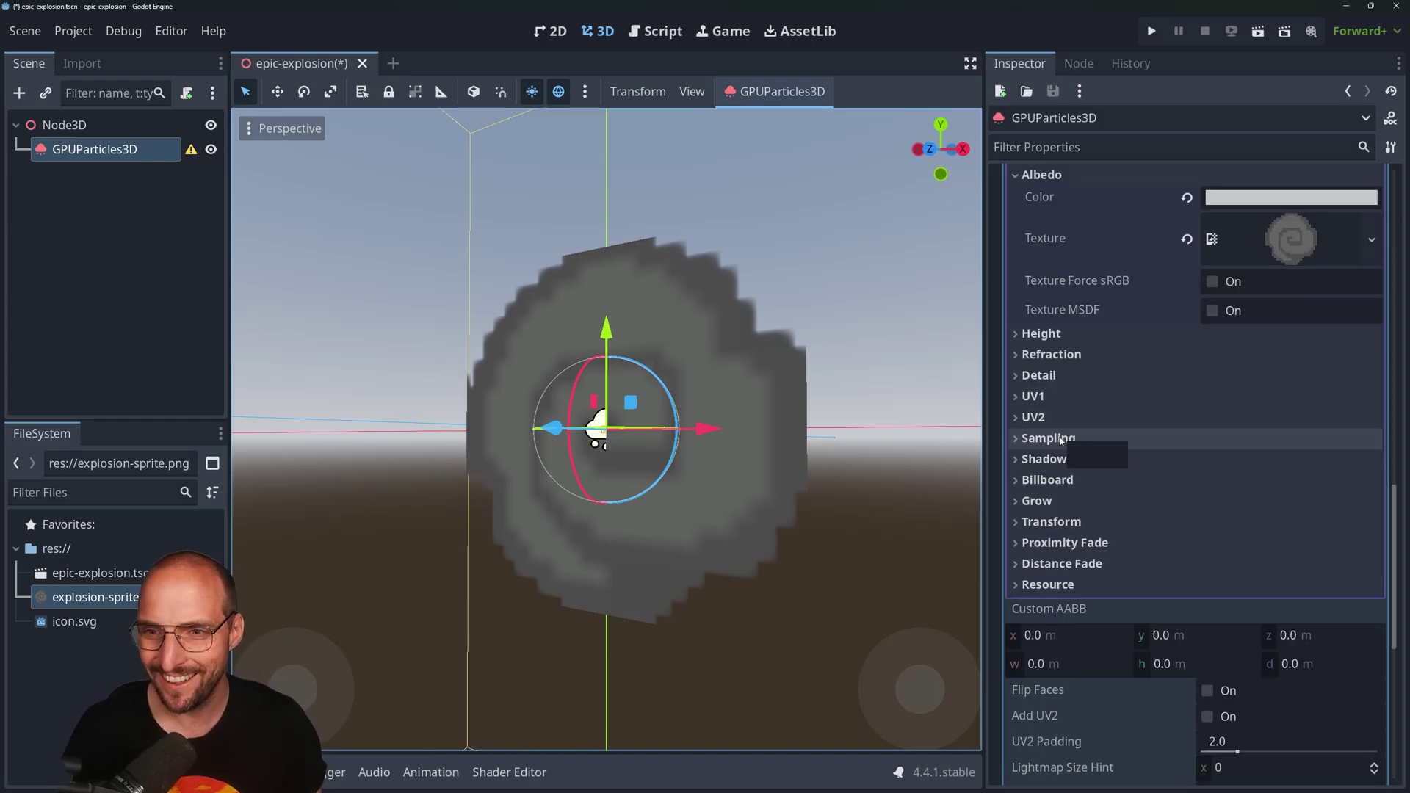
left_click(1060, 439)
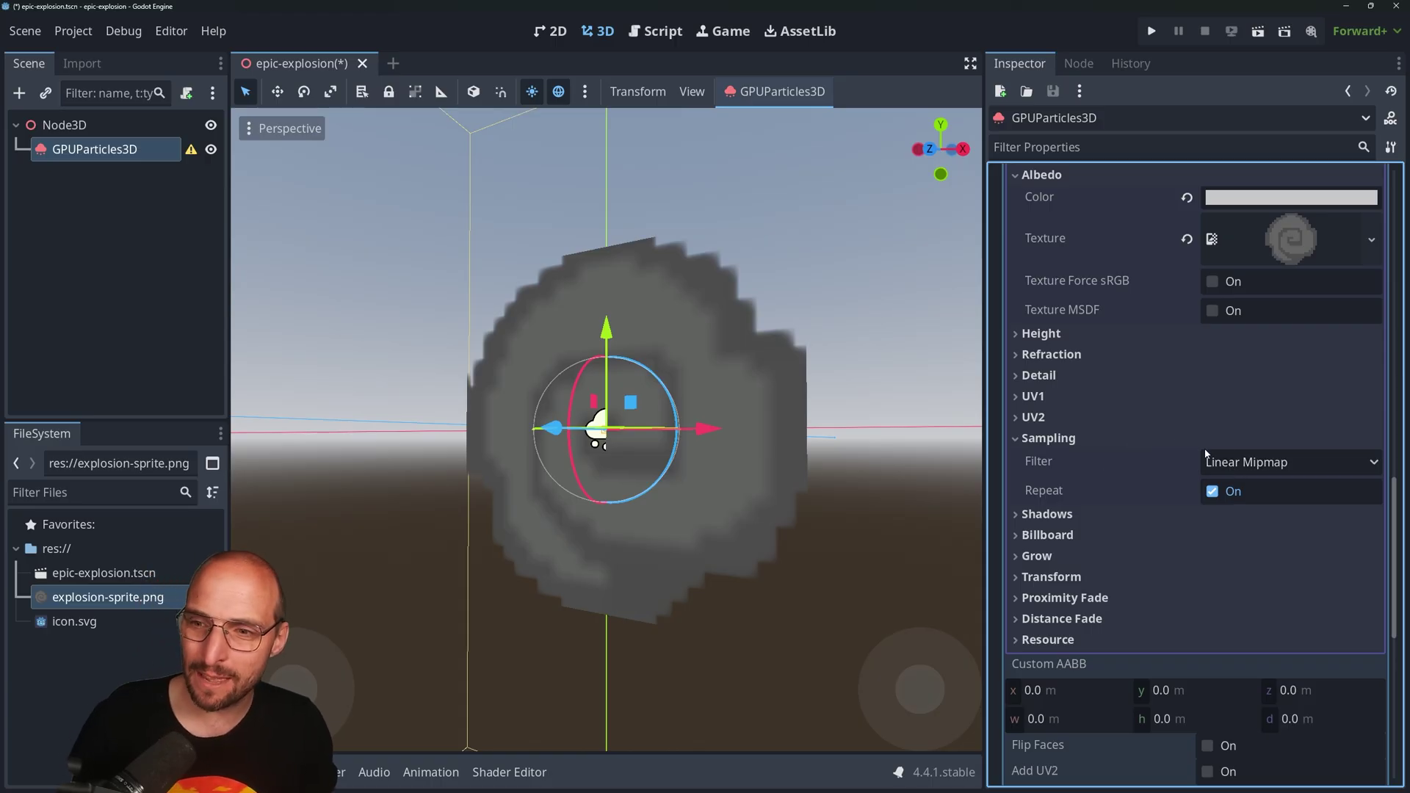
left_click(1268, 464)
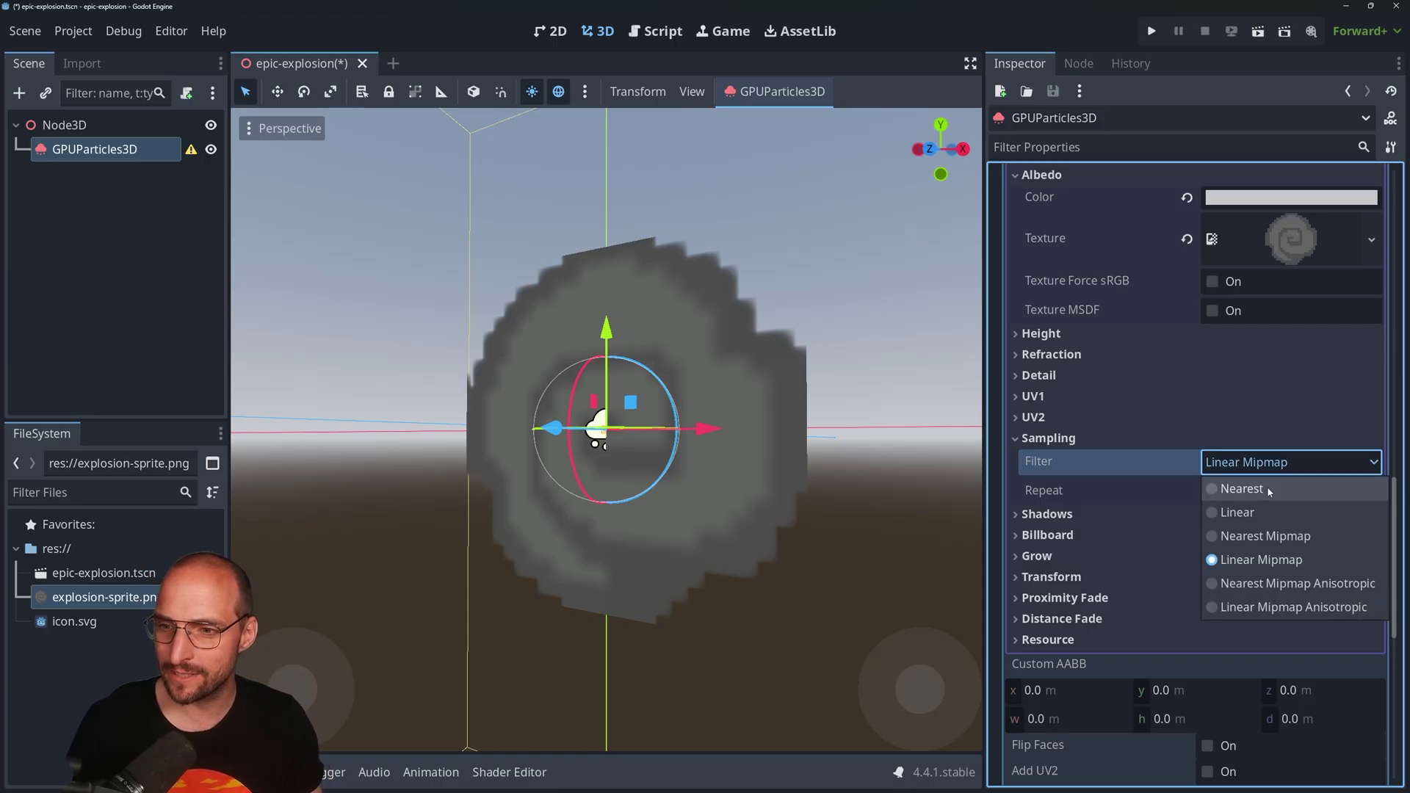
left_click(1241, 488)
middle_click_drag(588, 359, 754, 337)
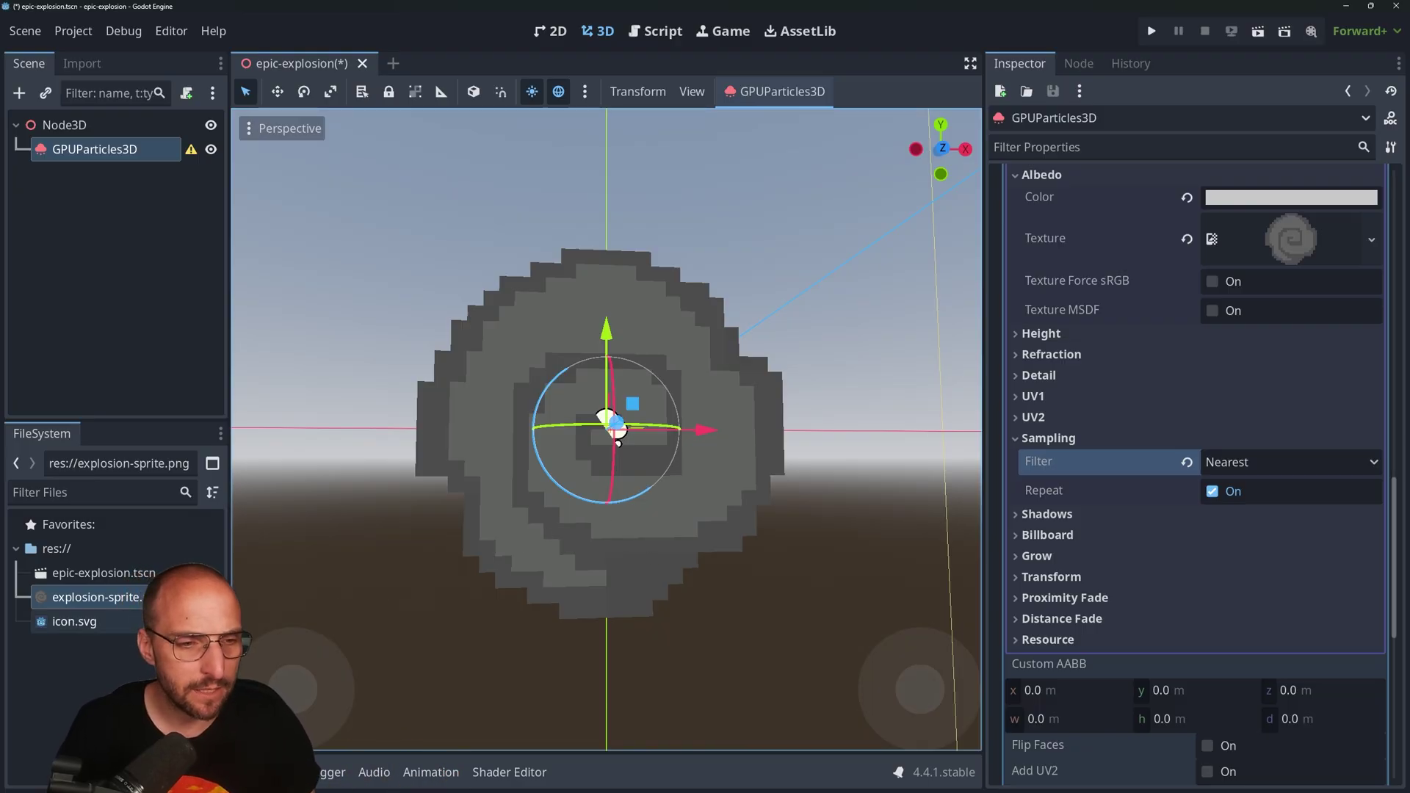
left_click(135, 598)
Set explosion-sprite.png's Compress Mode to Lossless and reimport it.
left_click(82, 64)
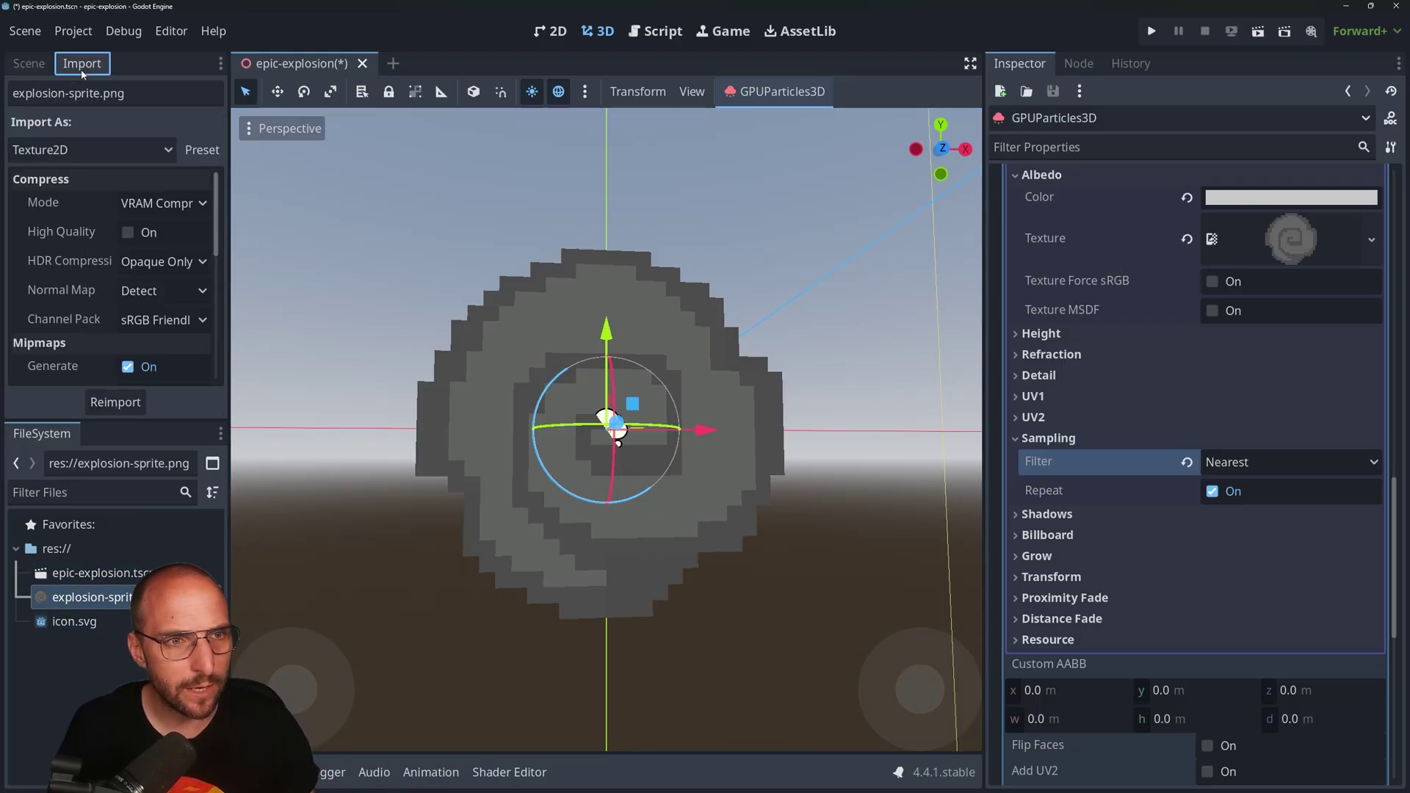
left_click_drag(192, 420, 192, 677)
left_click(175, 205)
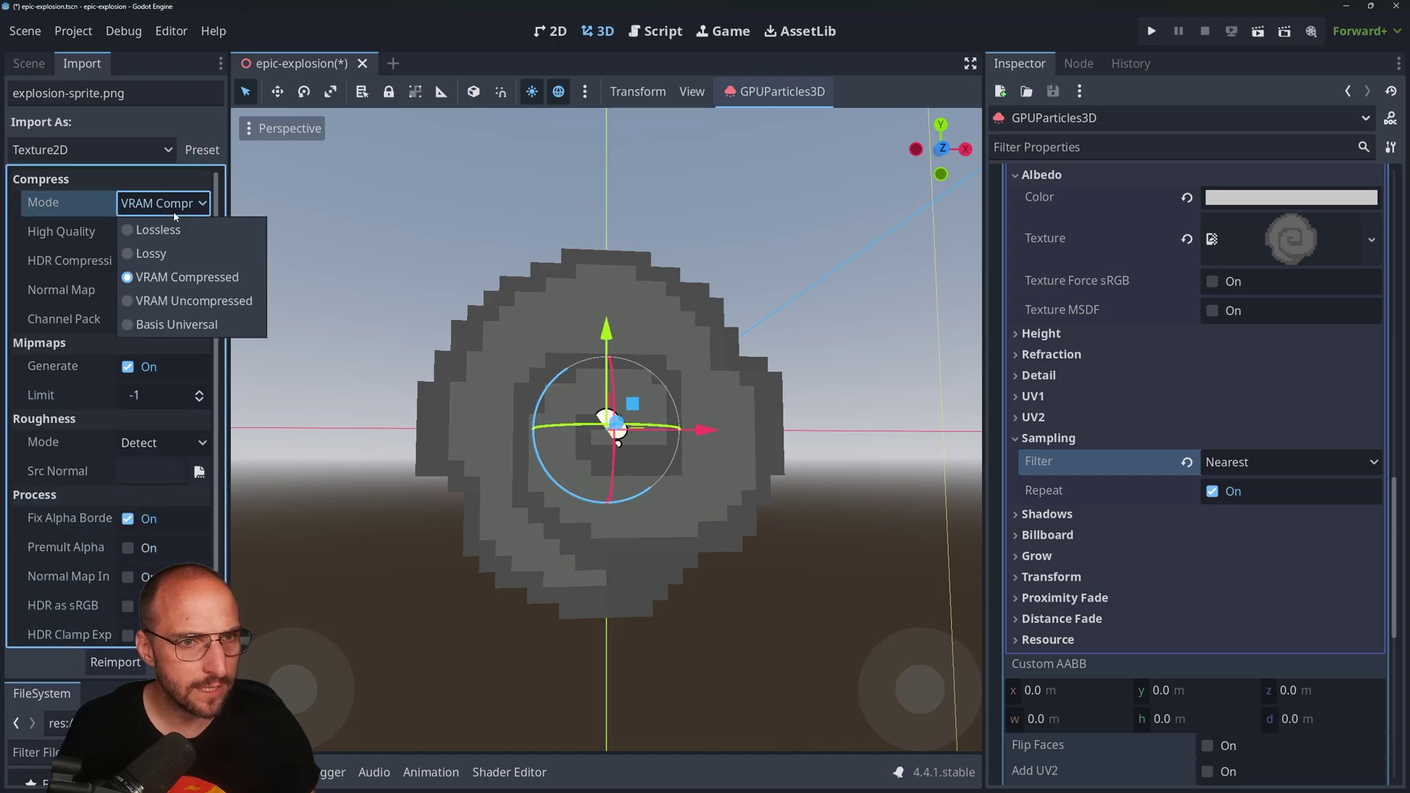
left_click(176, 230)
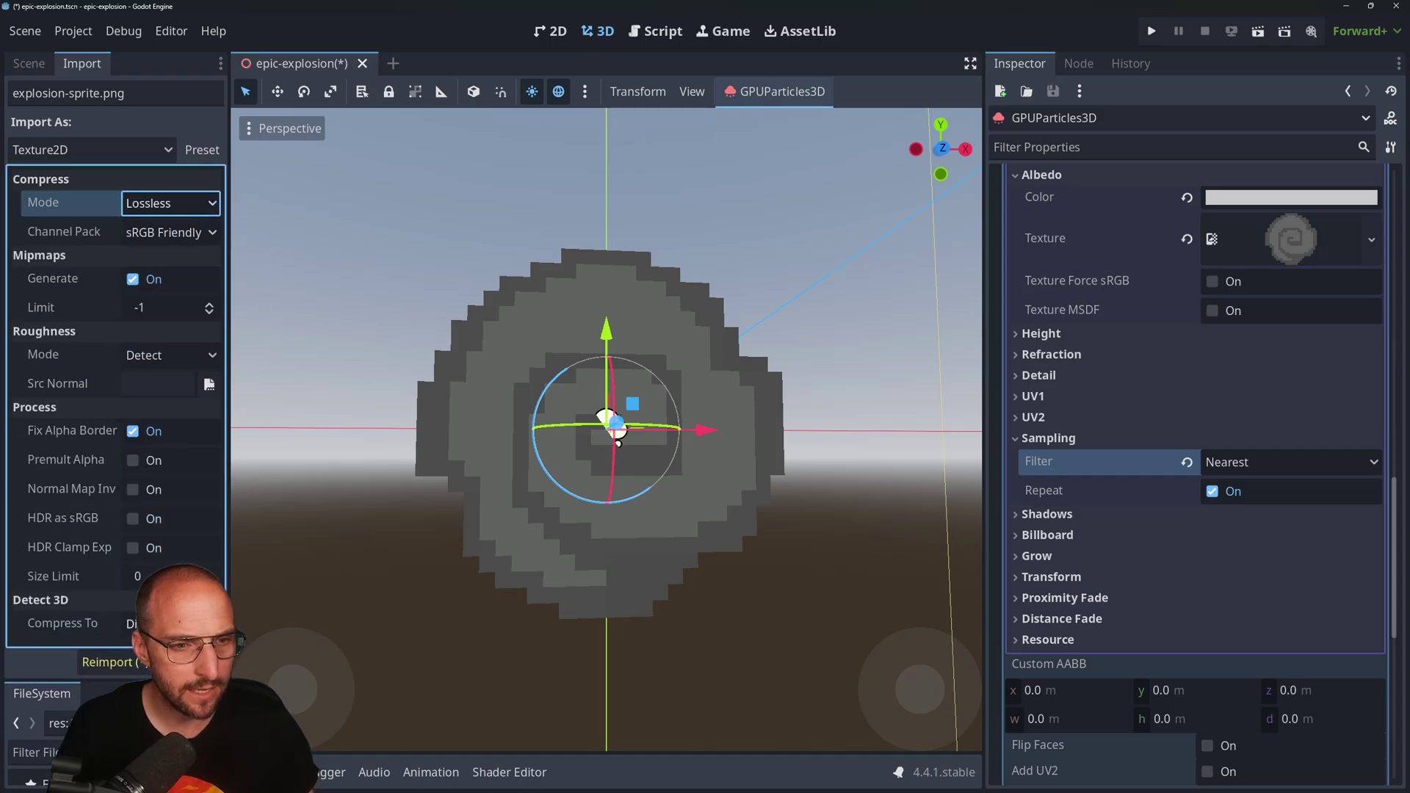
left_click(132, 663)
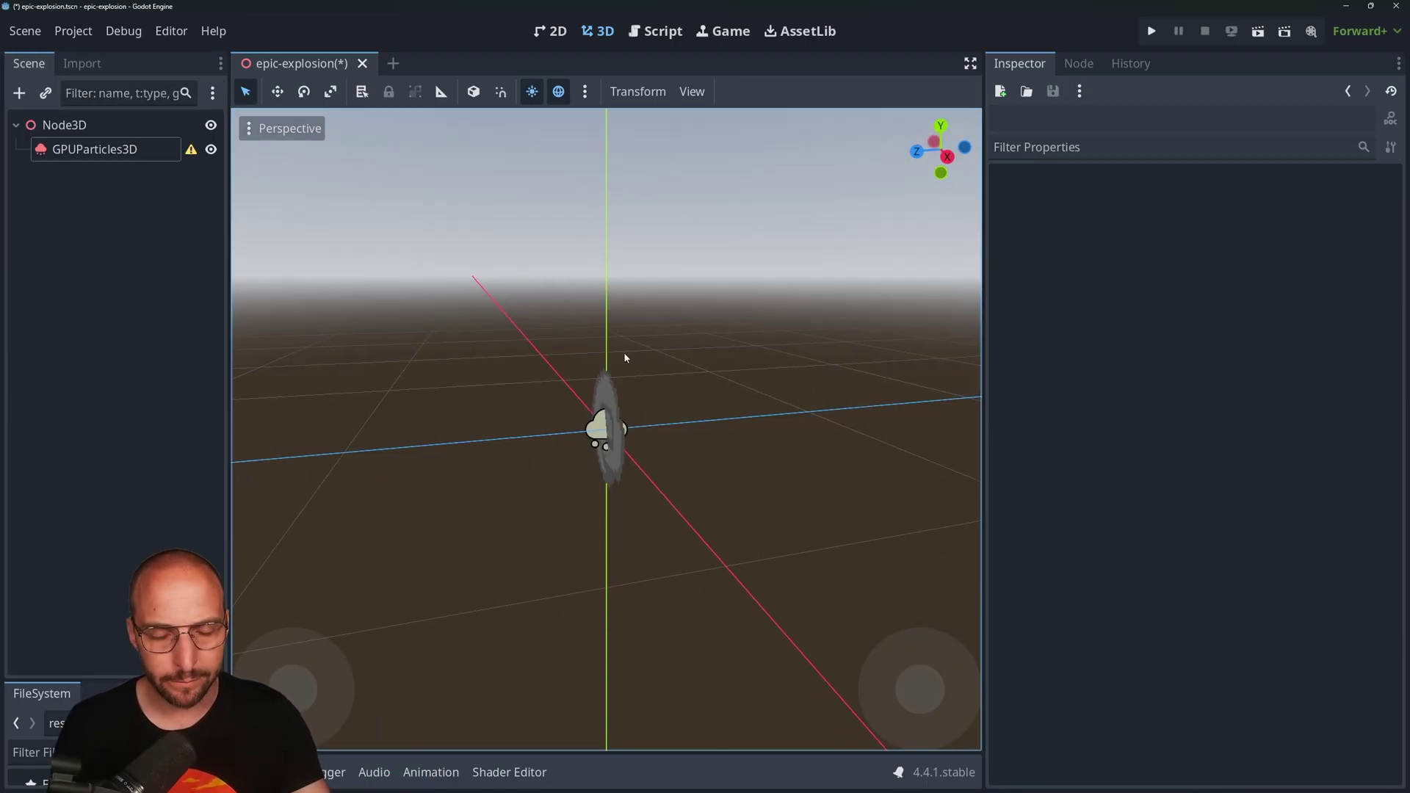
View the crisp smoke sprite front-on, then reselect the GPUParticles3D node.
middle_click_drag(637, 349, 668, 344)
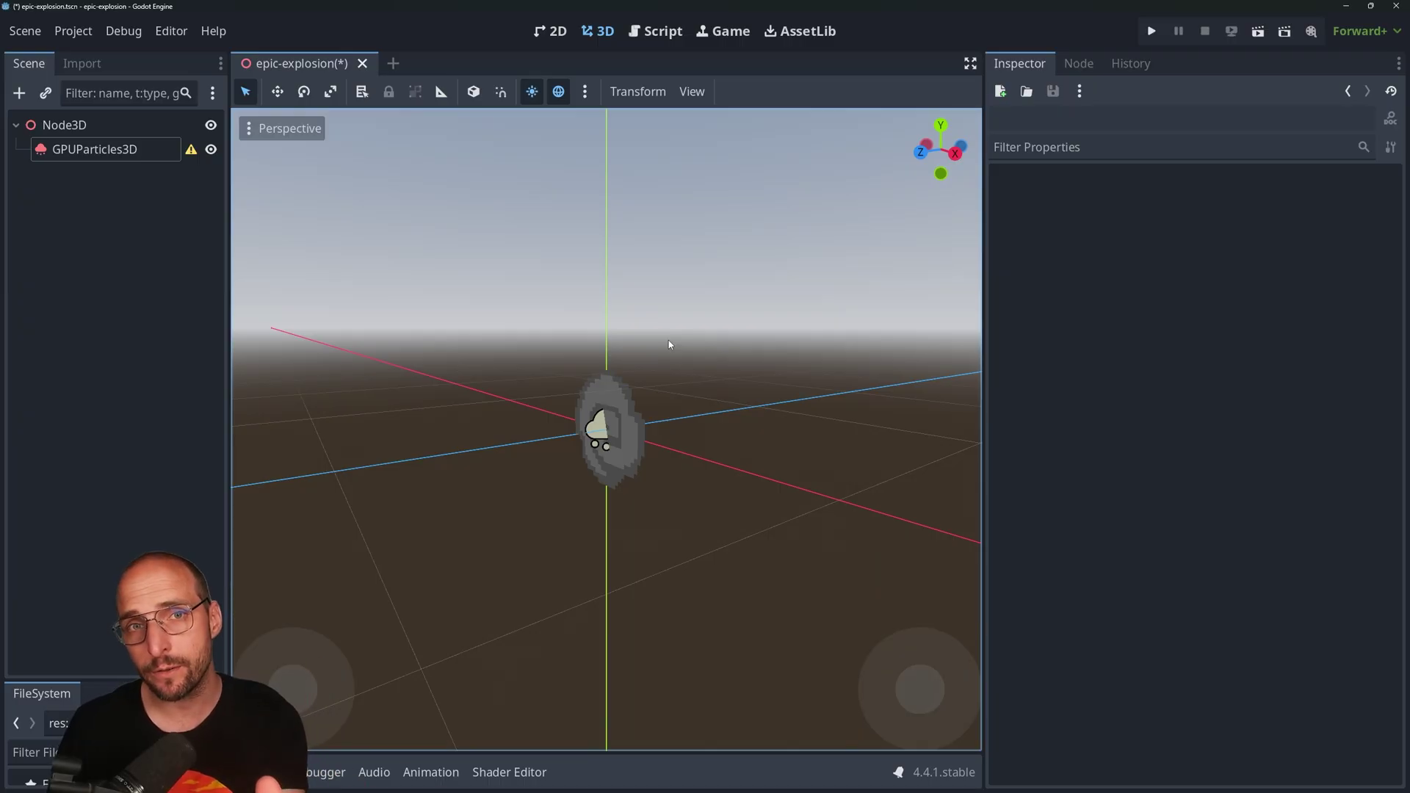
middle_click_drag(668, 344, 723, 344)
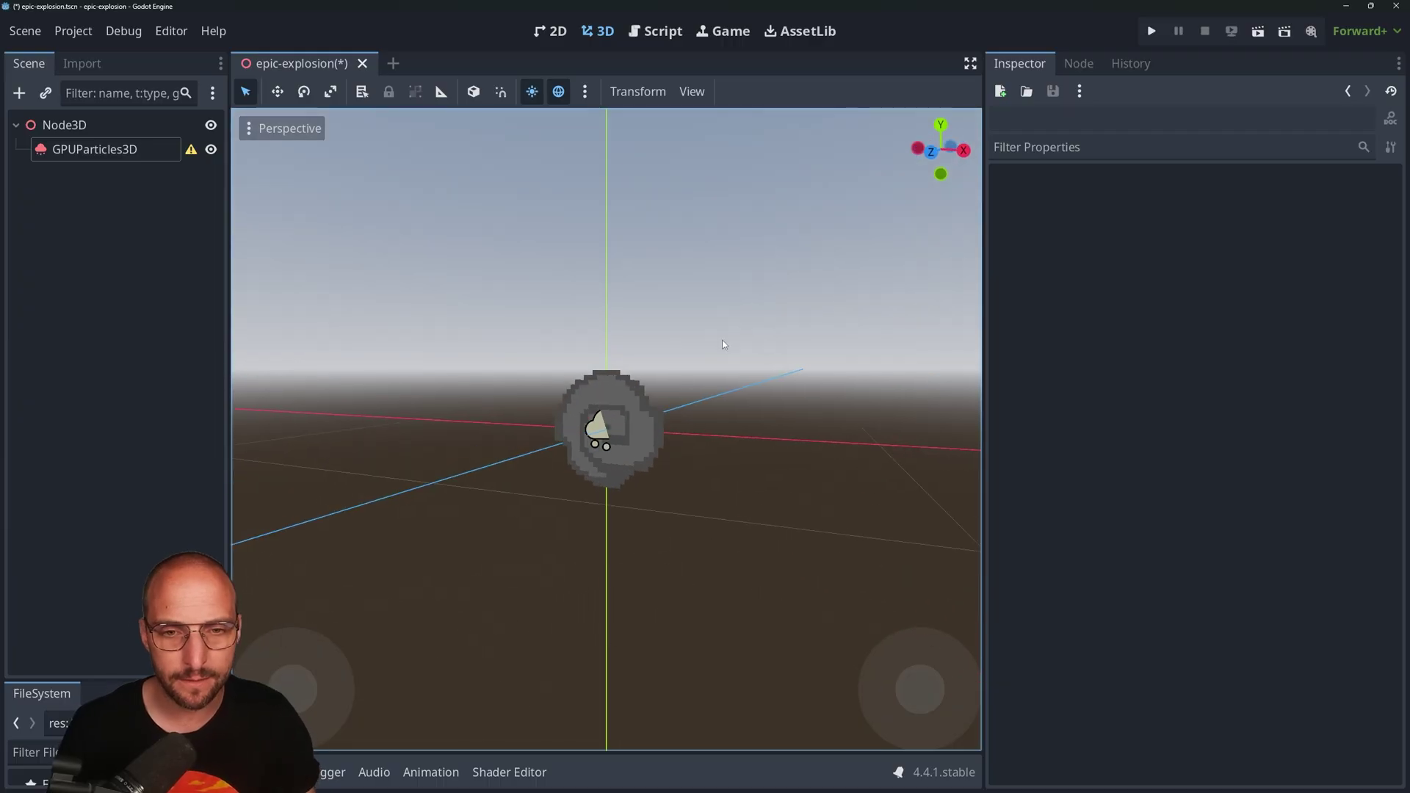
left_click(609, 428)
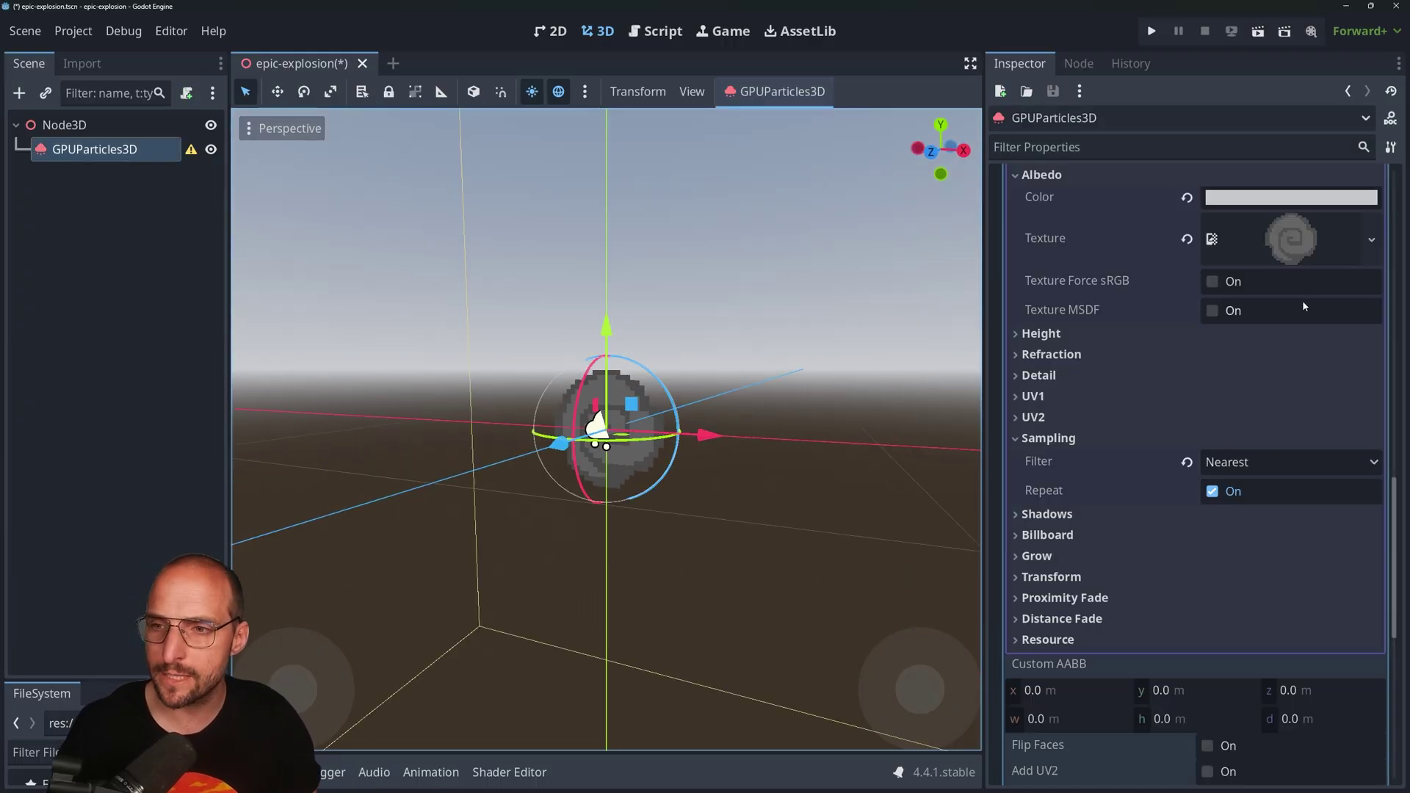
mouse_move(1397, 498)
left_mouse_down()
mouse_move(1390, 320)
mouse_move(1397, 489)
left_mouse_up()
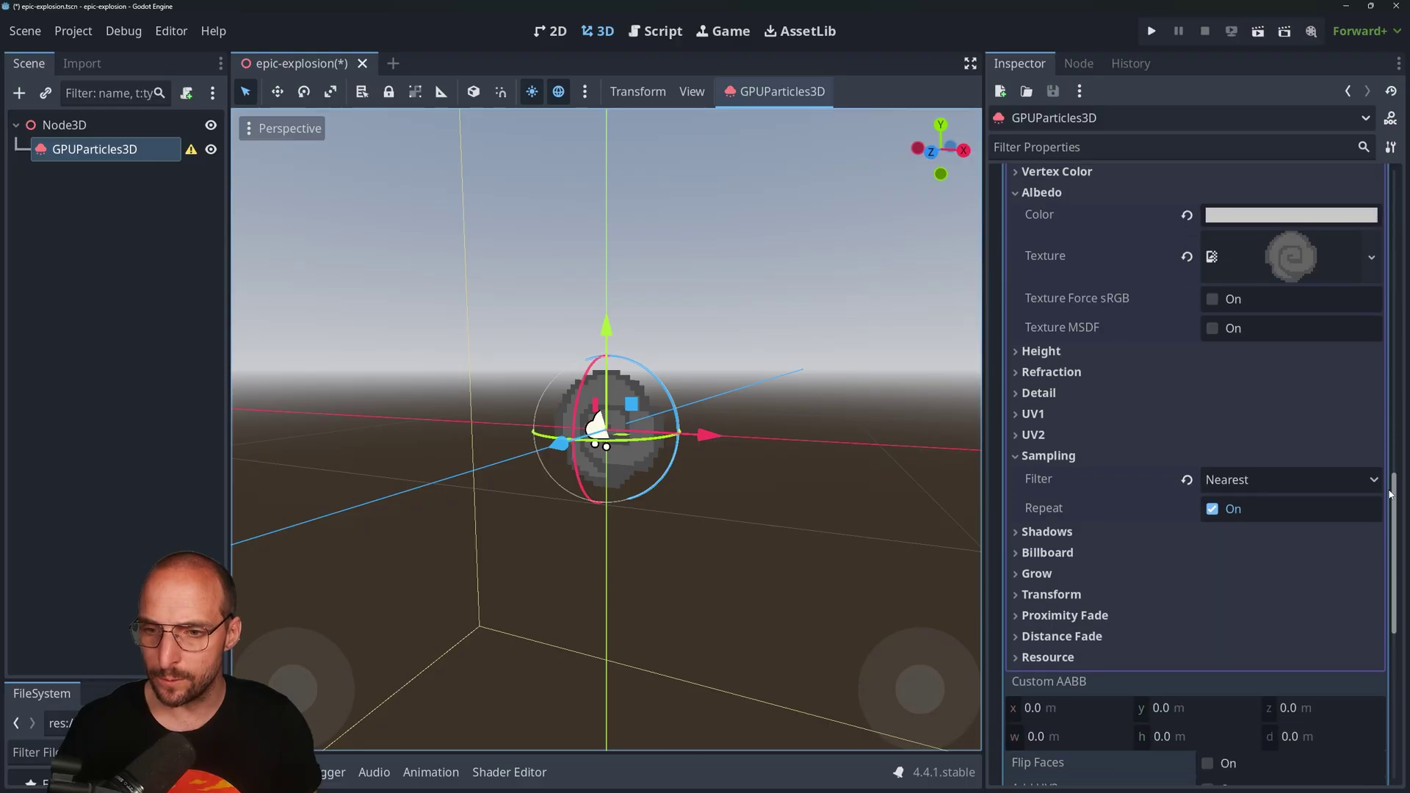
Switch the smoke material's billboard mode to Particle Billboard and turn on Keep Scale.
left_click(1047, 548)
left_click(1100, 569)
middle_click_drag(910, 521, 954, 536)
left_click(1262, 570)
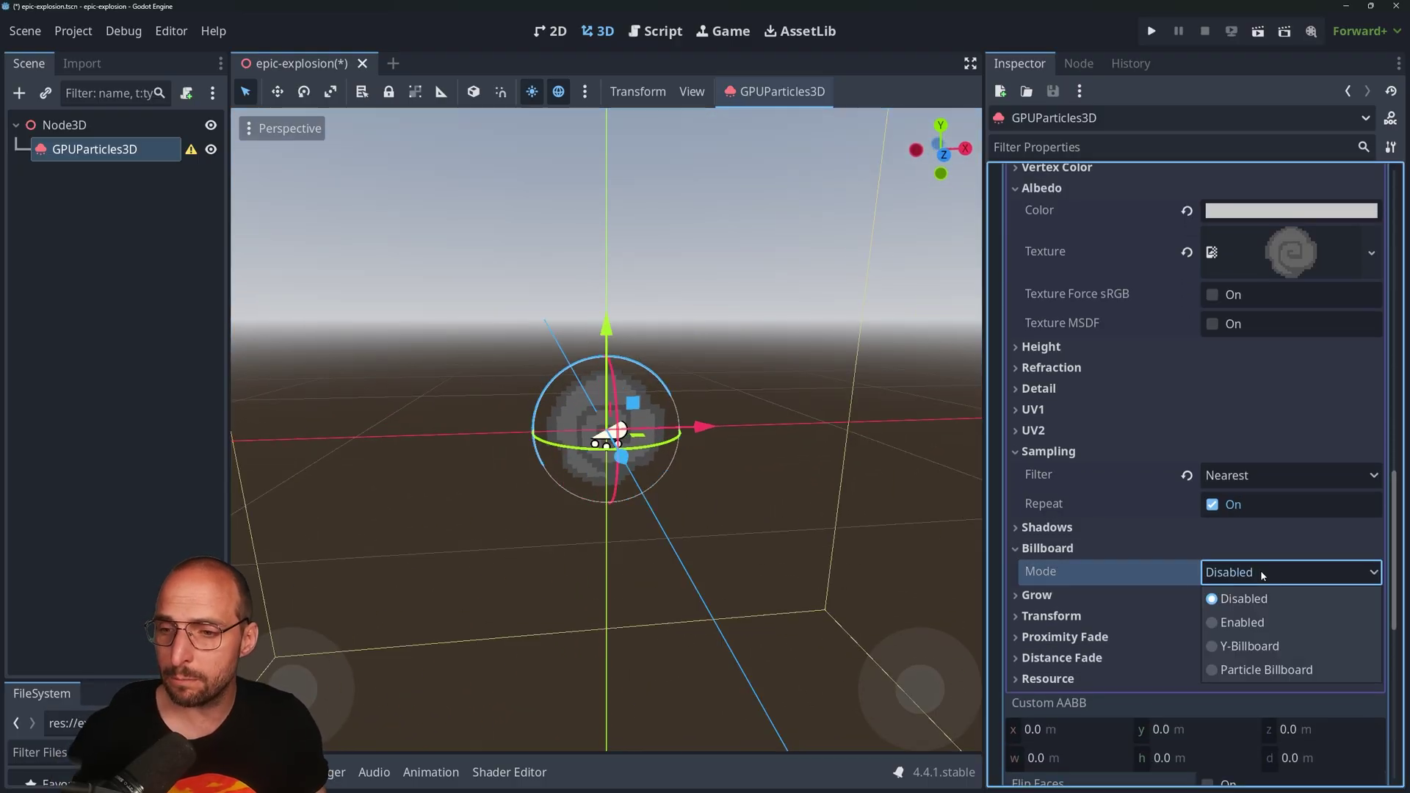
left_click(1252, 620)
middle_click_drag(824, 535, 862, 553)
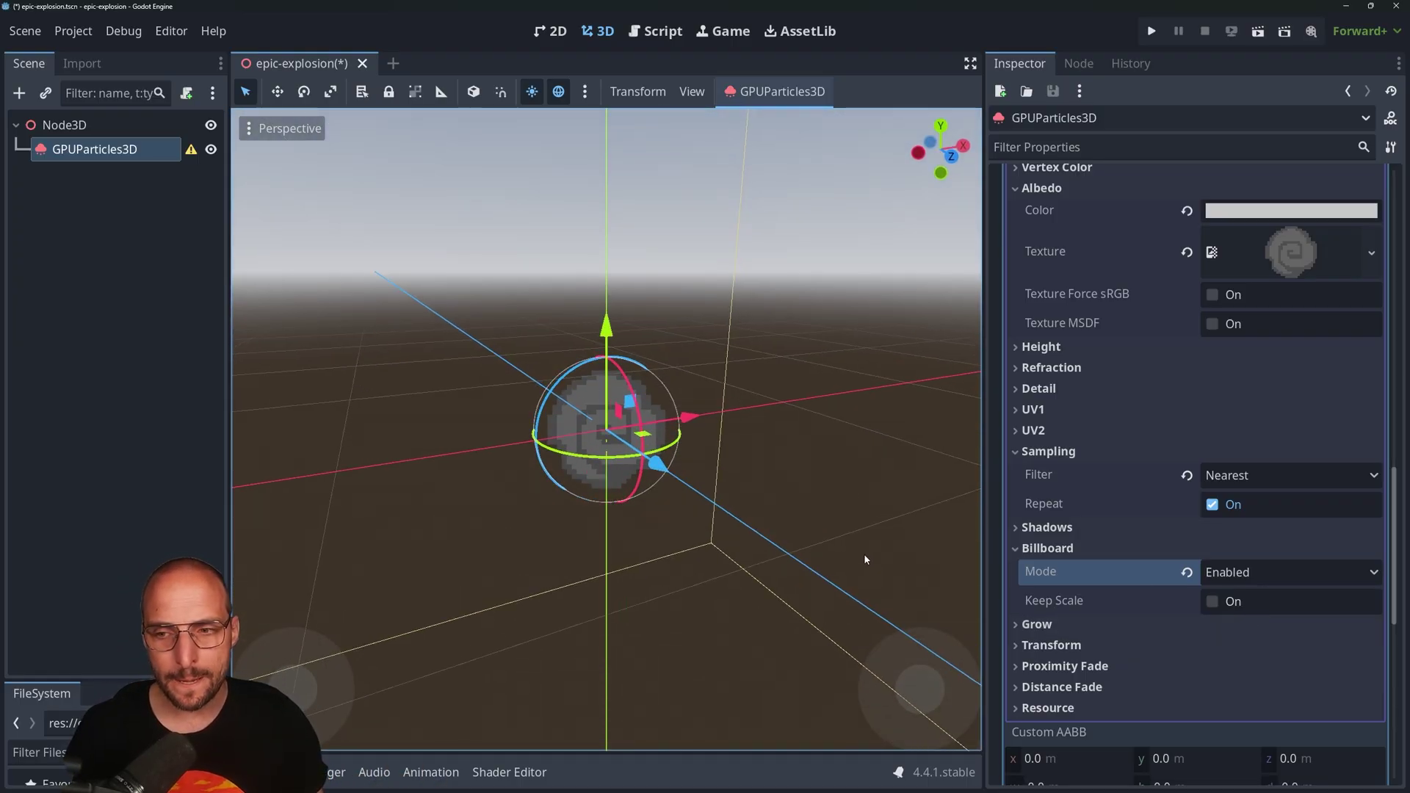
left_click(1250, 574)
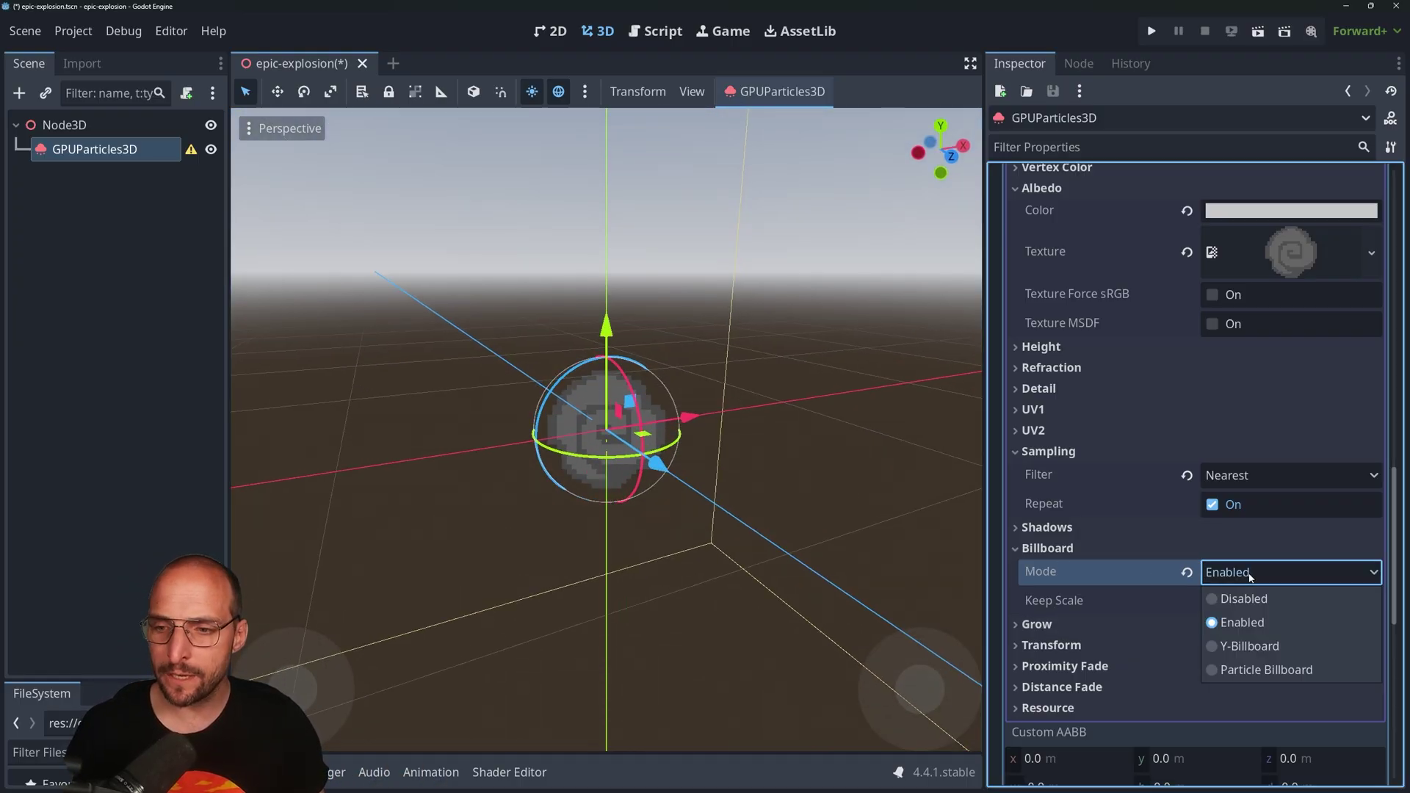
left_click(1277, 669)
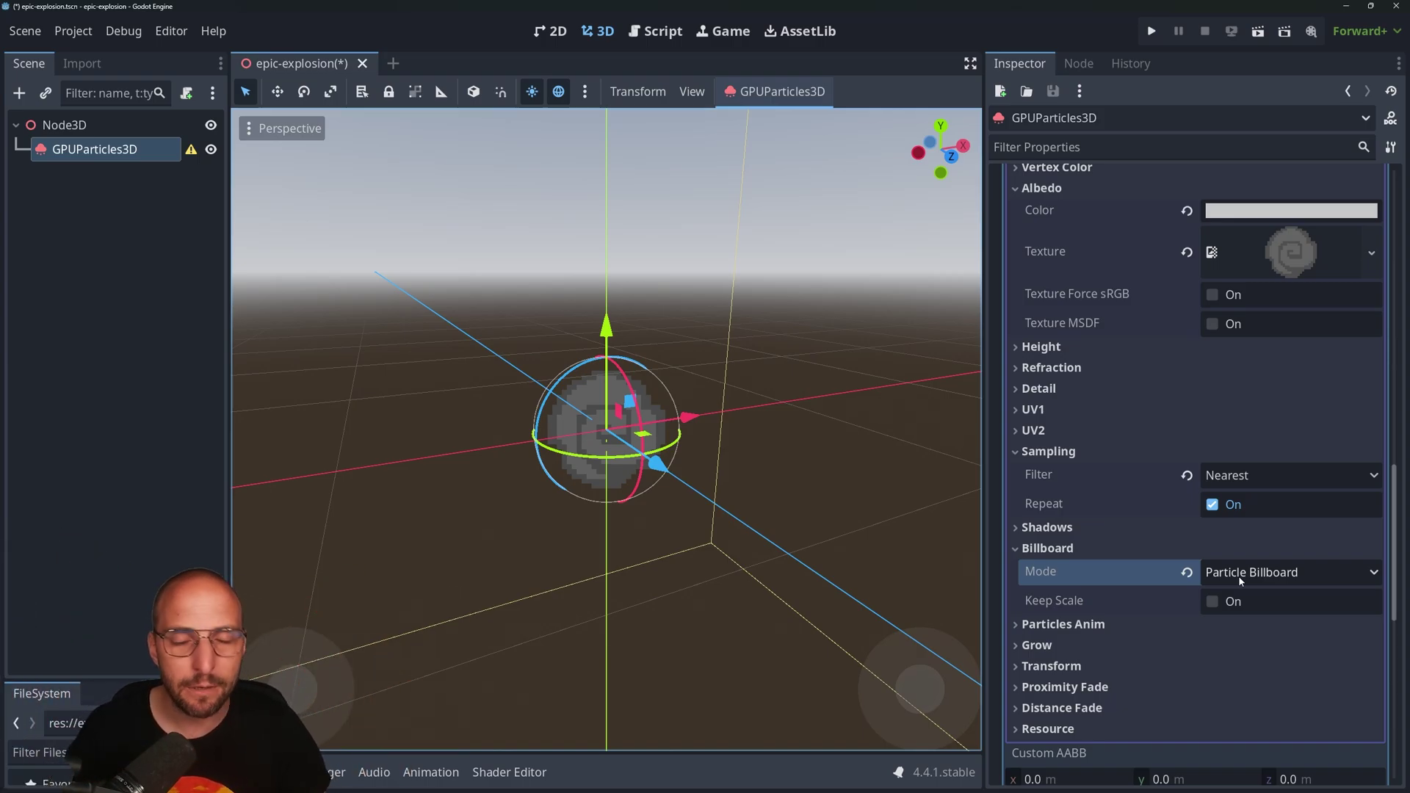
left_click(1211, 603)
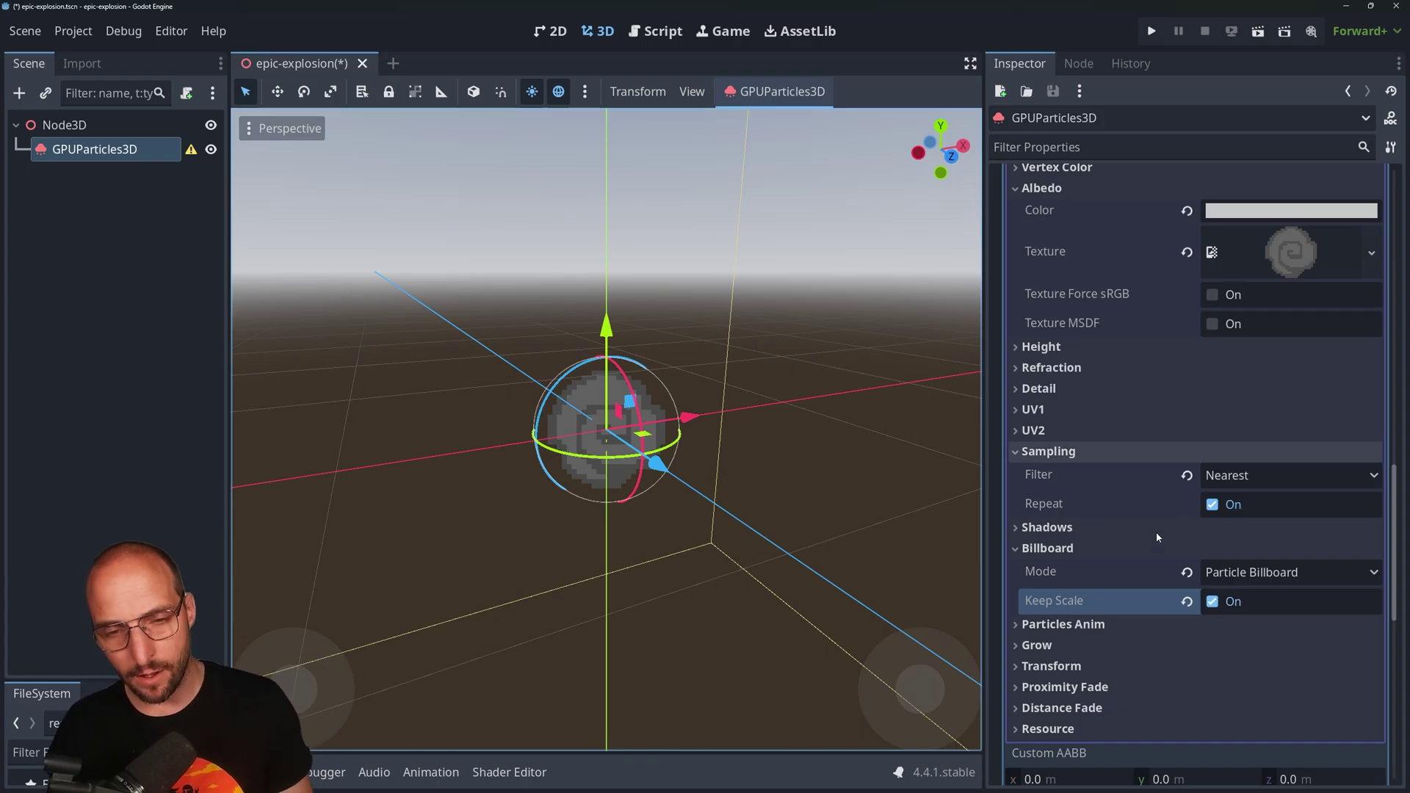
middle_click_drag(693, 453, 617, 294)
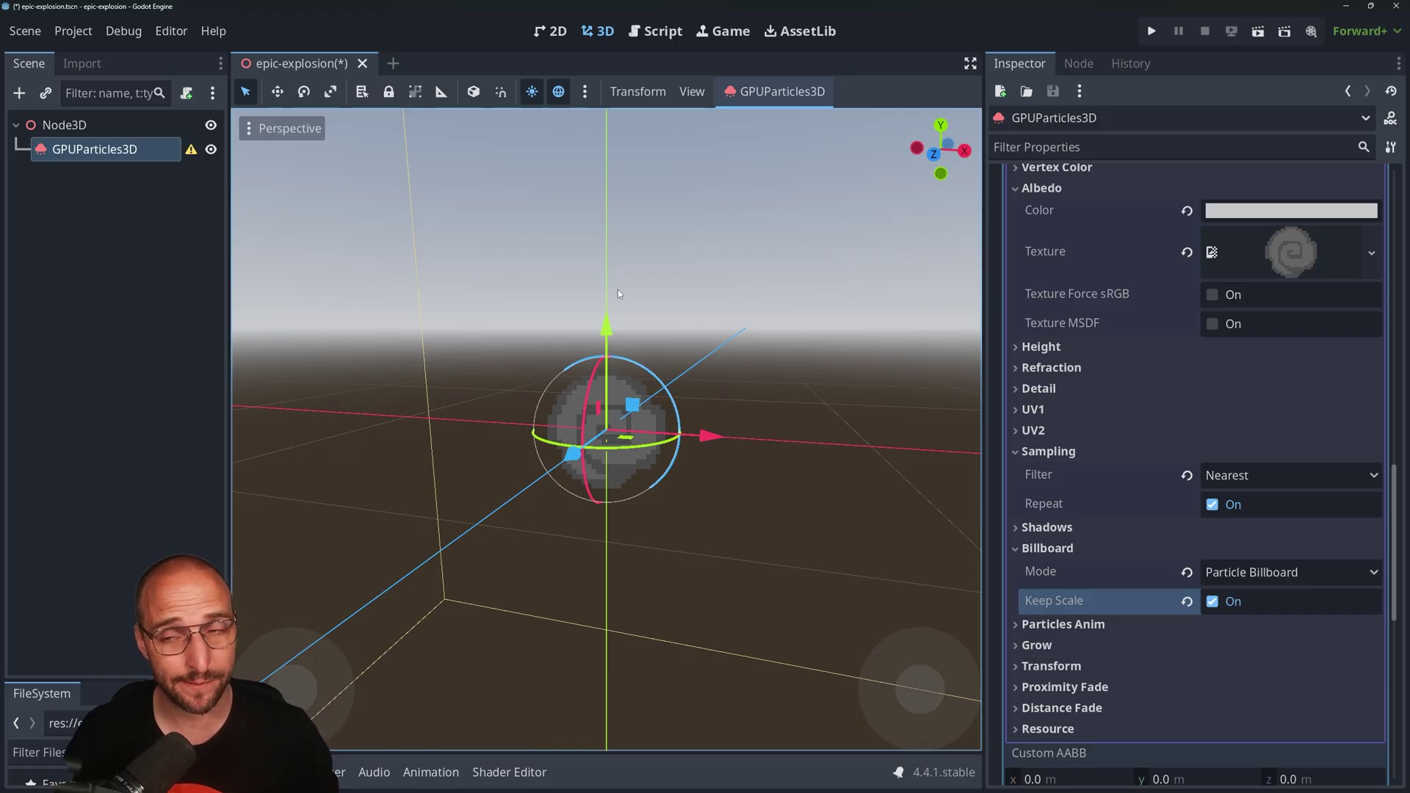
left_click_drag(1390, 478, 1406, 181)
Assign a new ParticleProcessMaterial, check that Amount is 8, and expand the Time settings.
left_click(1057, 406)
left_click(1077, 384)
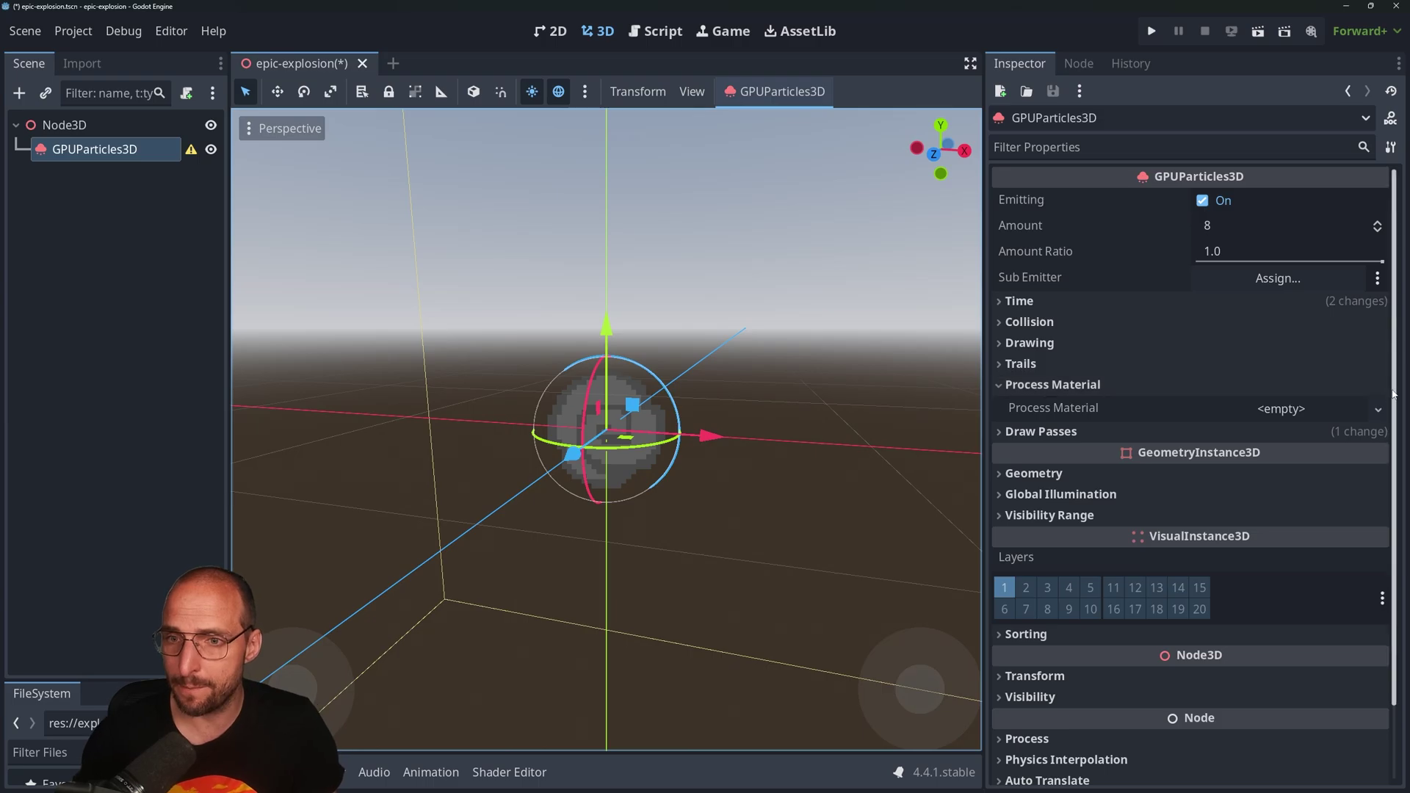
mouse_move(1266, 175)
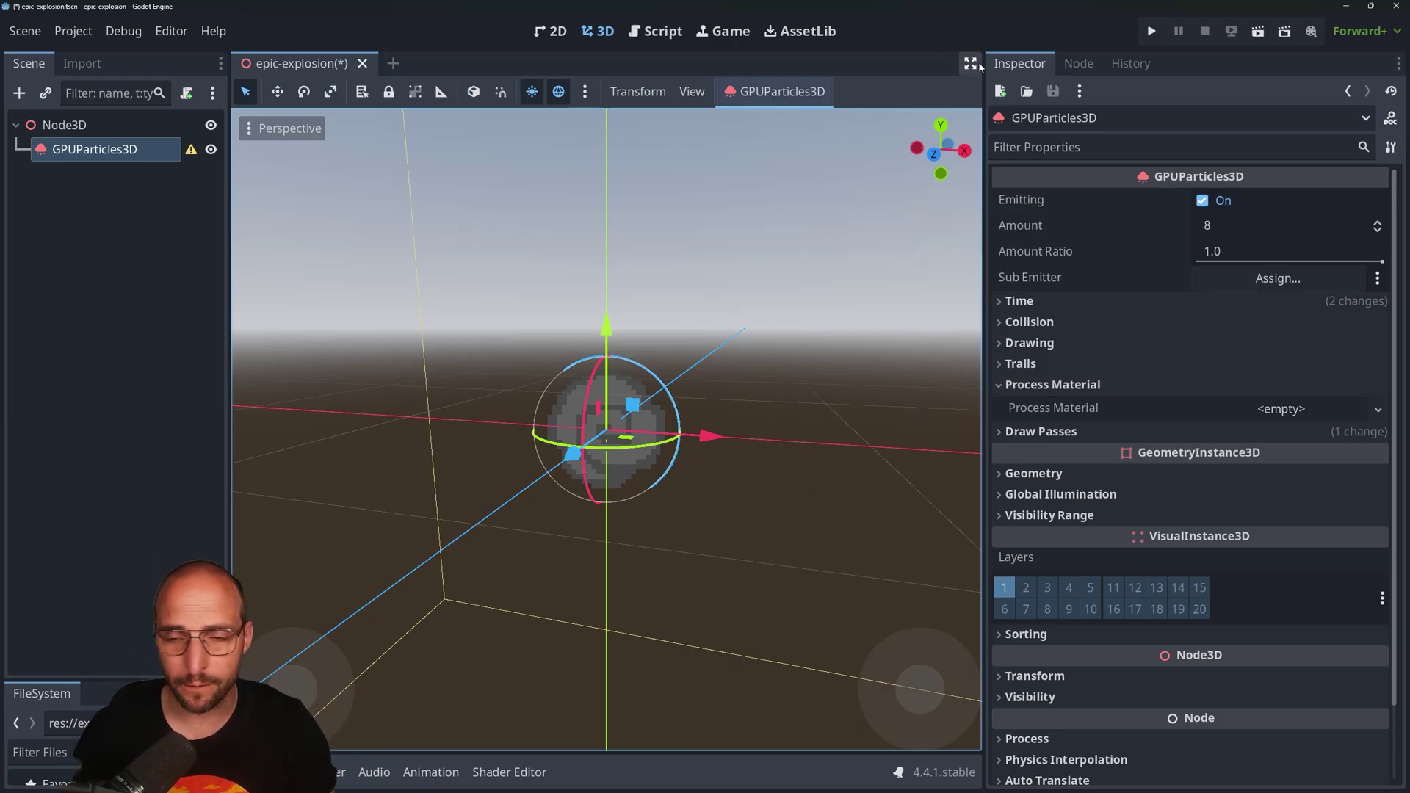
left_click(1308, 413)
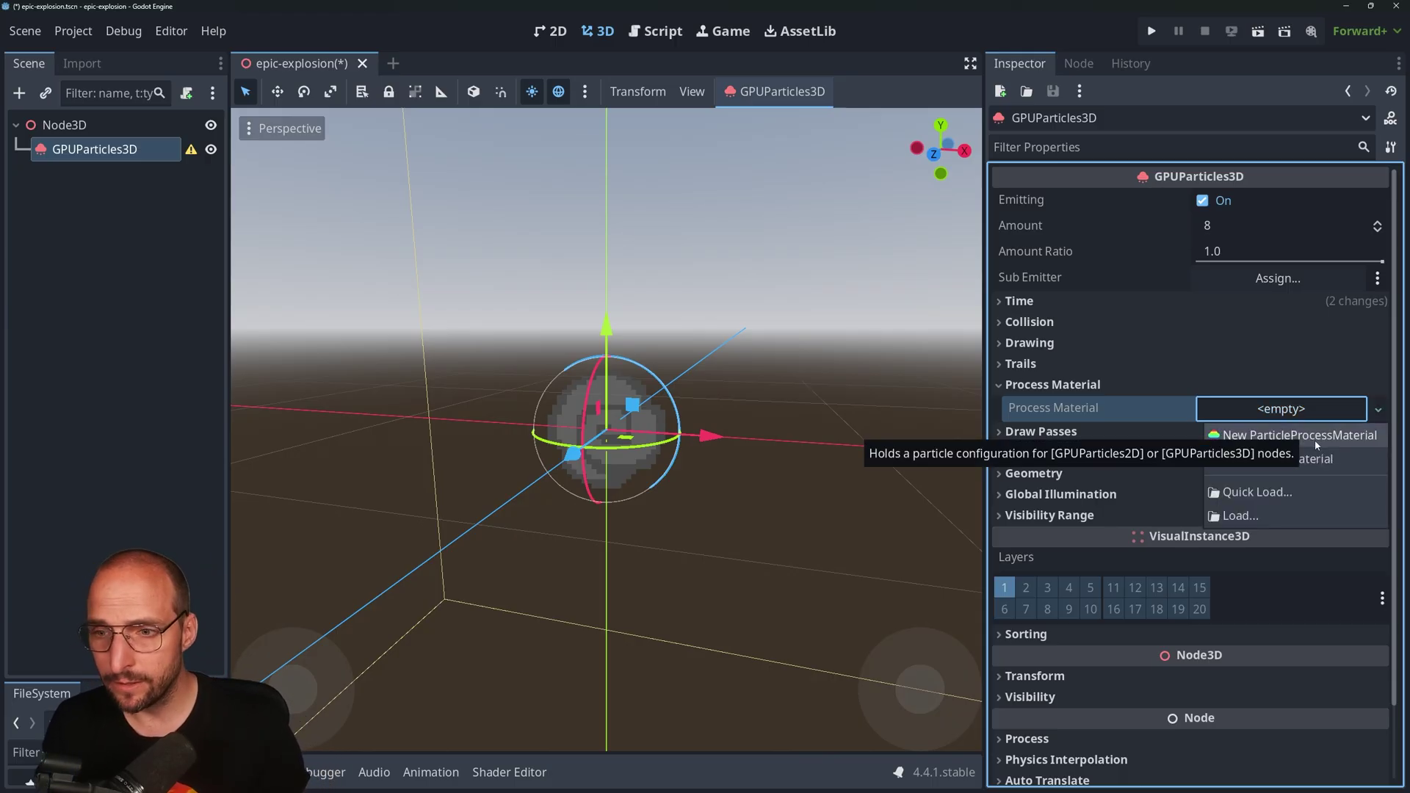
left_click(1315, 440)
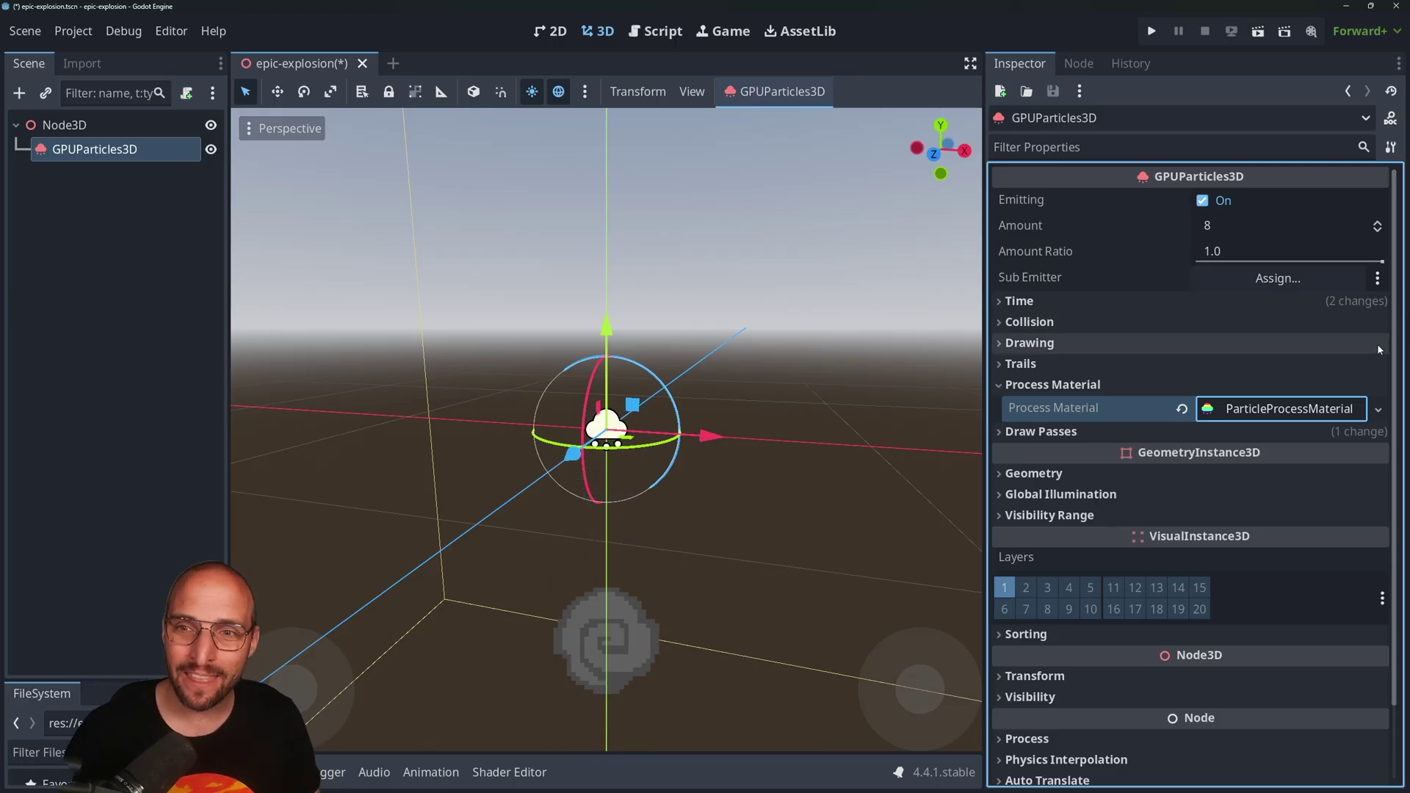
left_click(1215, 216)
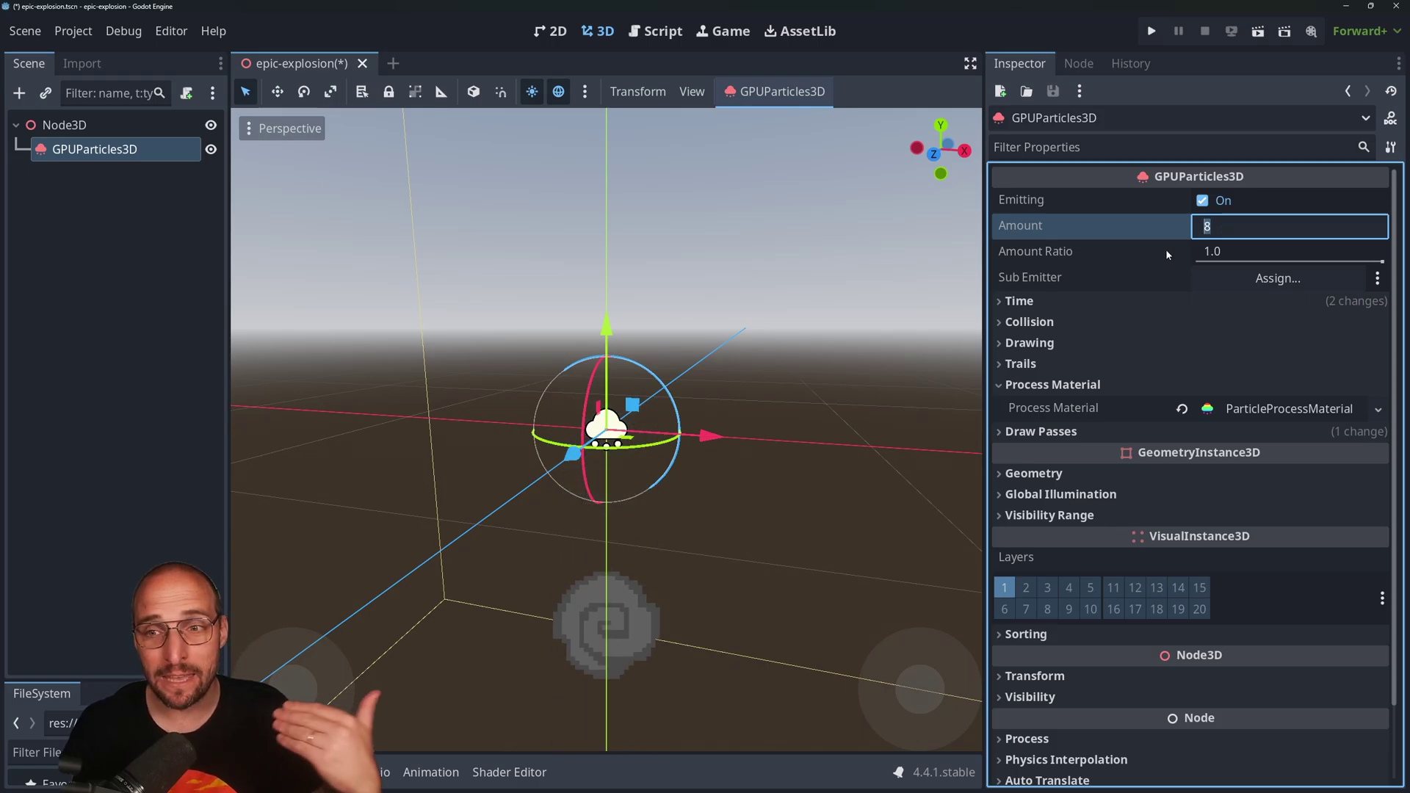
left_click(1030, 304)
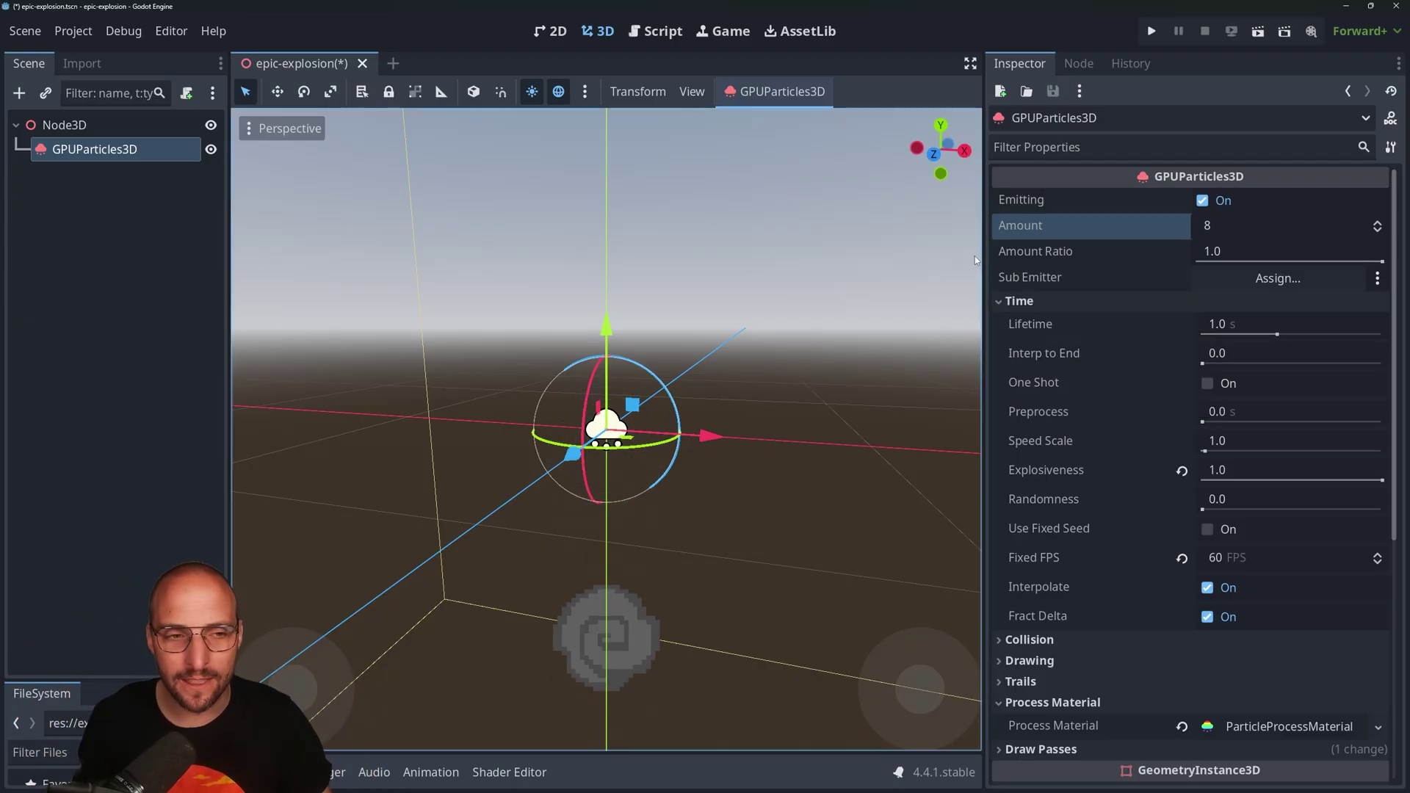
Under Spawn > Position, set the Emission Shape to Sphere.
scroll(1060, 470, "down", 4)
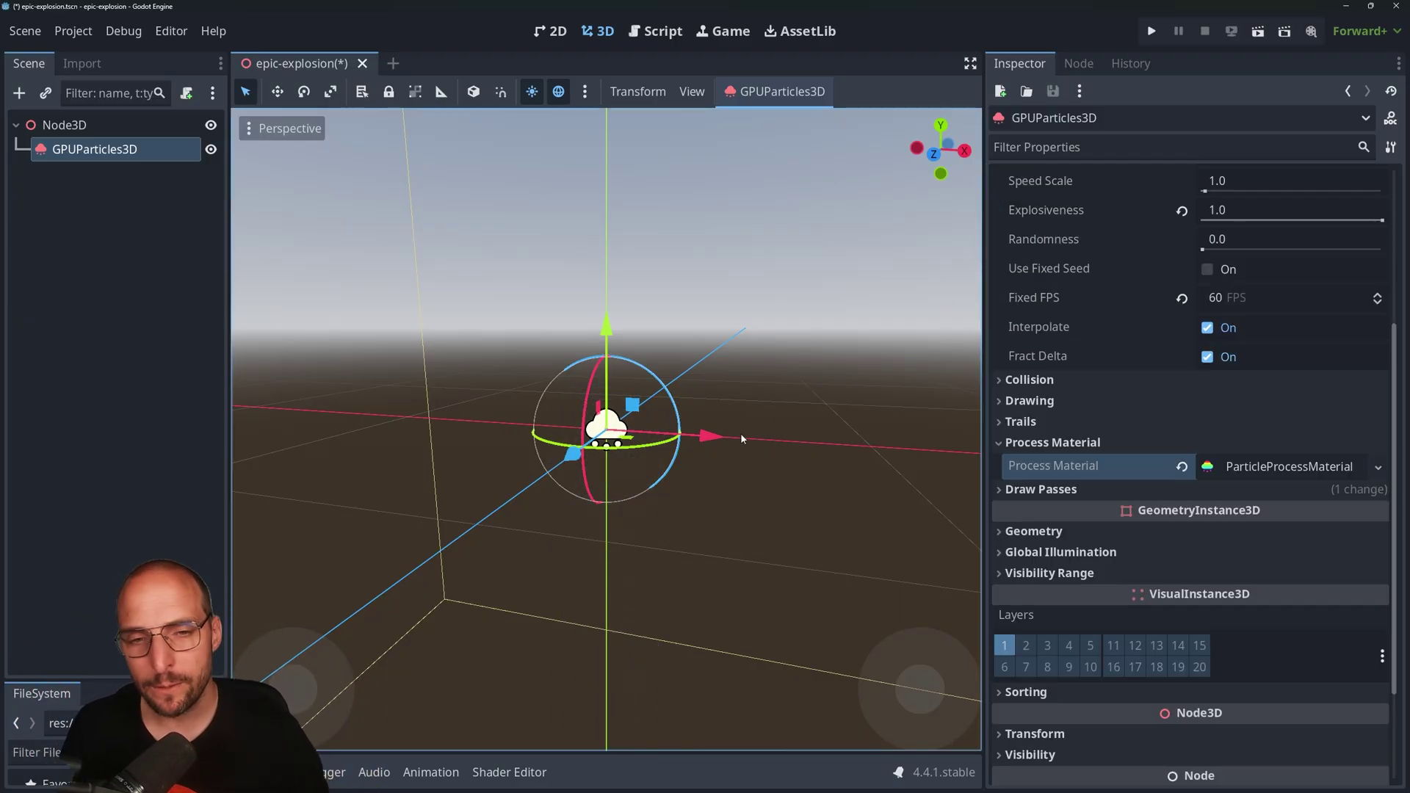
left_click(1296, 470)
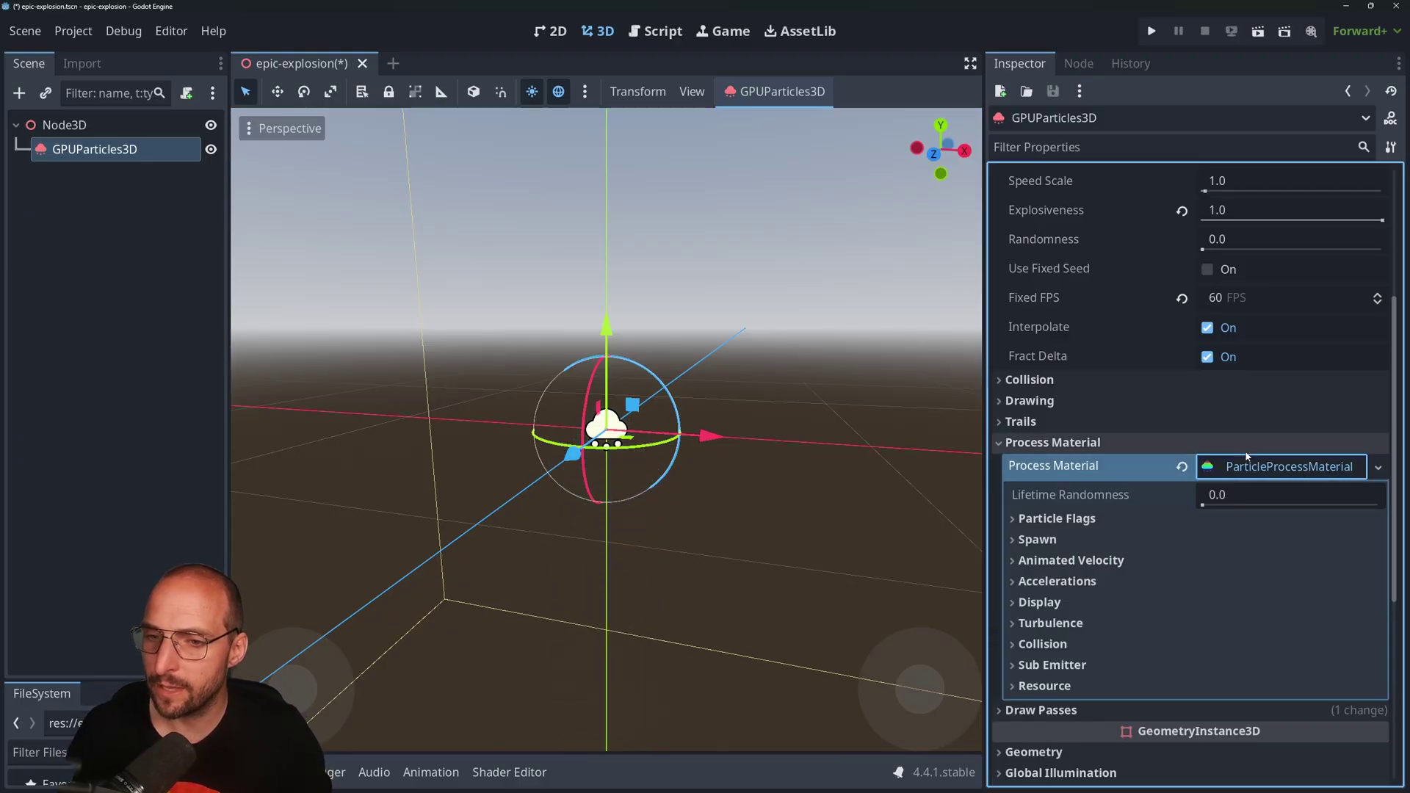
left_click(1035, 540)
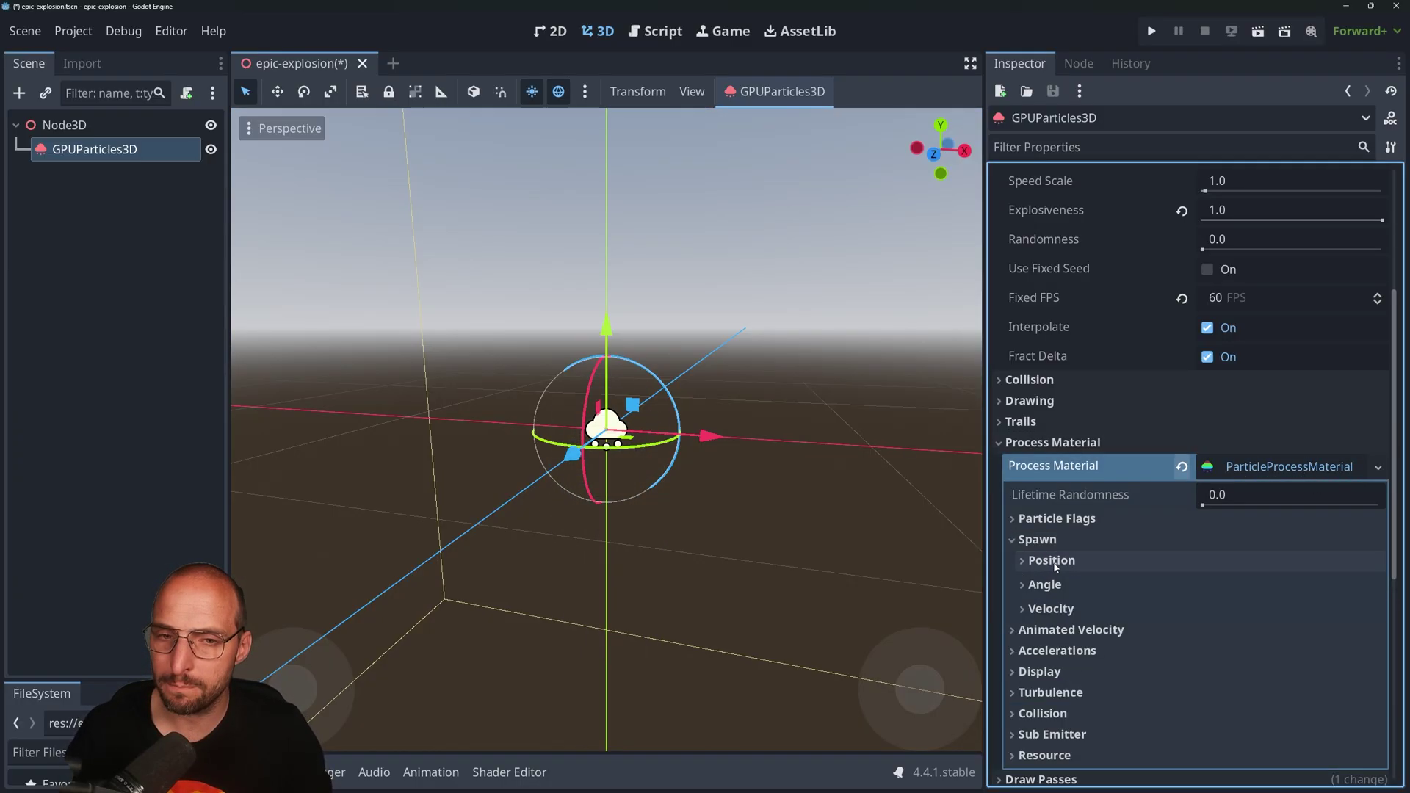
left_click(1044, 561)
scroll(1057, 569, "down", 2)
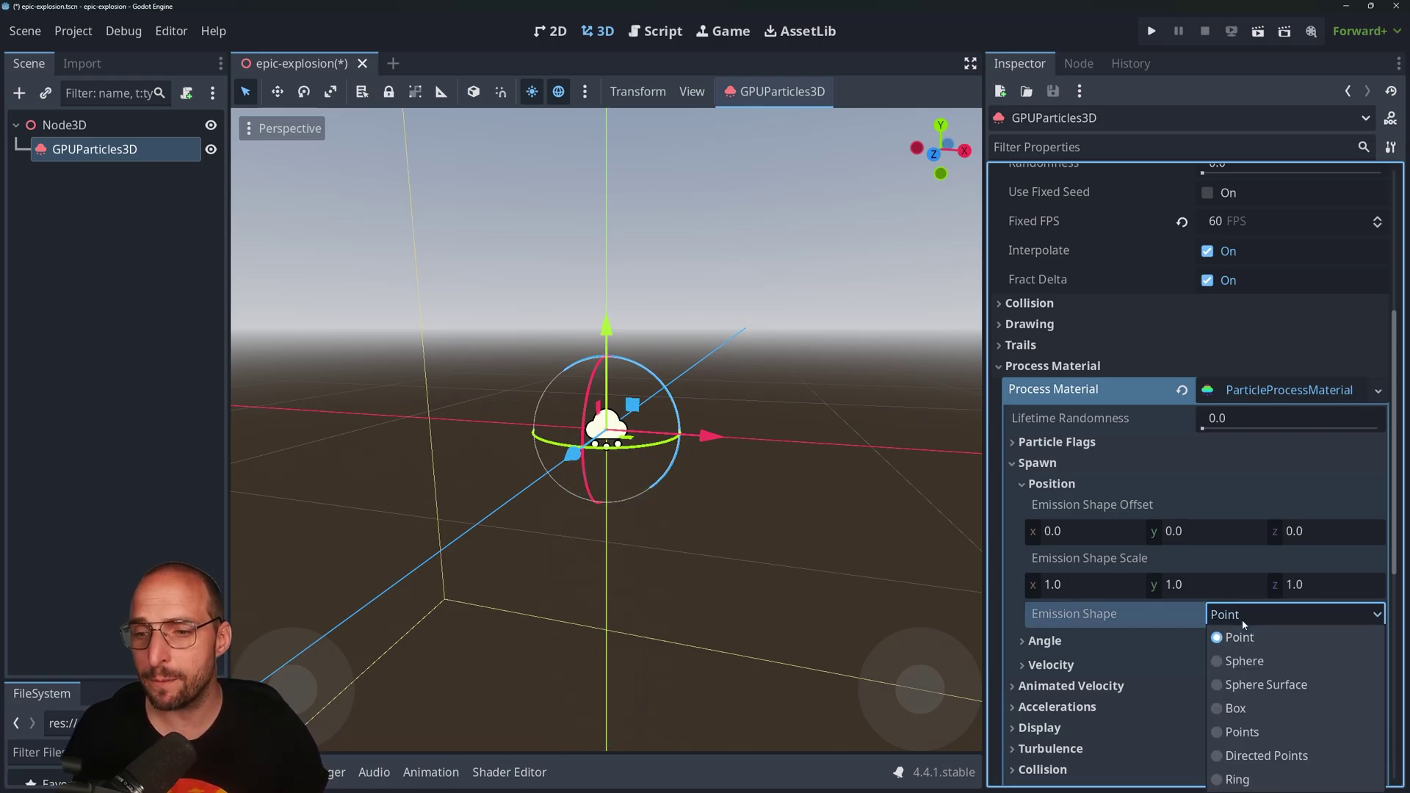
left_click(1251, 662)
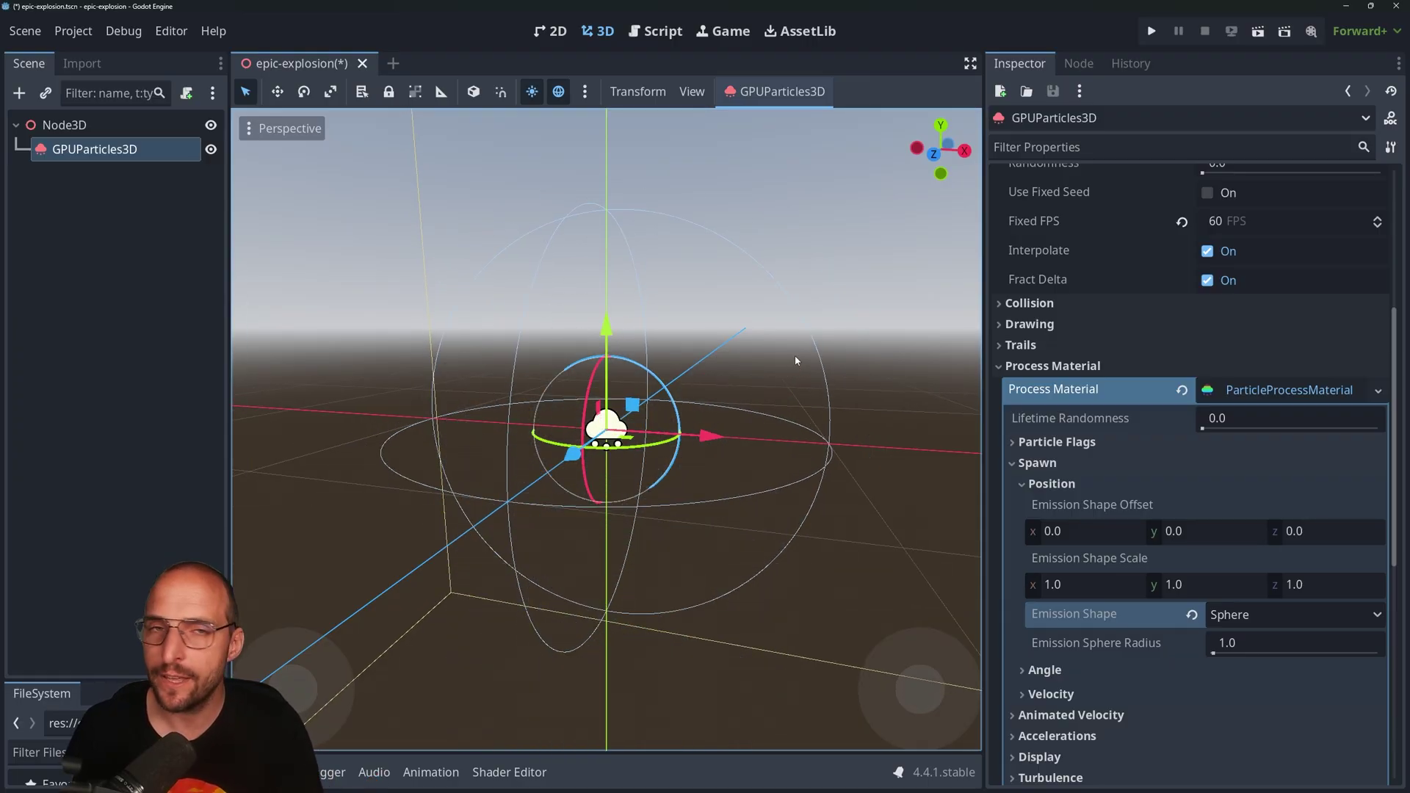
middle_click_drag(796, 360, 844, 412)
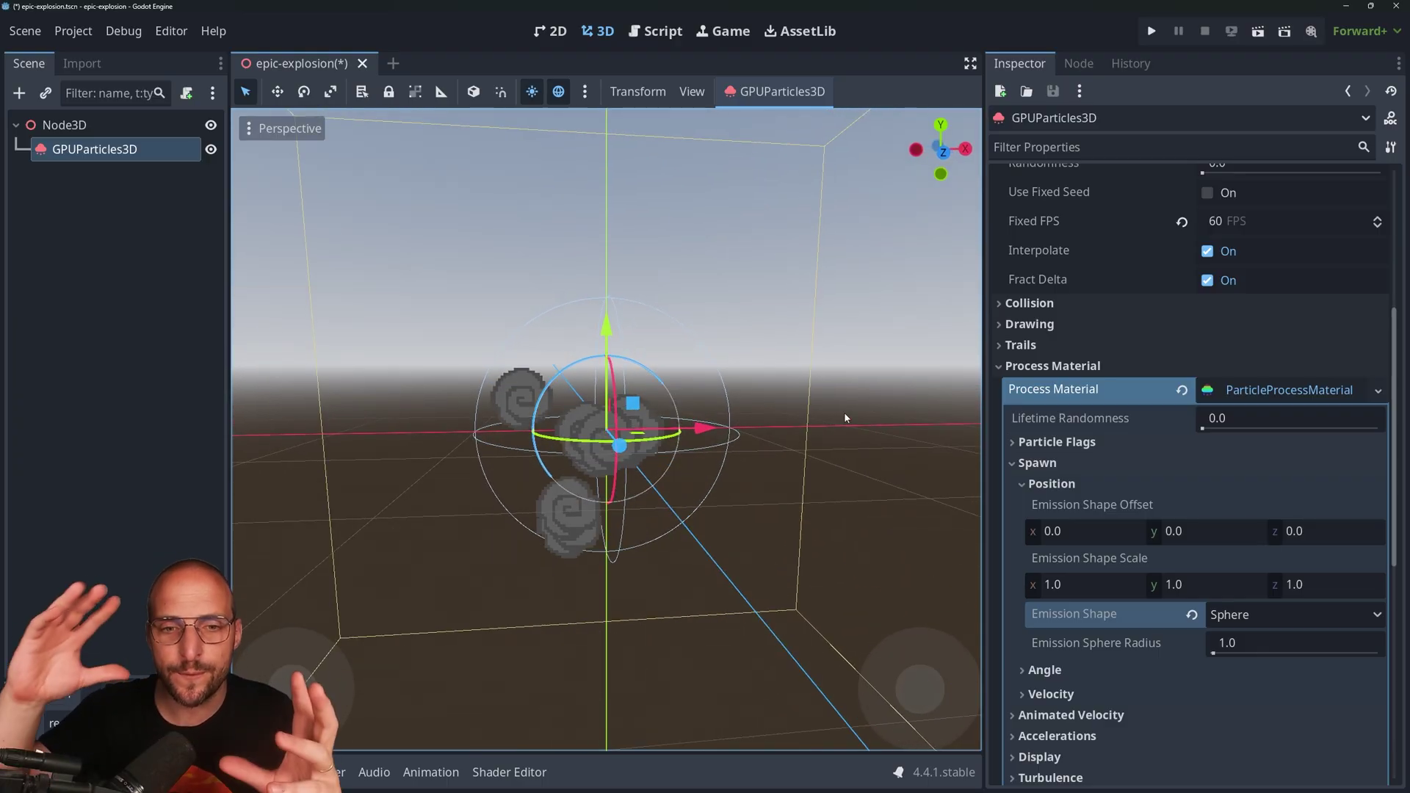
left_click(1256, 615)
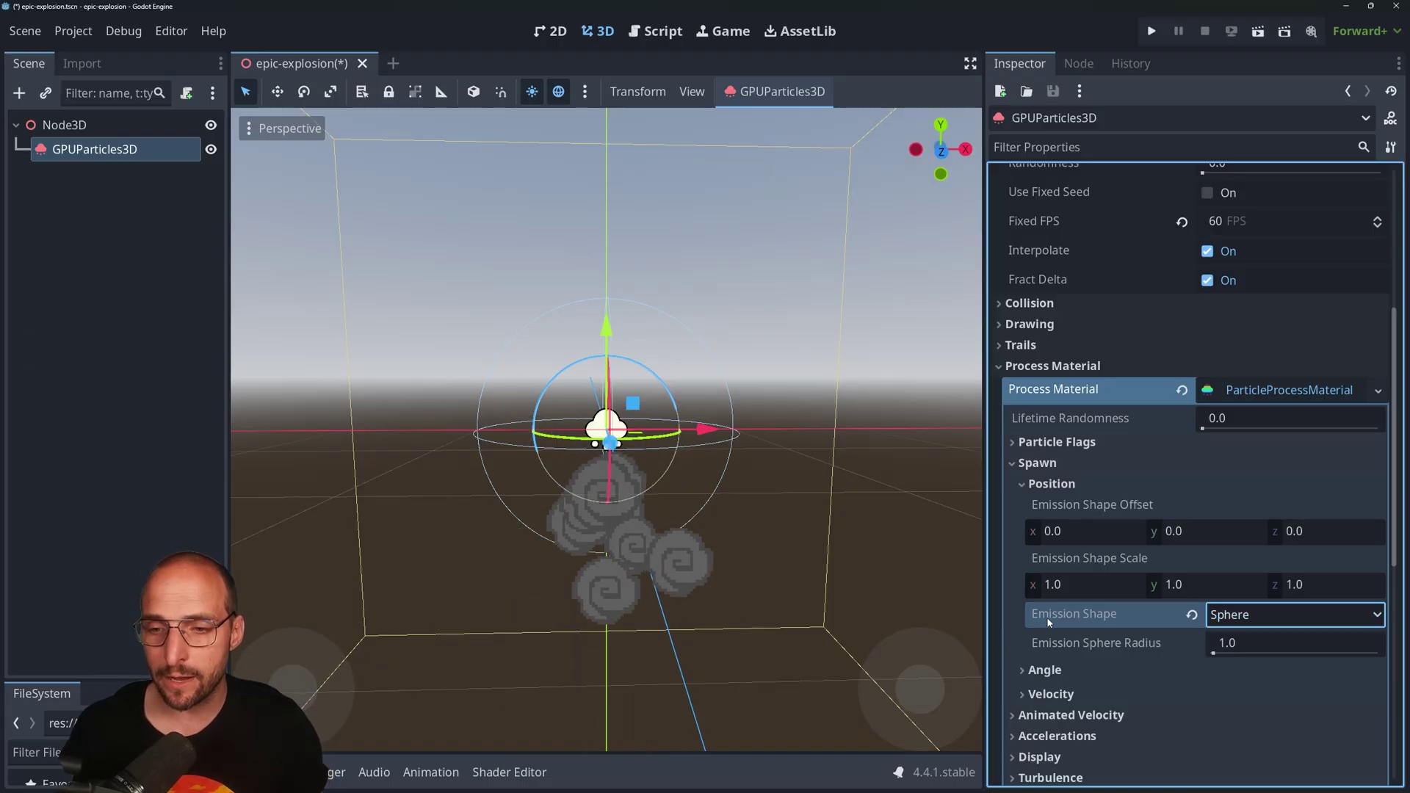
Set the sphere's Emission Shape Scale to 0.75 on x, y and z.
mouse_move(1049, 622)
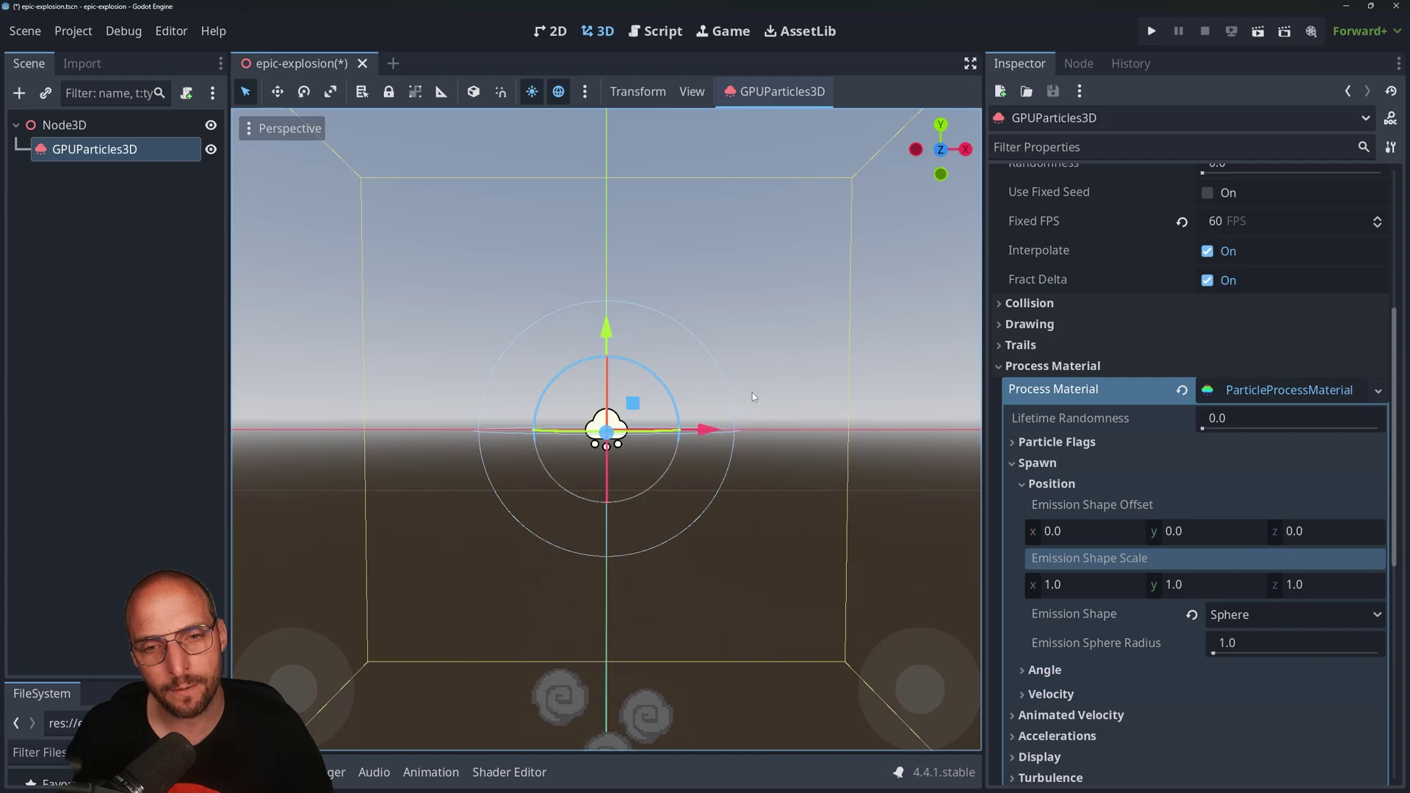
left_click(1063, 586)
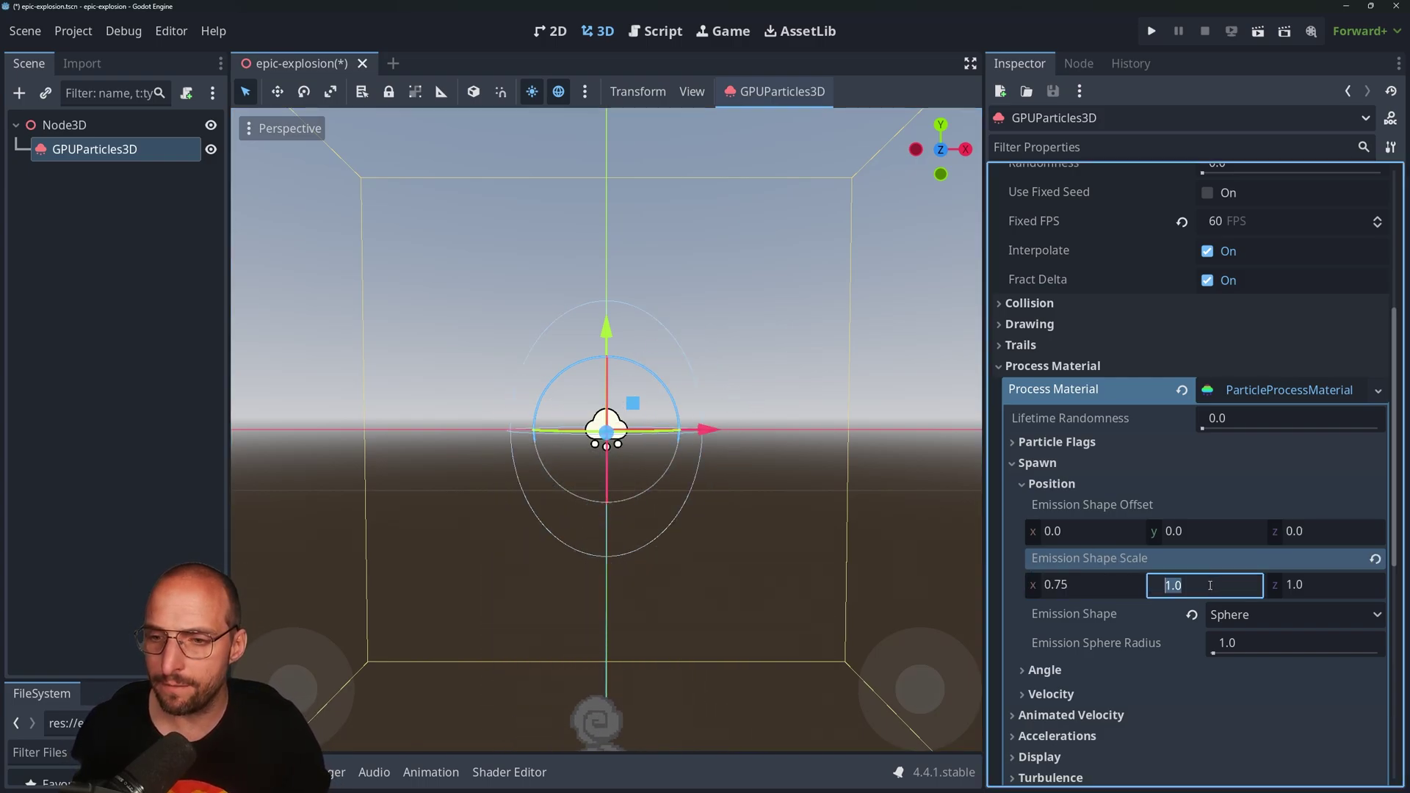
key("Tab")
type("0.75")
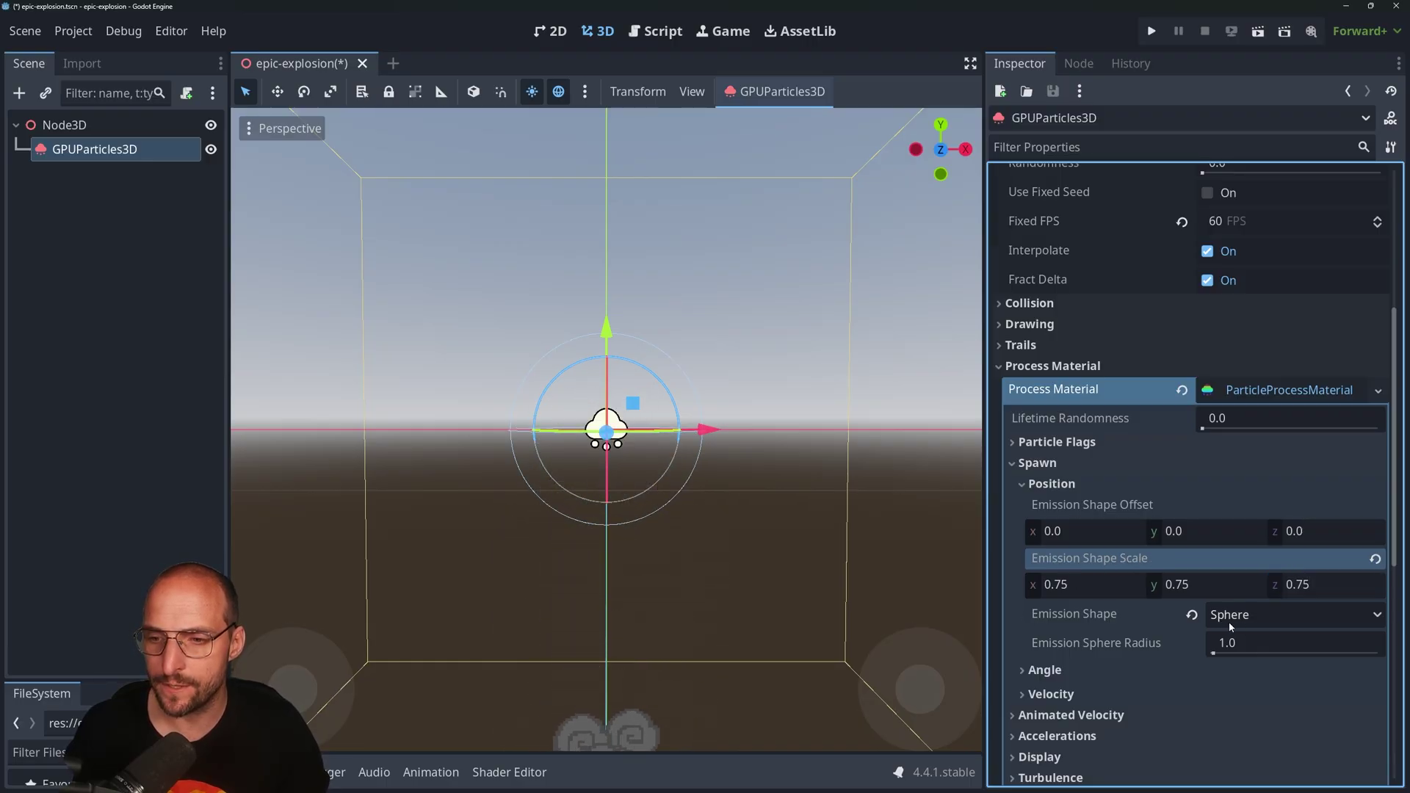
key("KP_9")
left_click(1050, 483)
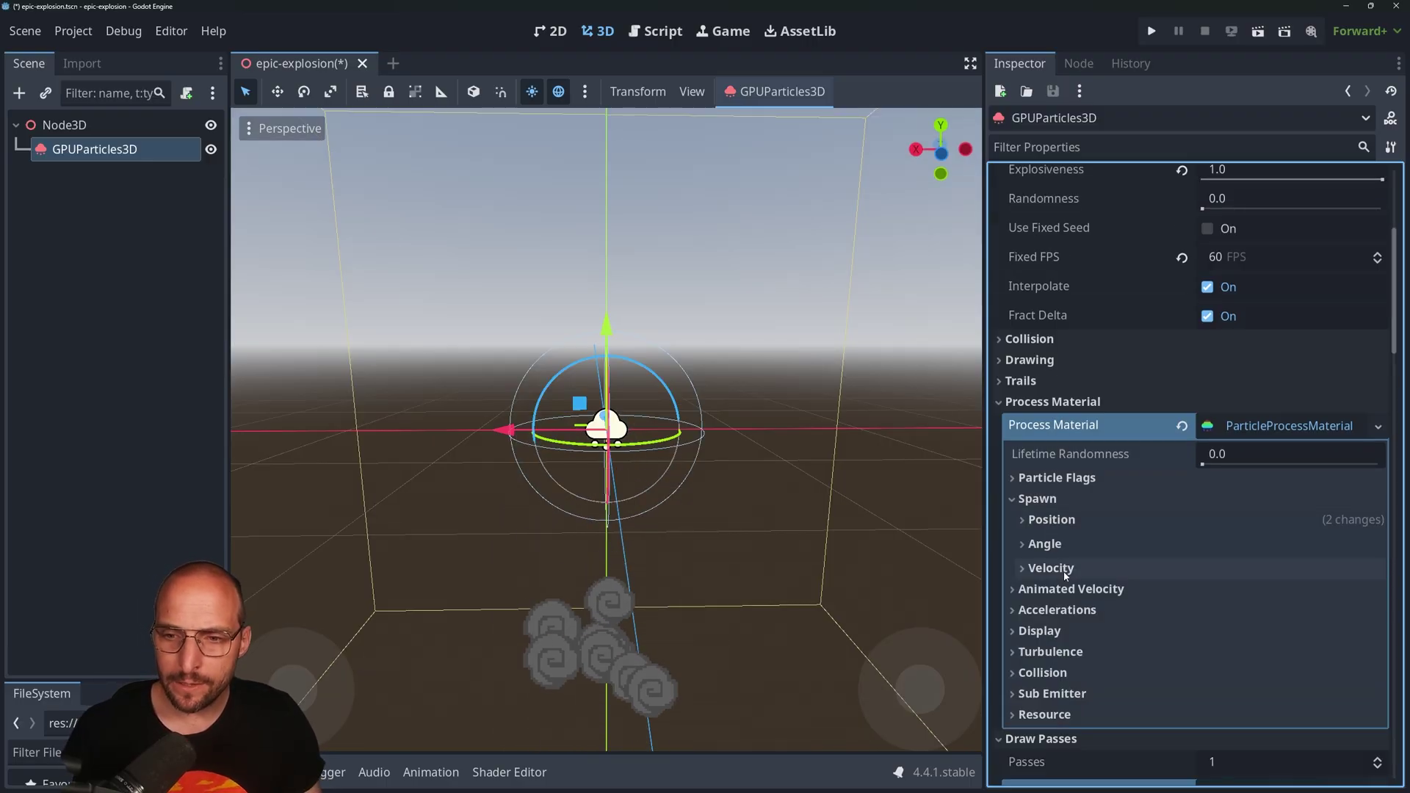
Set the velocity Direction x to 0 and widen the Spread to 180.
left_click(1064, 570)
scroll(1064, 514, "down", 3)
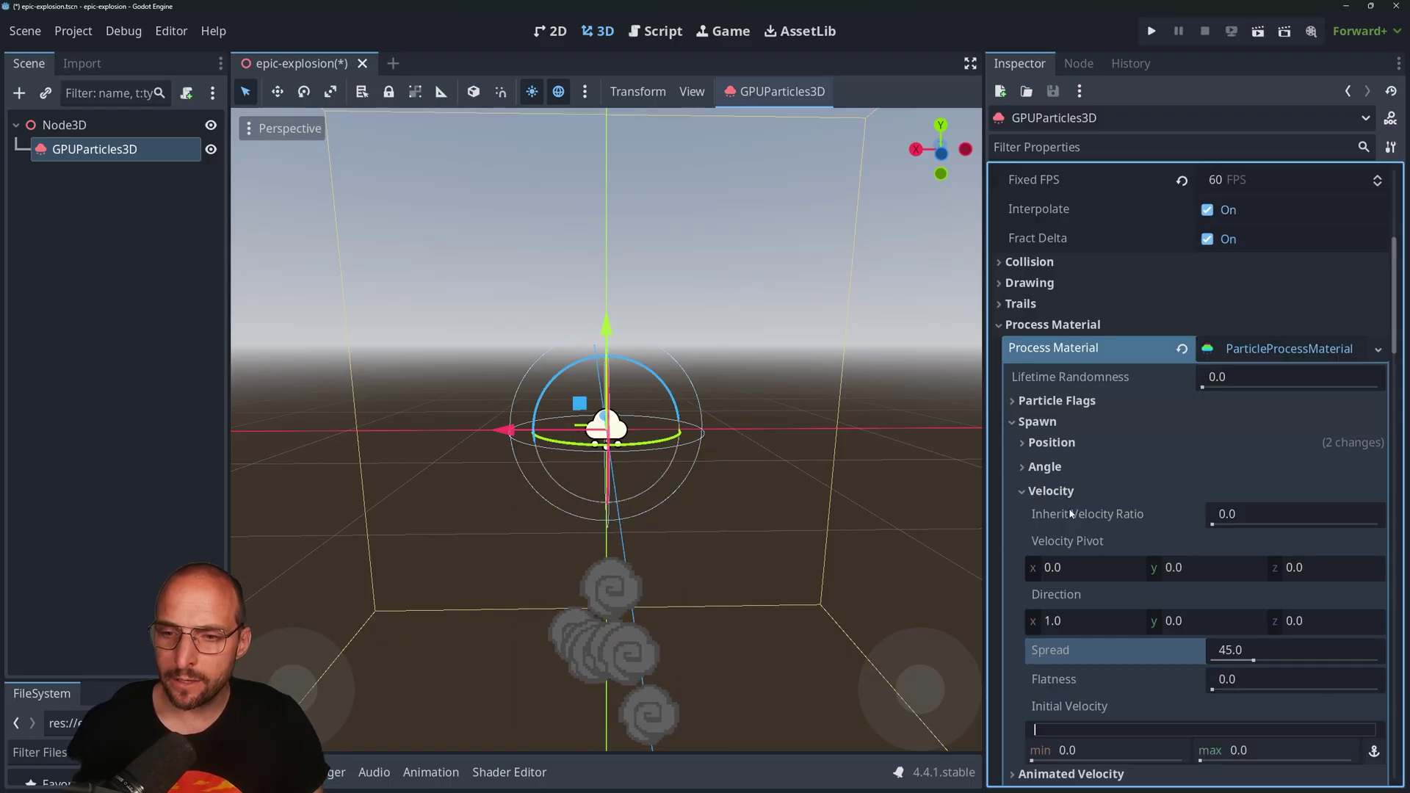
left_click(1086, 614)
type("0")
key("Return")
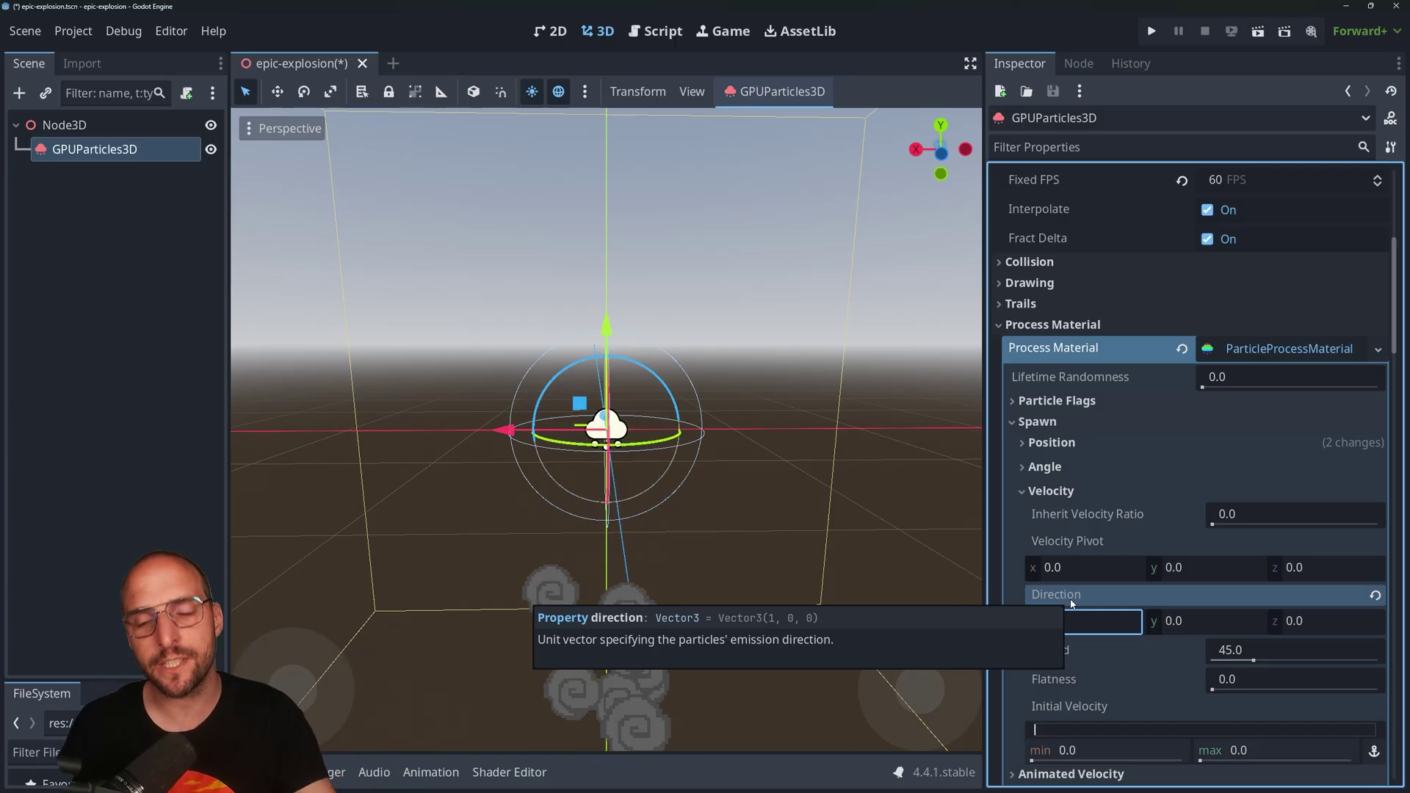
left_click(1075, 621)
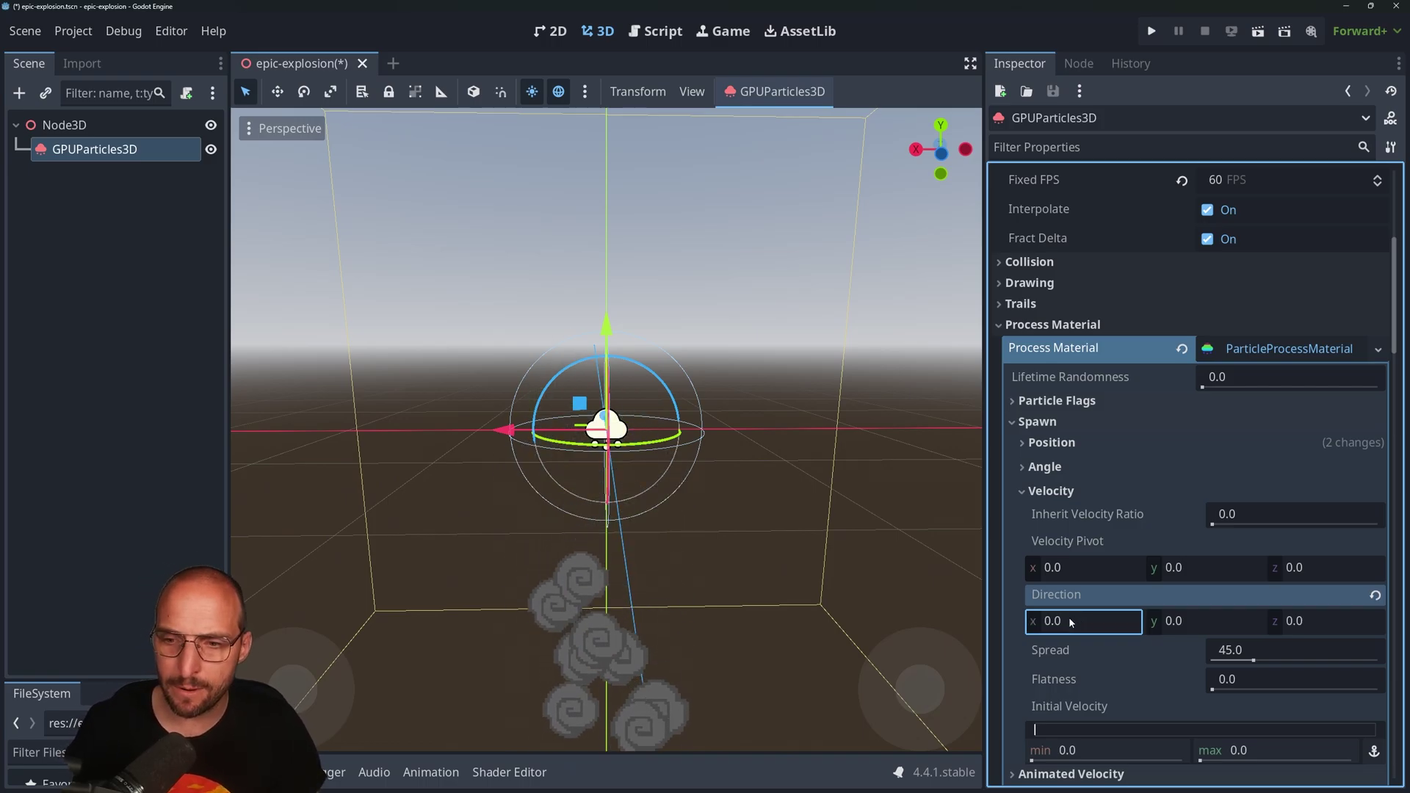
left_click(1055, 659)
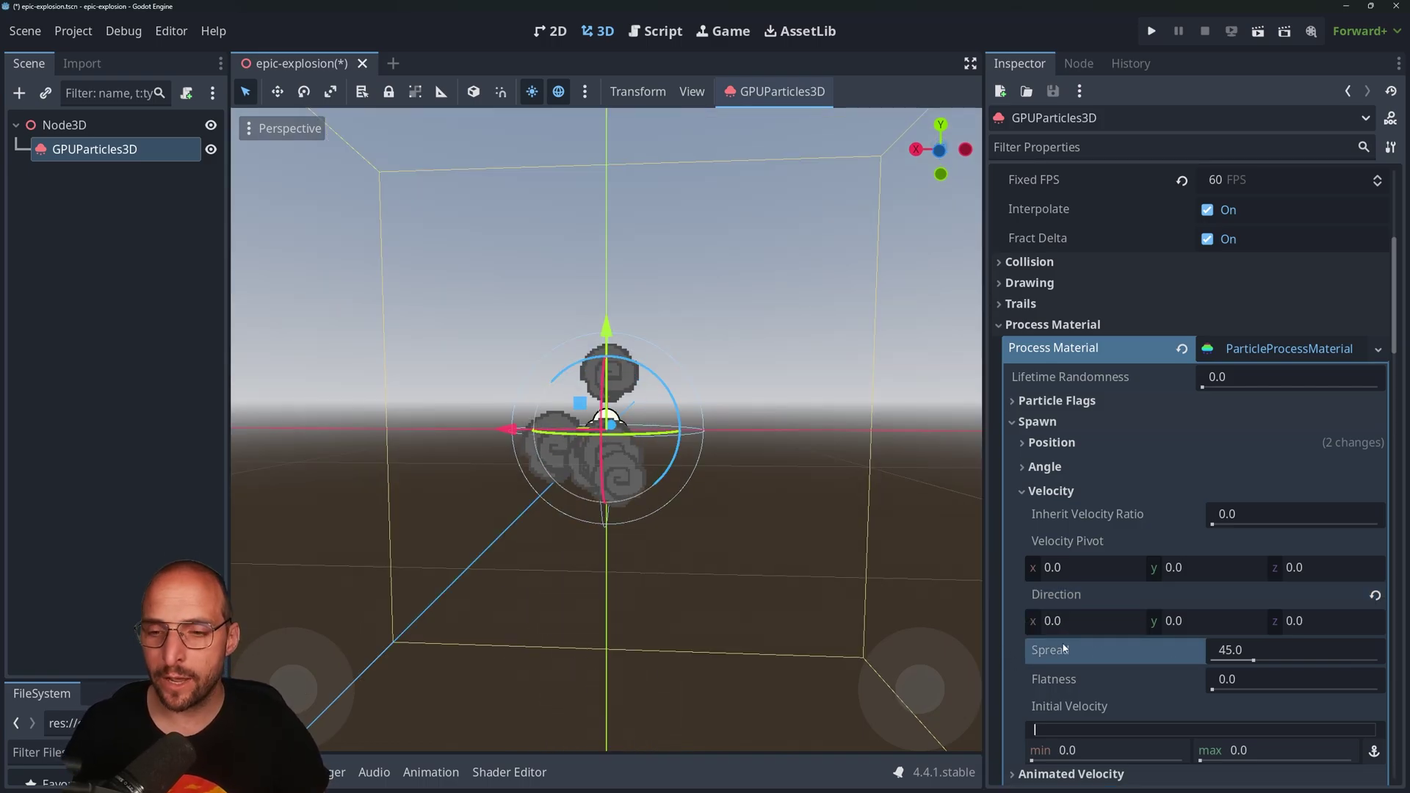
left_click_drag(1256, 663, 1311, 665)
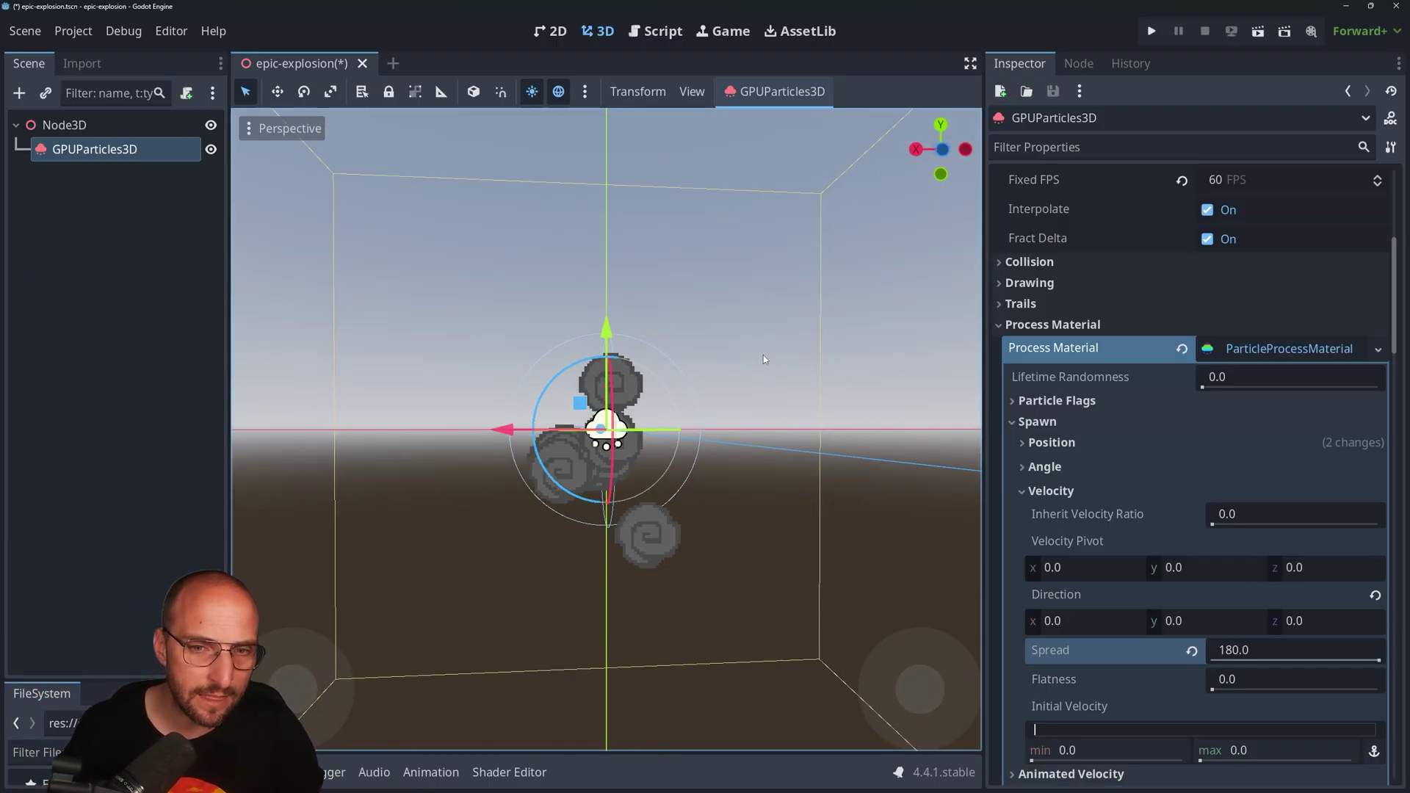
middle_click_drag(740, 364, 797, 441)
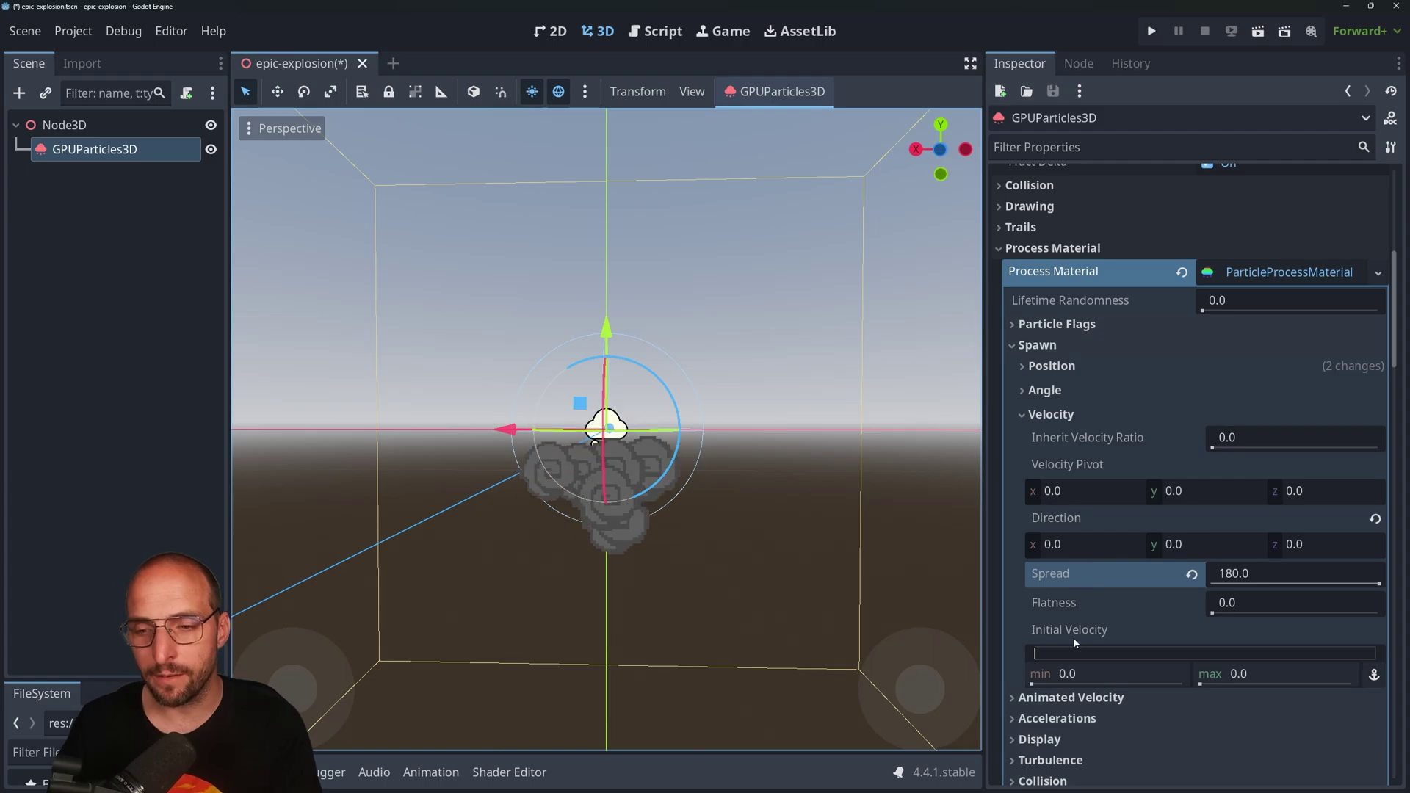
Set Initial Velocity min to 1 and max to 2.
left_click(1085, 677)
type("1")
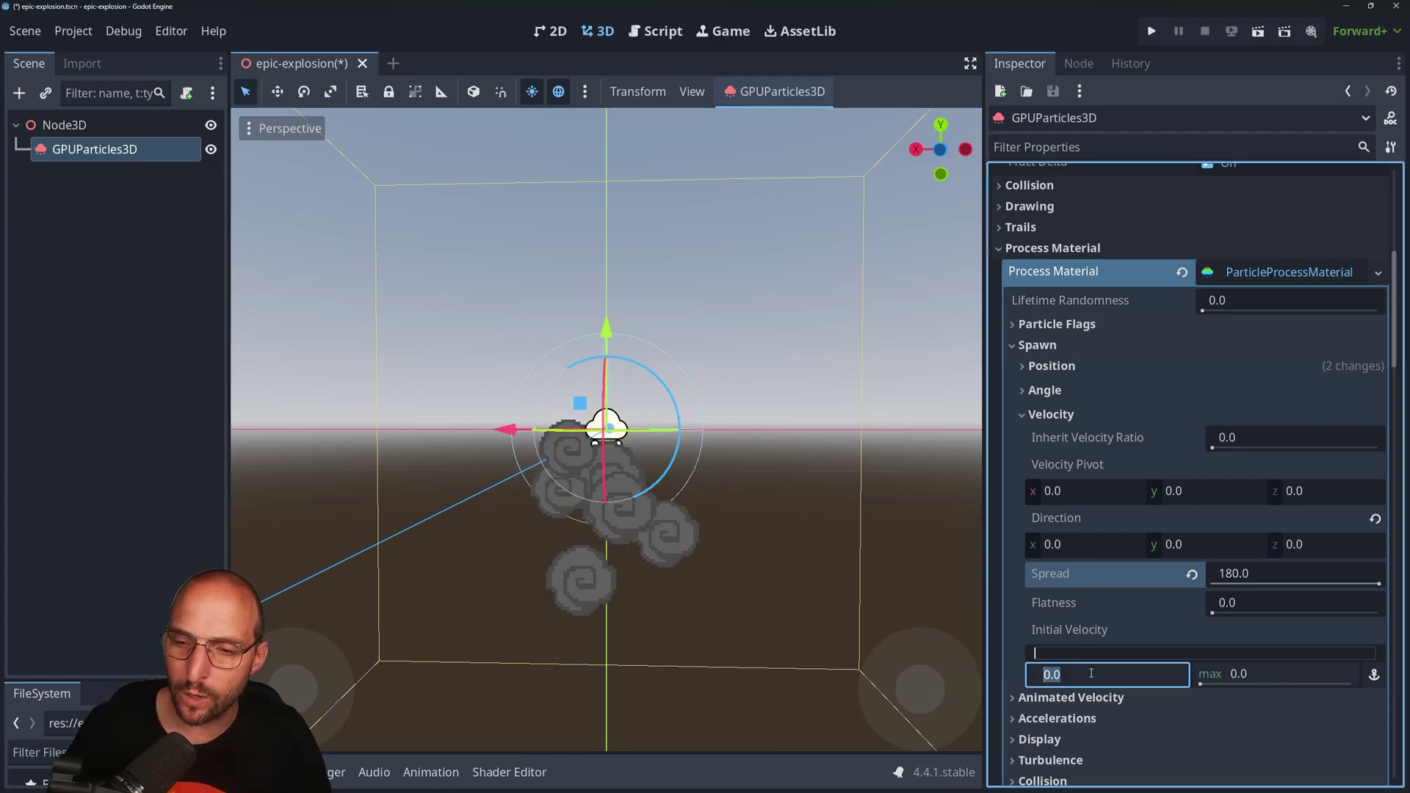
left_click(1263, 670)
type("2")
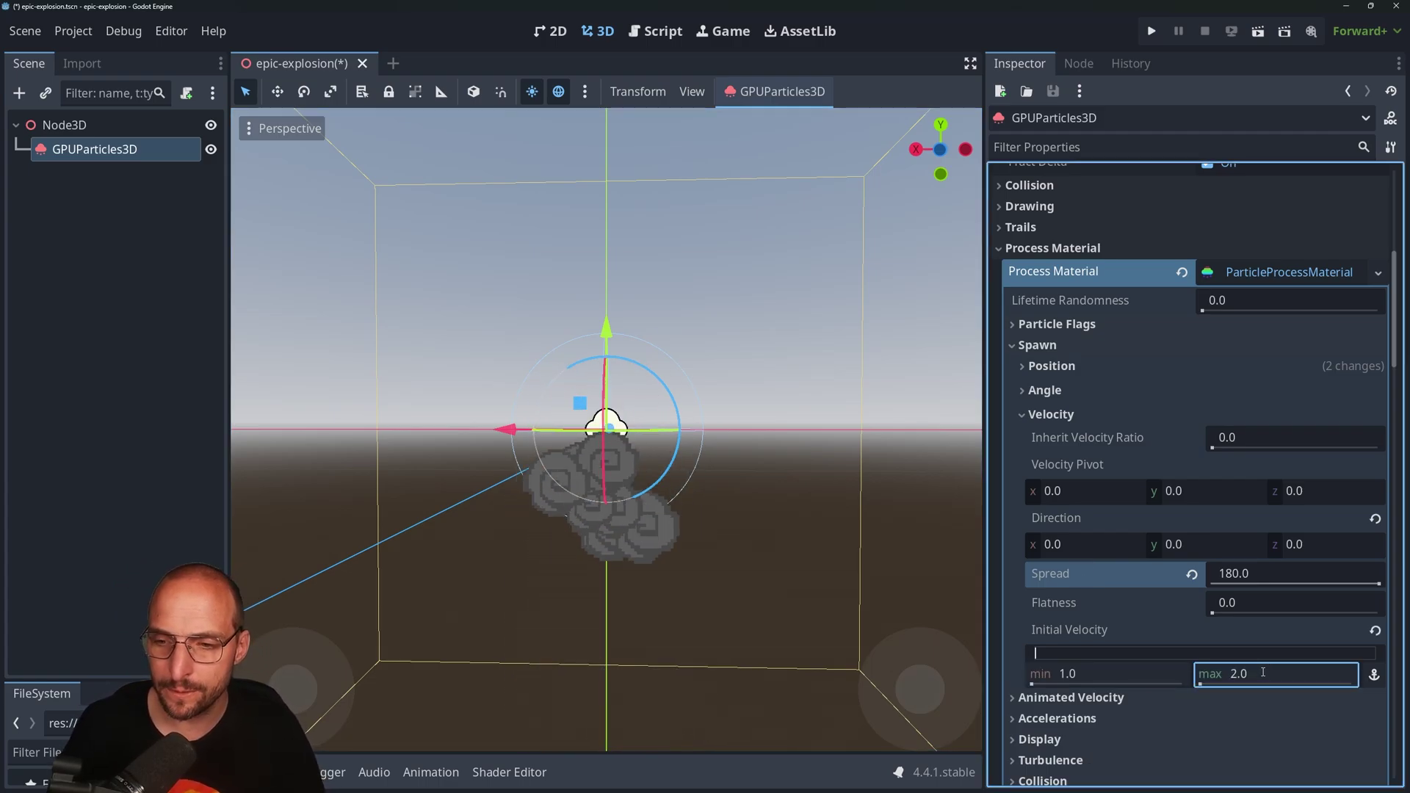
key("Return")
scroll(845, 470, "down", 1)
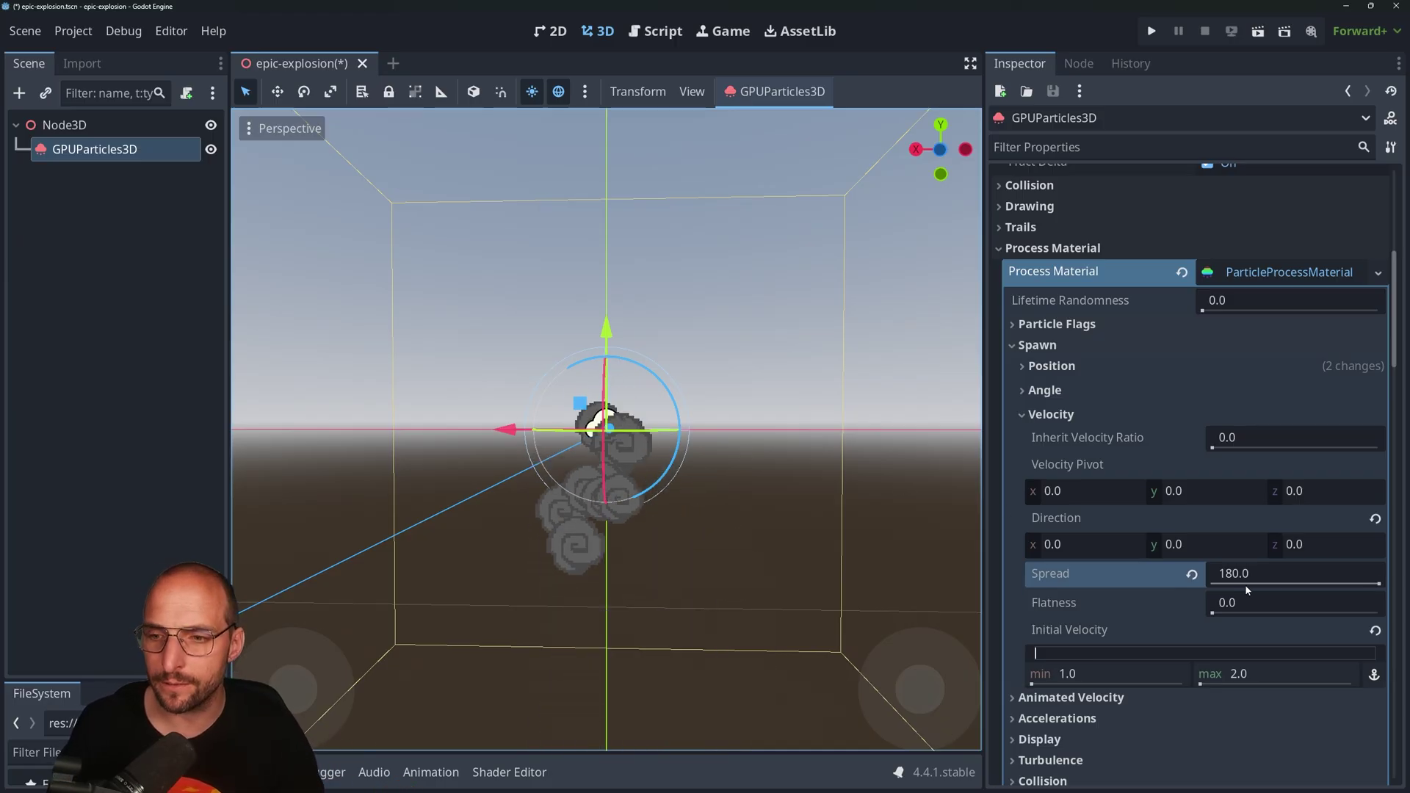
Try a maximum initial velocity of 10, then revert it to 2 and collapse Velocity.
left_click(1269, 670)
type("10")
key("Return")
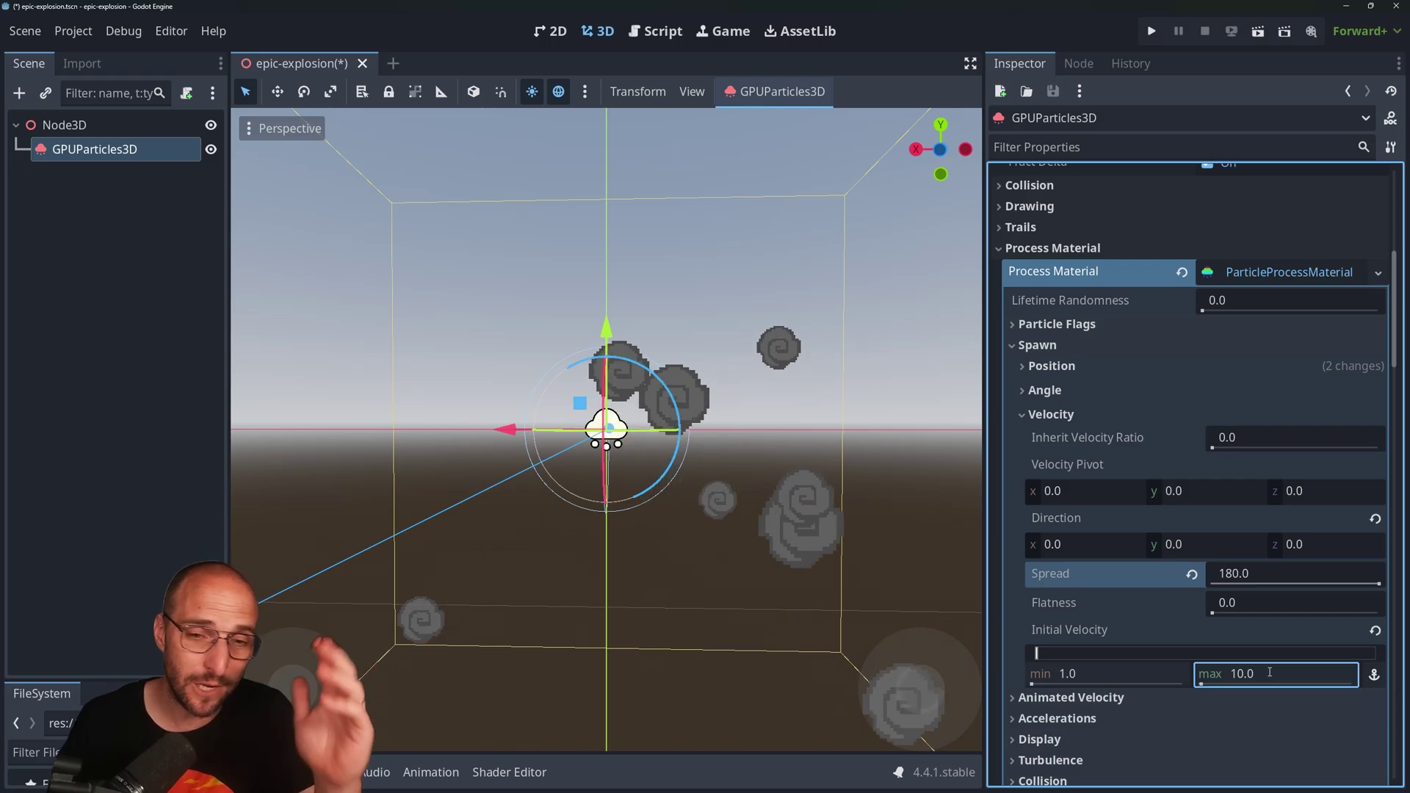
left_click(1266, 672)
type("2")
key("Return")
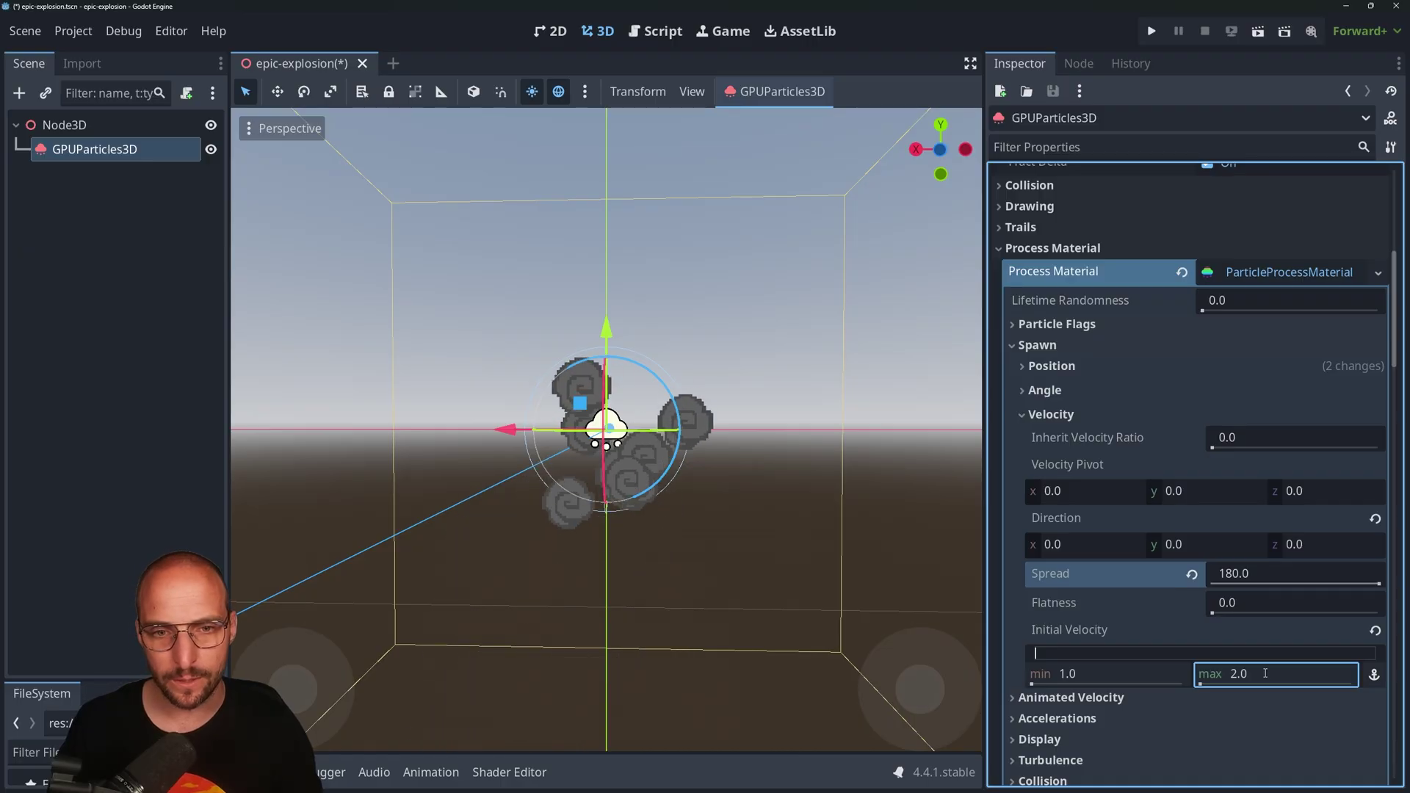
left_click(646, 422)
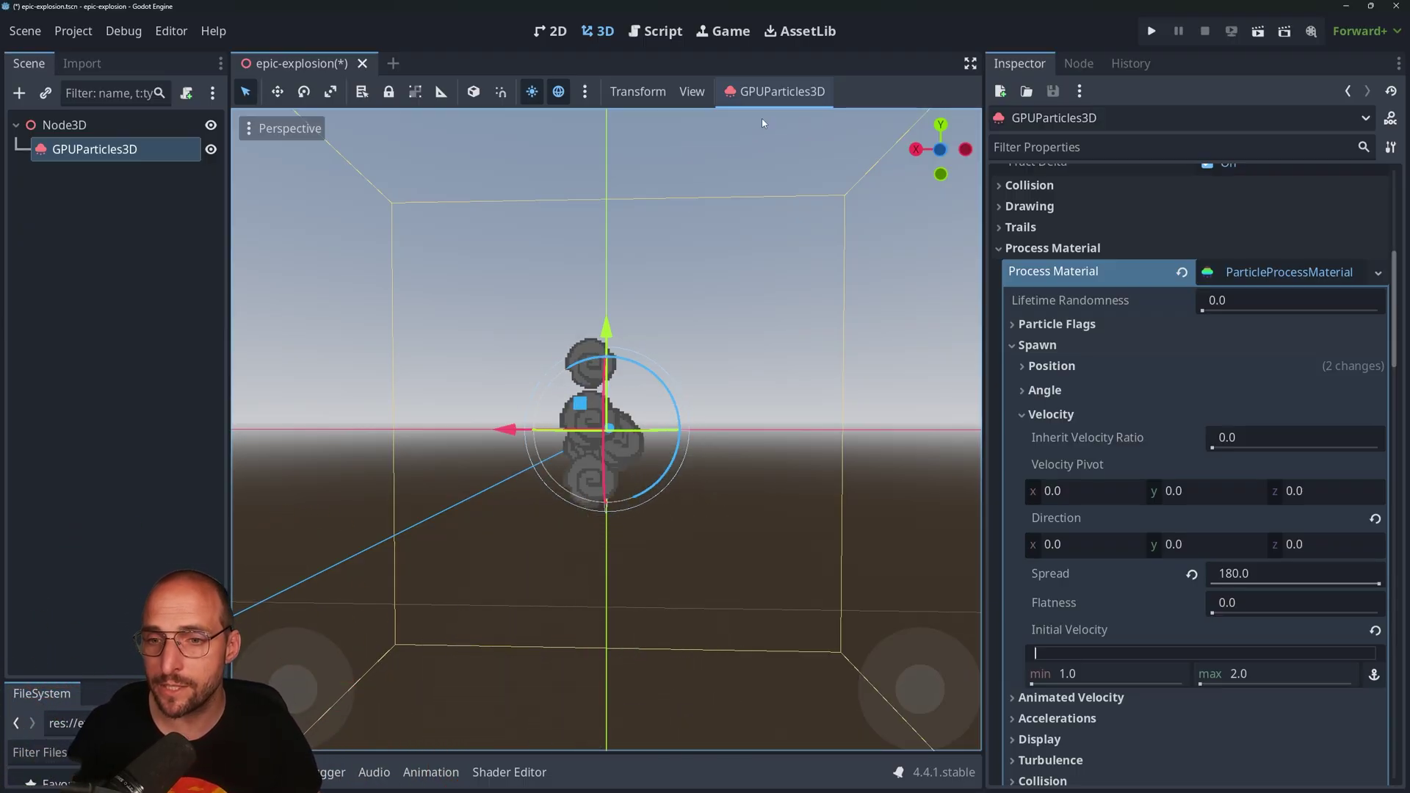
left_click(1050, 414)
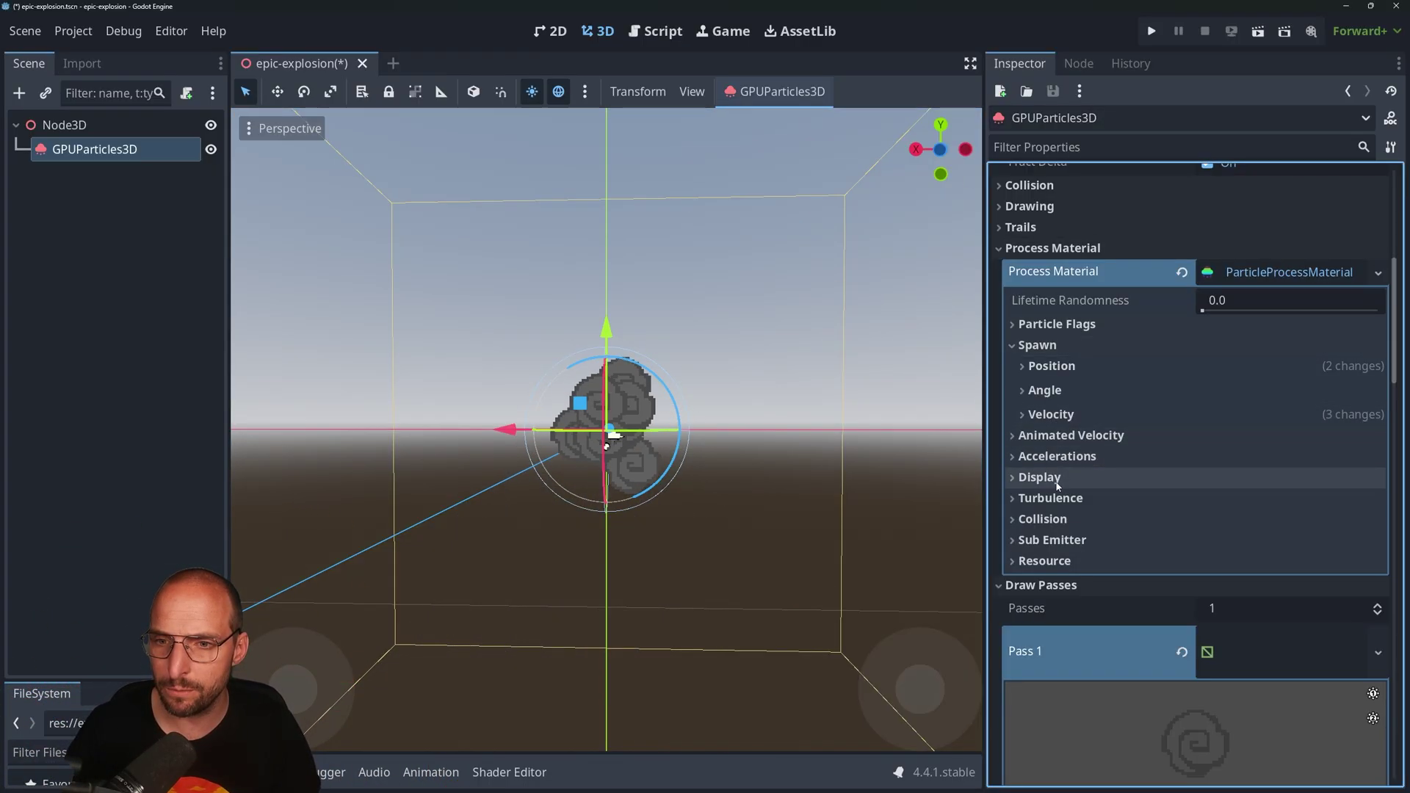
Change the Gravity y component from -9.8 to 1 under Accelerations.
left_click(1072, 456)
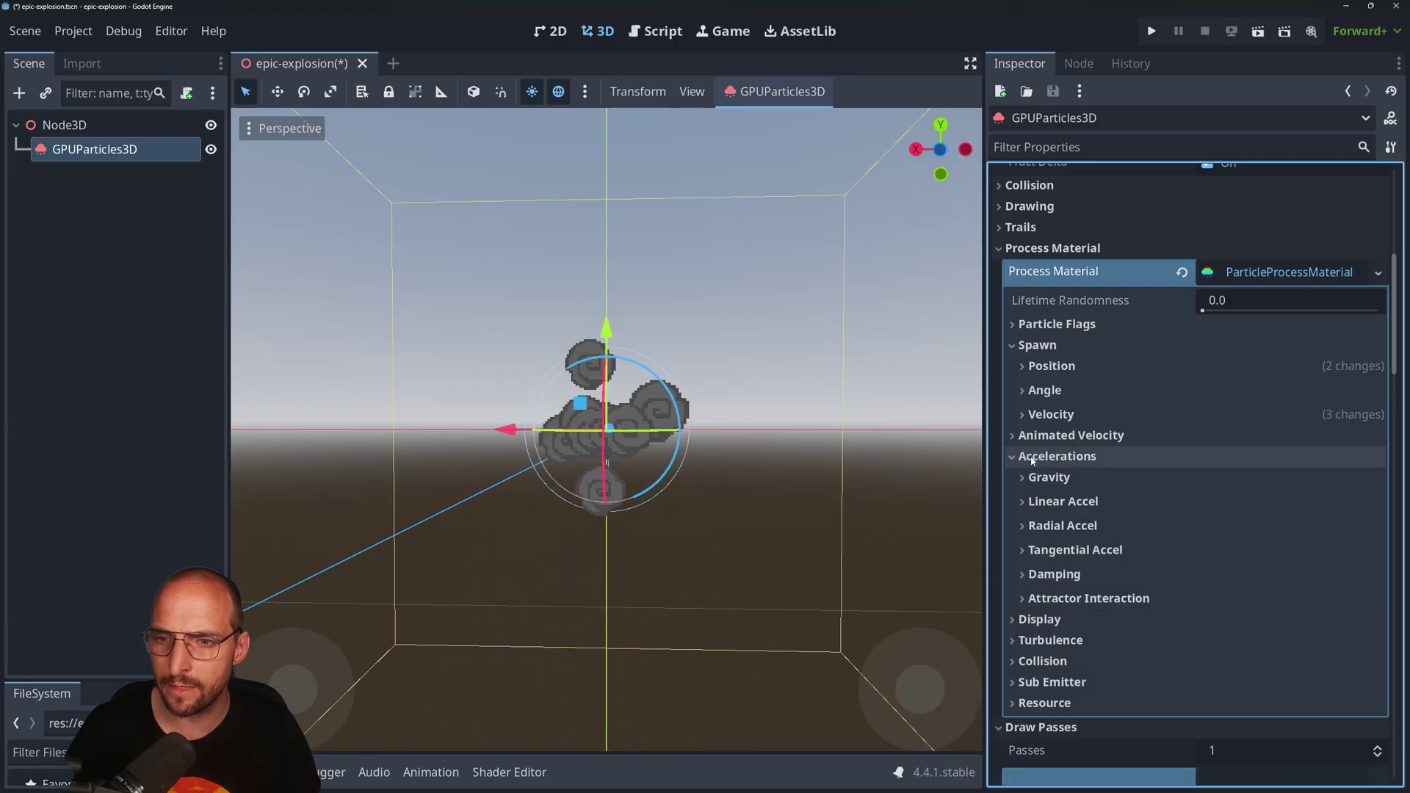
left_click(1080, 475)
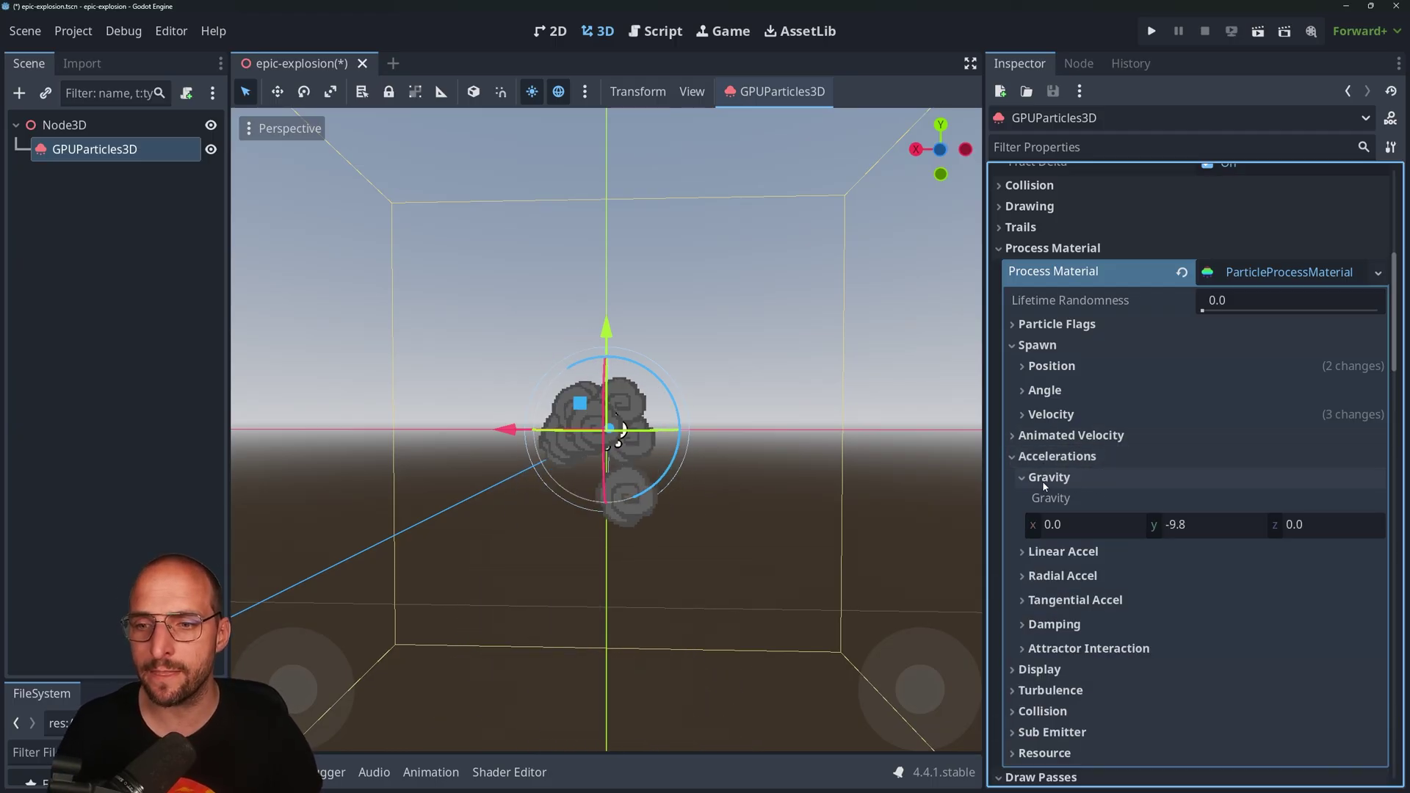
left_click(1211, 525)
type("1")
key("Return")
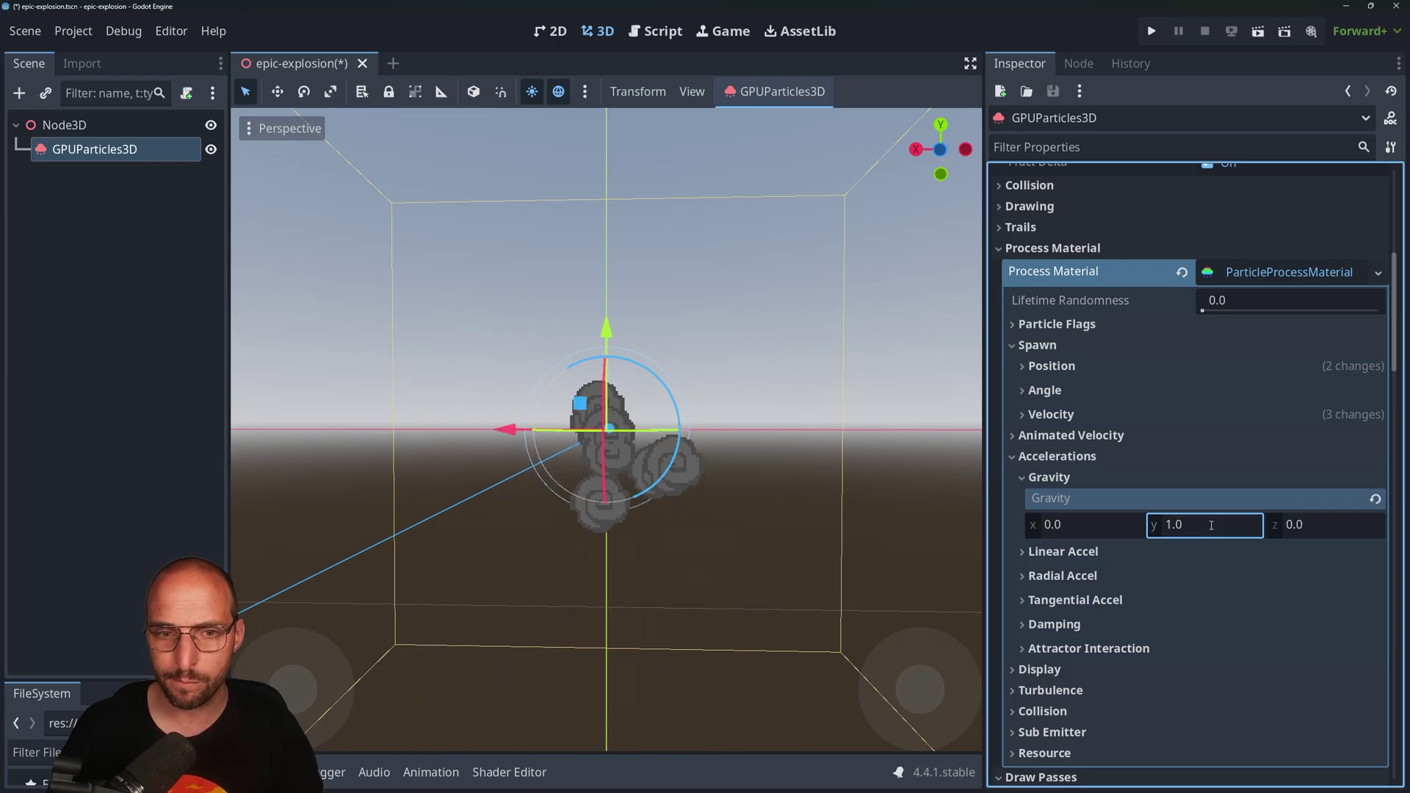